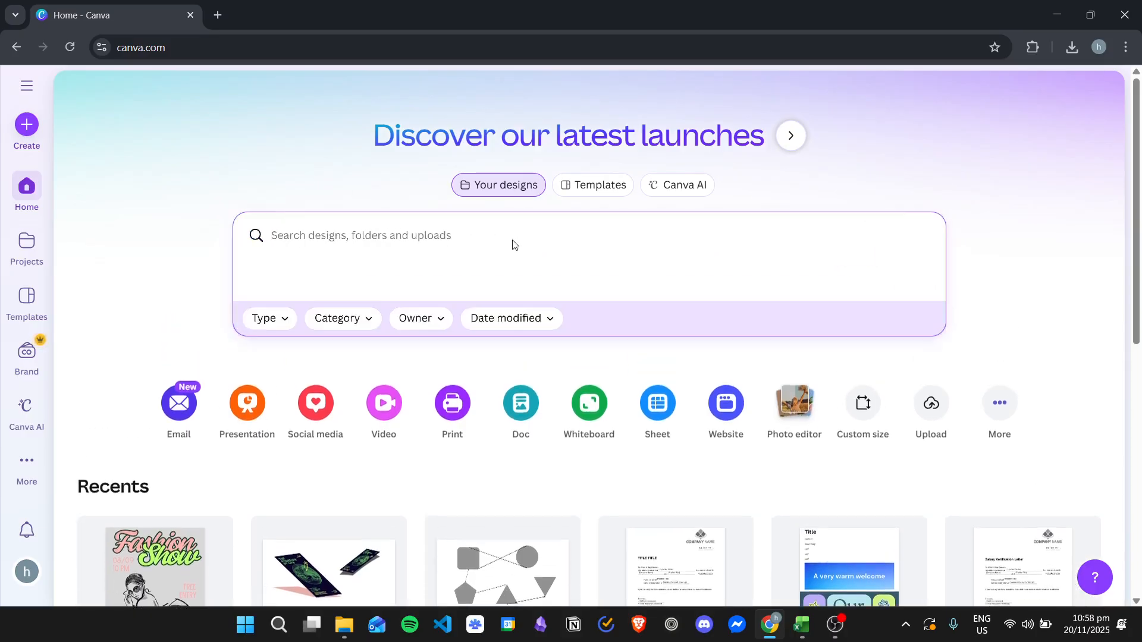
Step: Search the templates for "invitation" and browse the resulting designs
{"action": "type", "text": "invitaion"}
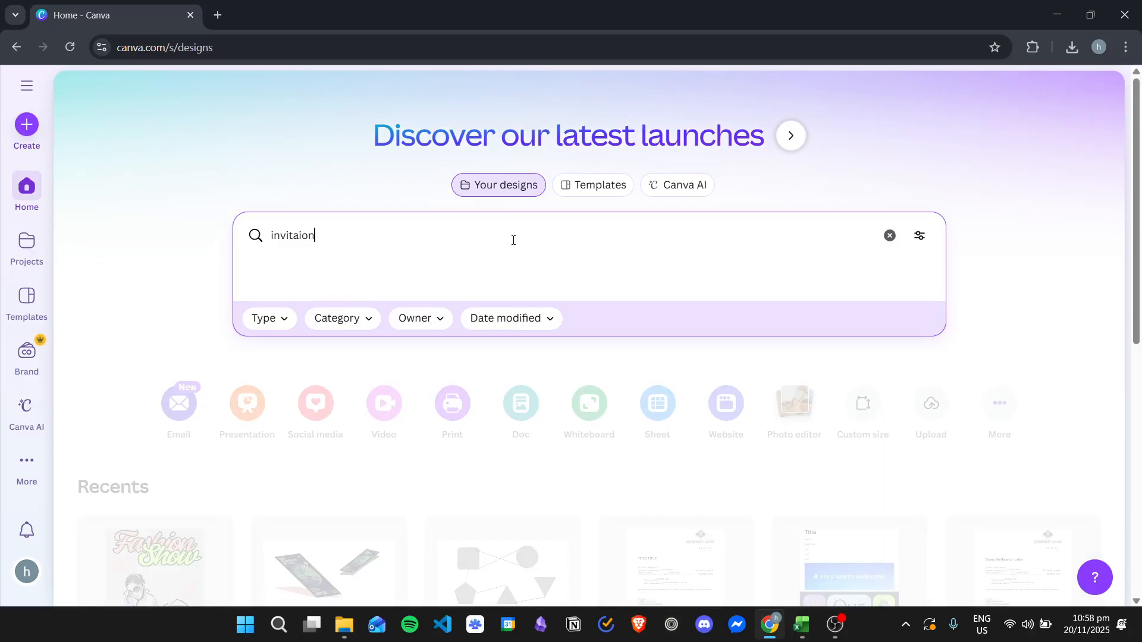
{"action": "left_click", "coordinate": [574, 189]}
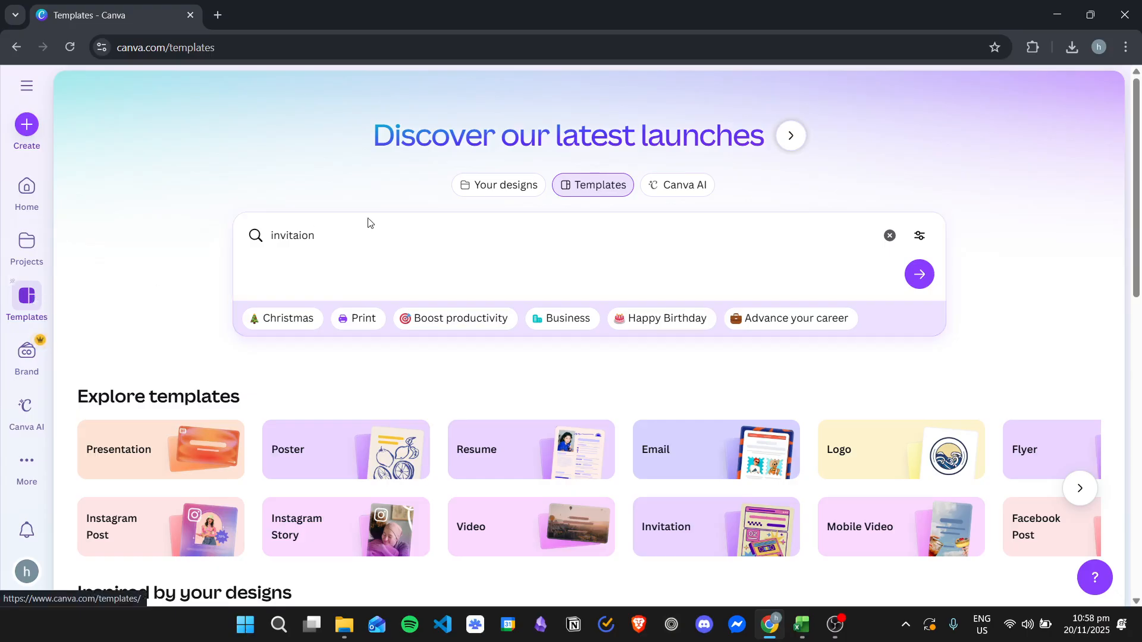
{"action": "left_click_drag", "start_coordinate": [352, 239], "coordinate": [224, 233]}
{"action": "type", "text": "i"}
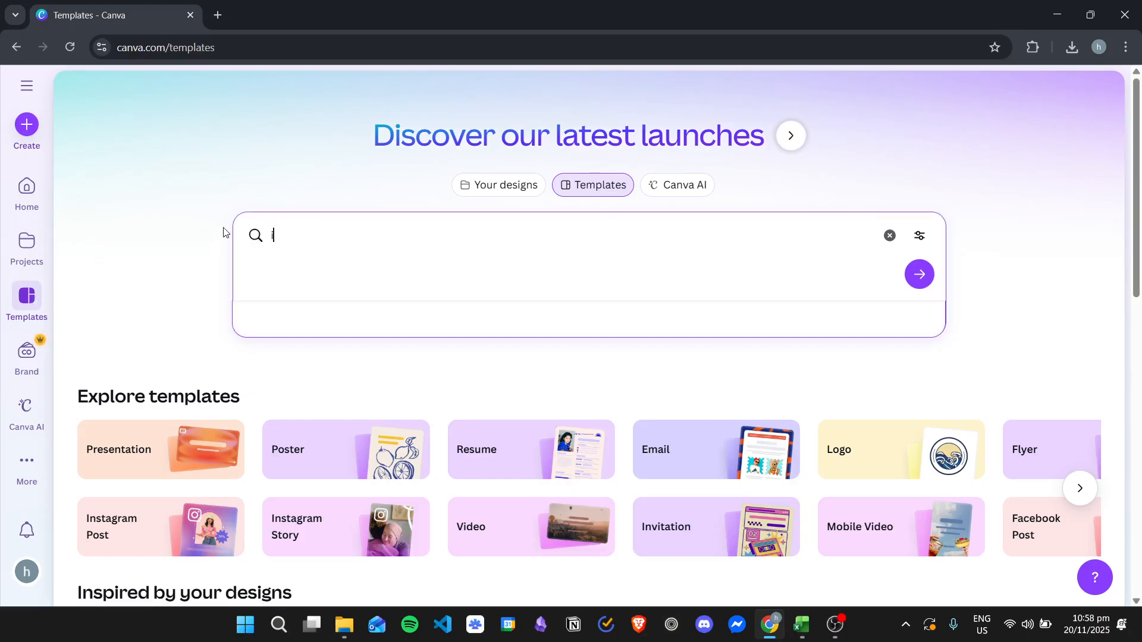
{"action": "type", "text": "nvitation"}
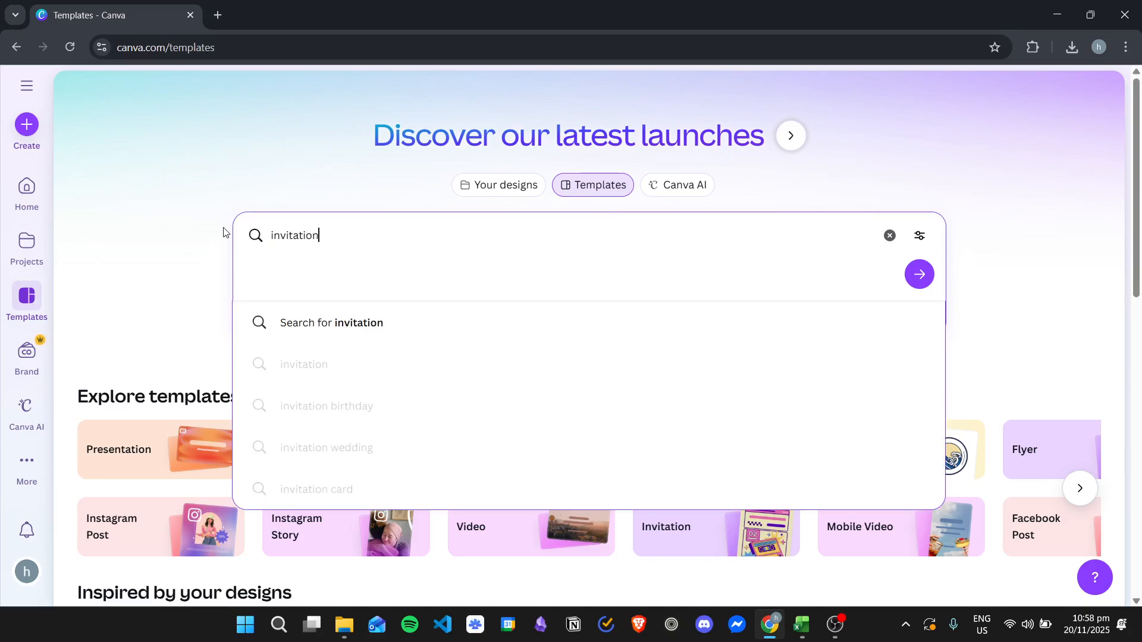
{"action": "key", "text": "Return"}
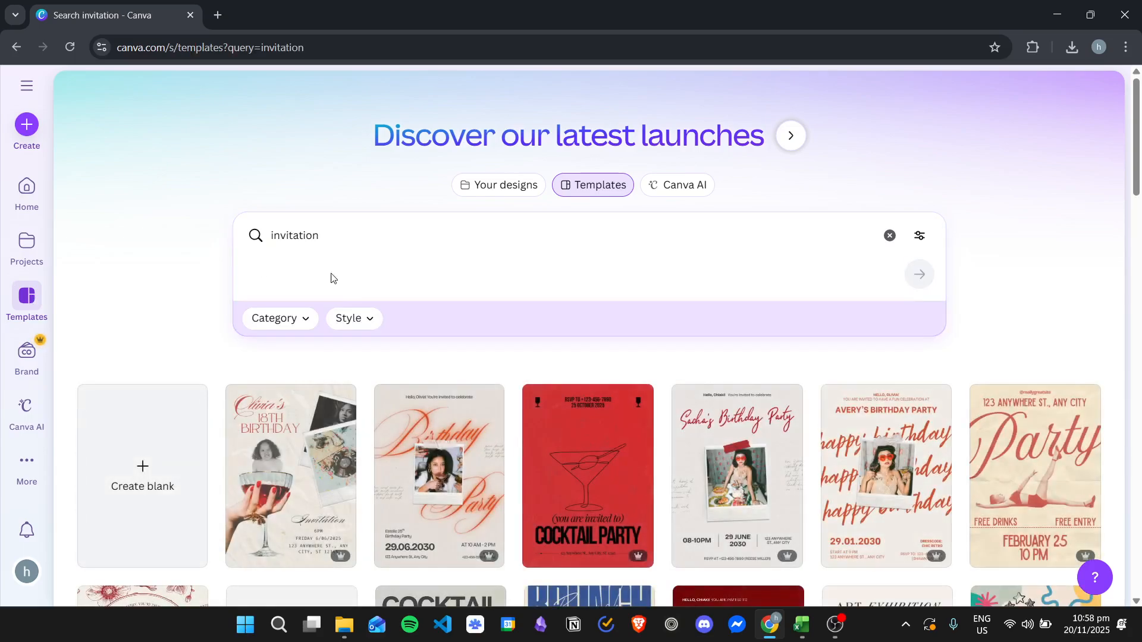
{"action": "scroll", "coordinate": [767, 404], "scroll_direction": "down", "scroll_amount": 4}
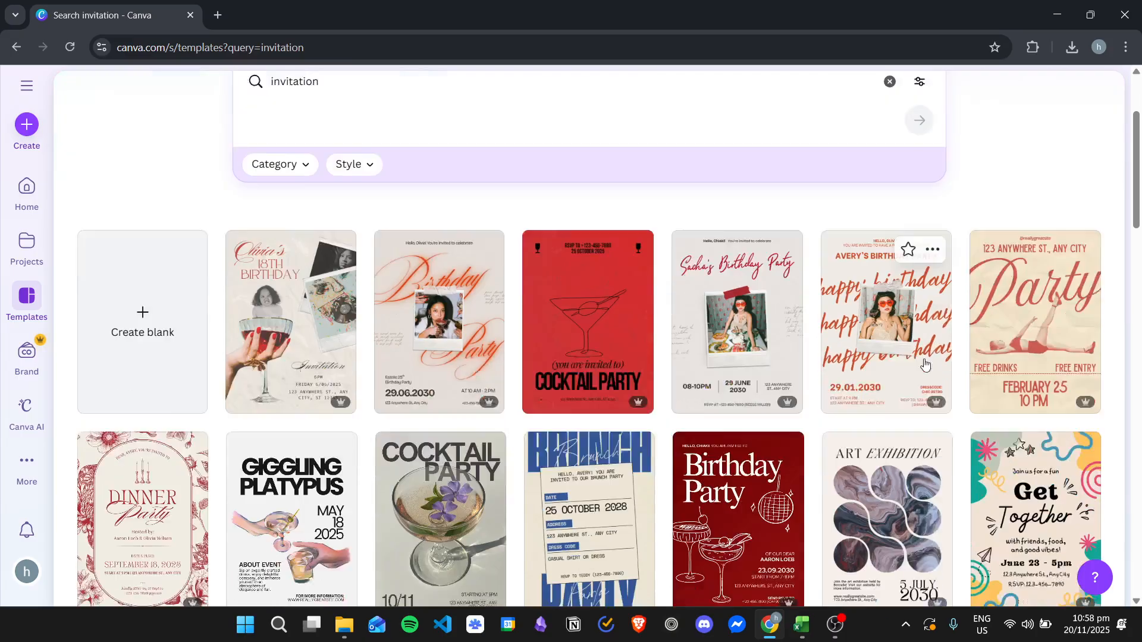
{"action": "scroll", "coordinate": [767, 380], "scroll_direction": "down", "scroll_amount": 1}
{"action": "scroll", "coordinate": [927, 369], "scroll_direction": "up", "scroll_amount": 5}
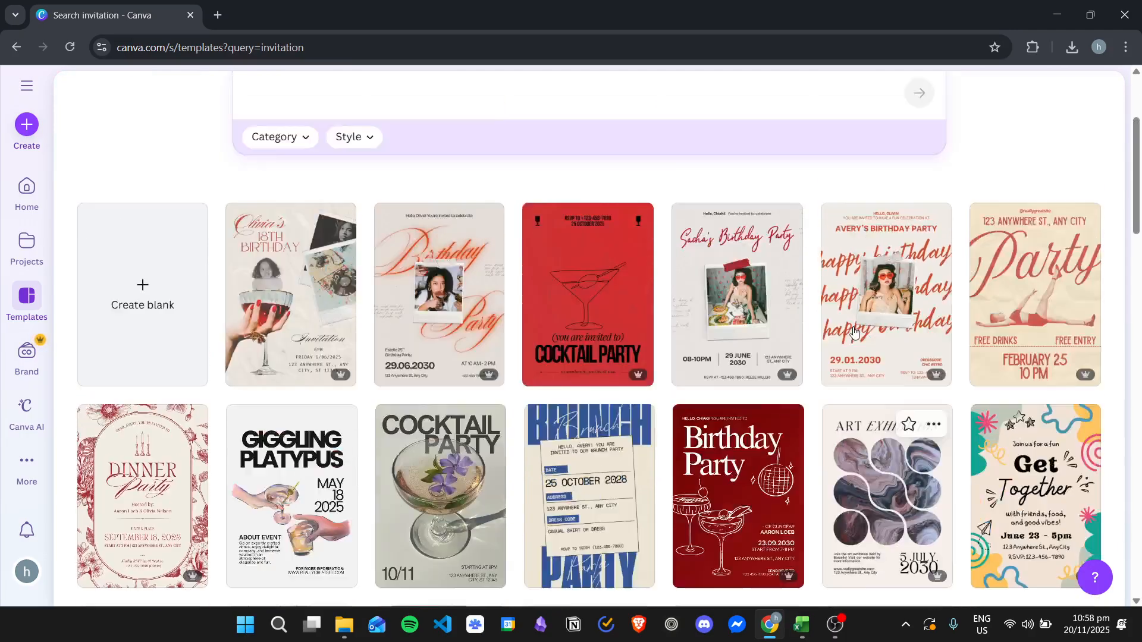
Step: Return to the home page and create a blank Mobile Video design
{"action": "left_click", "coordinate": [34, 200]}
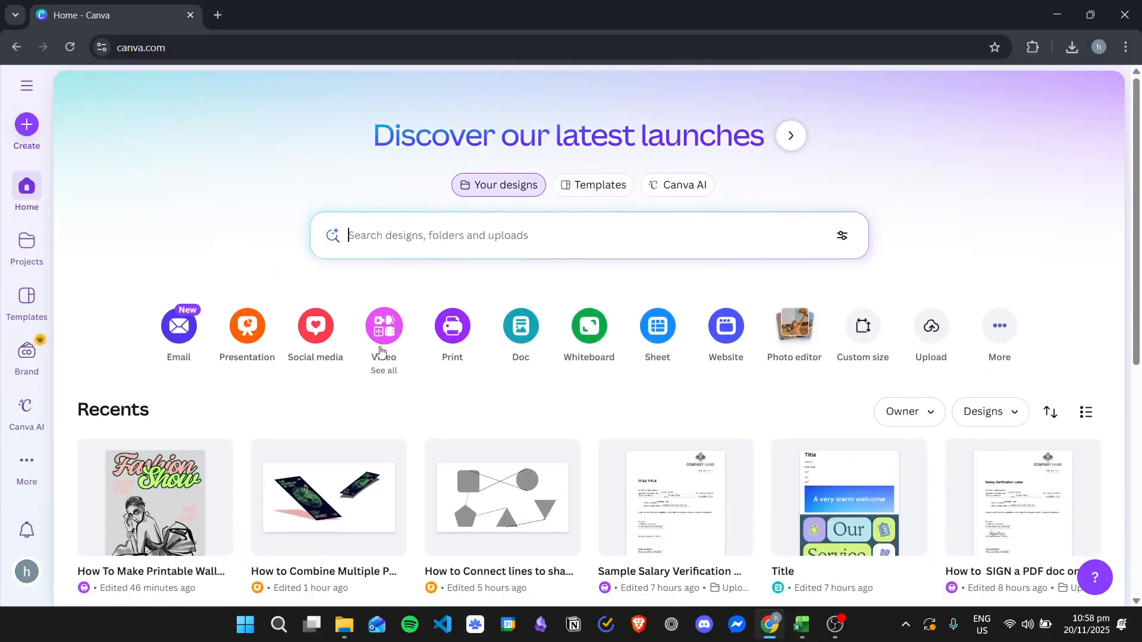
{"action": "left_click", "coordinate": [384, 331]}
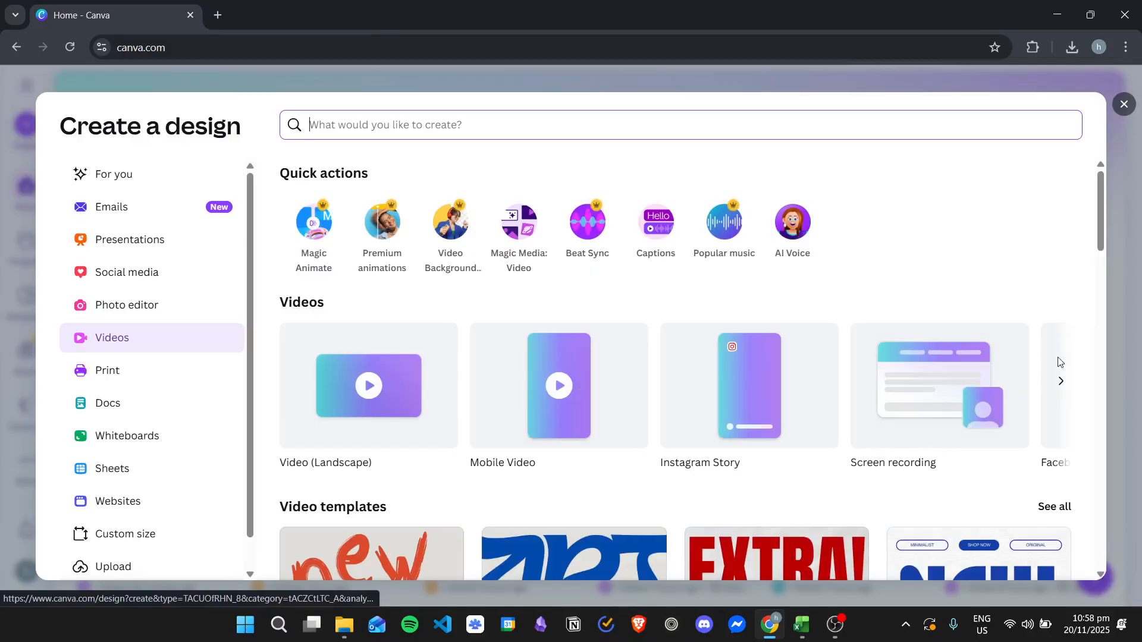
{"action": "left_click", "coordinate": [562, 407]}
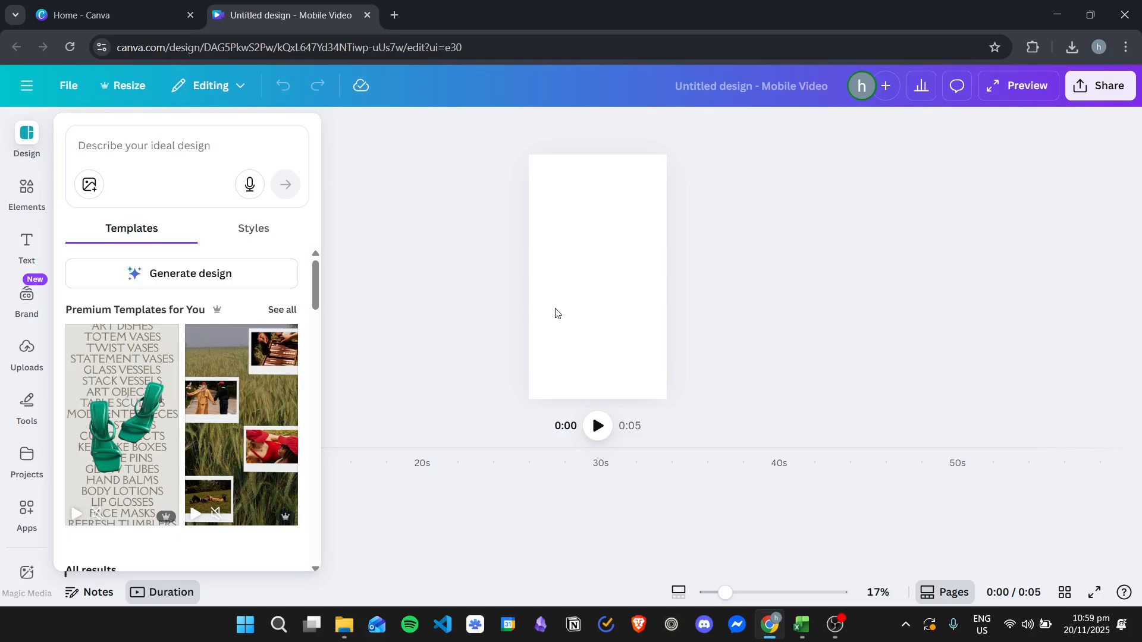
Step: Search the elements for "envelope" and browse the full set of matching graphics
{"action": "left_click", "coordinate": [35, 198]}
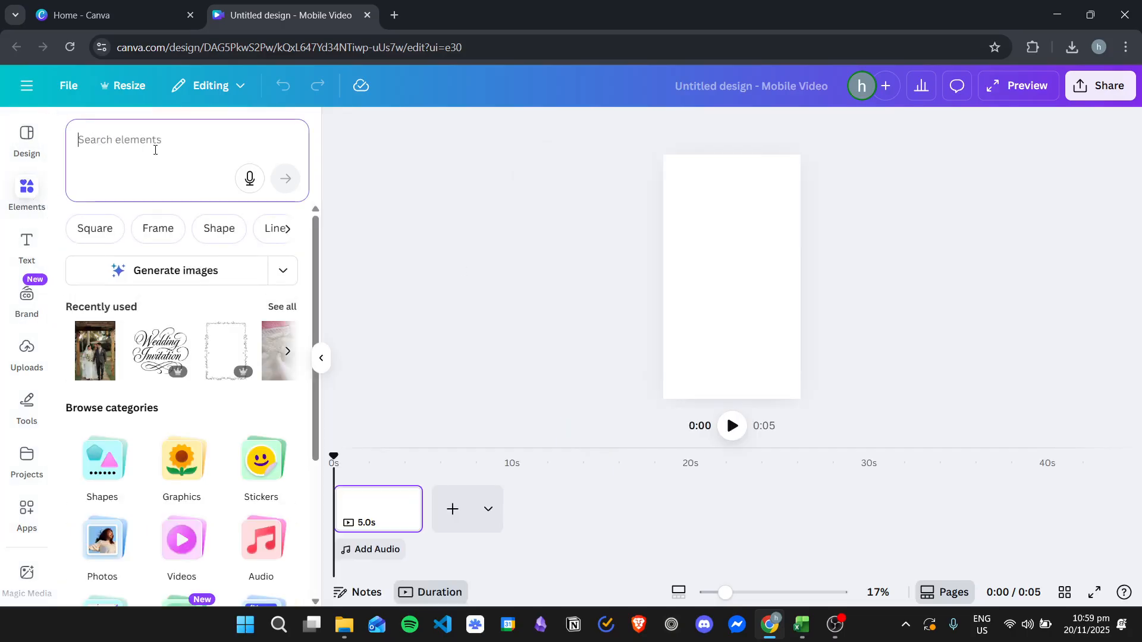
{"action": "type", "text": "envelope"}
{"action": "key", "text": "Return"}
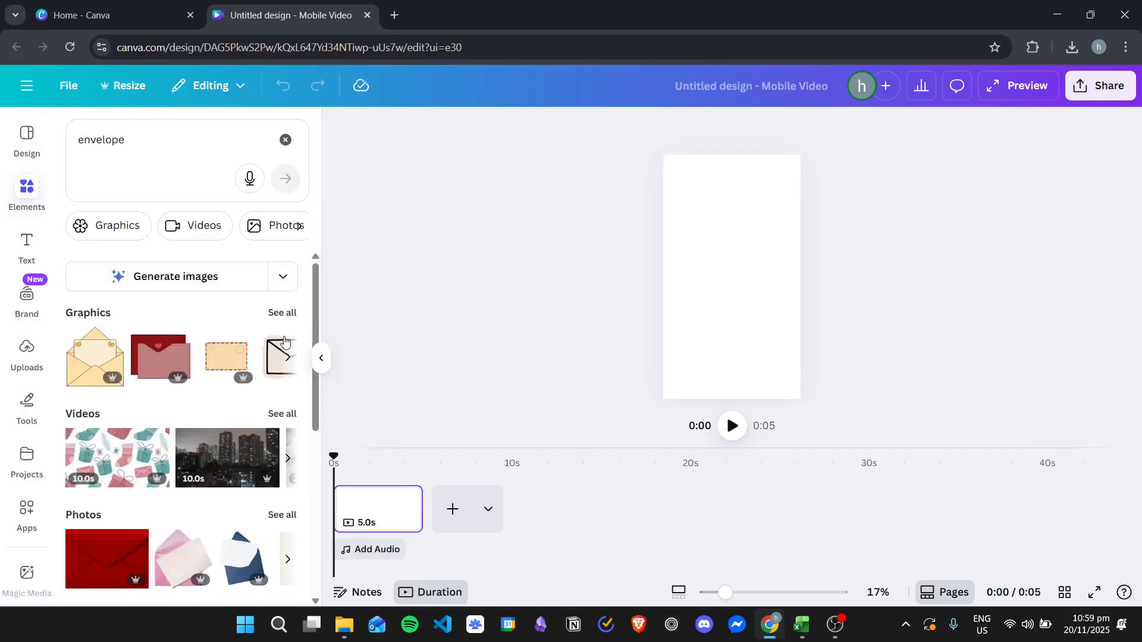
{"action": "left_click", "coordinate": [287, 313]}
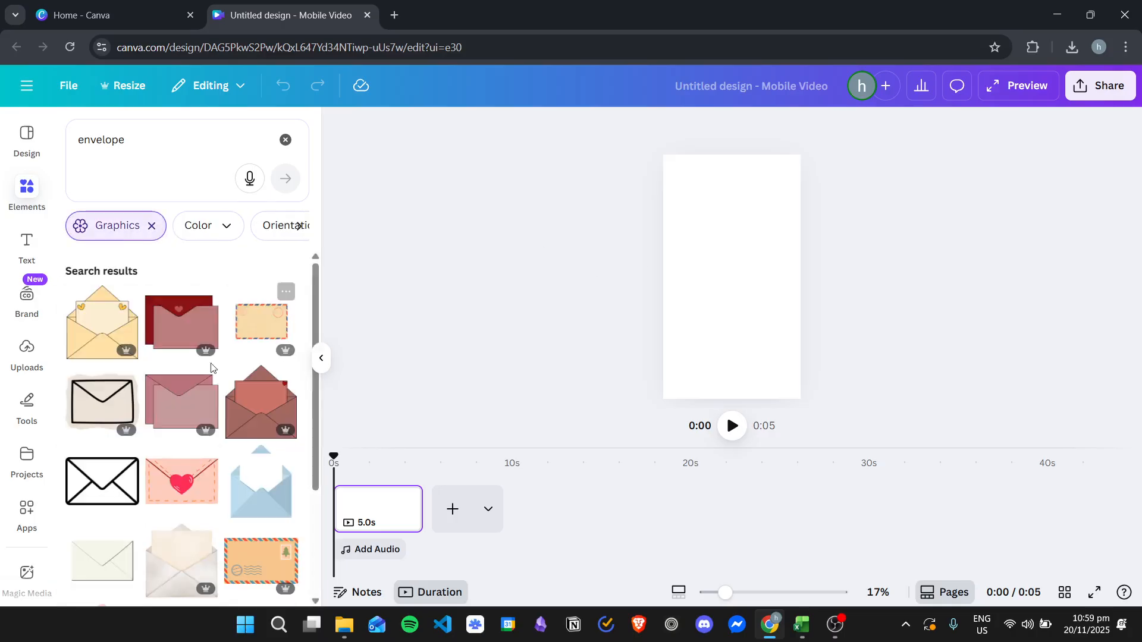
{"action": "scroll", "coordinate": [218, 418], "scroll_direction": "down", "scroll_amount": 2}
{"action": "scroll", "coordinate": [219, 418], "scroll_direction": "down", "scroll_amount": 5}
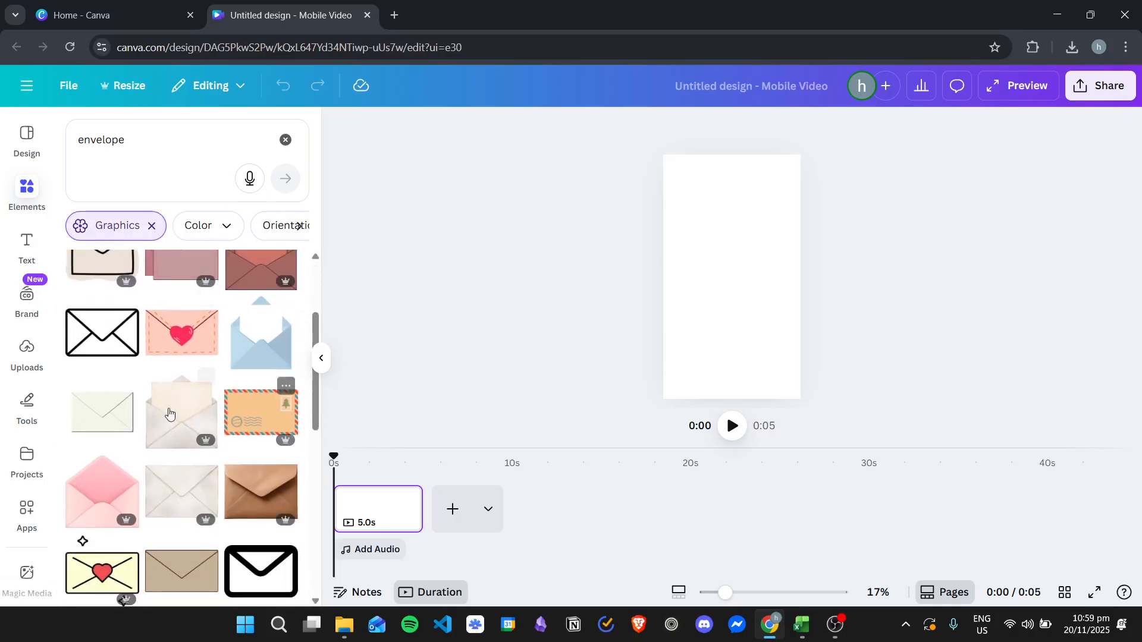
{"action": "scroll", "coordinate": [227, 423], "scroll_direction": "up", "scroll_amount": 2}
{"action": "scroll", "coordinate": [256, 380], "scroll_direction": "down", "scroll_amount": 2}
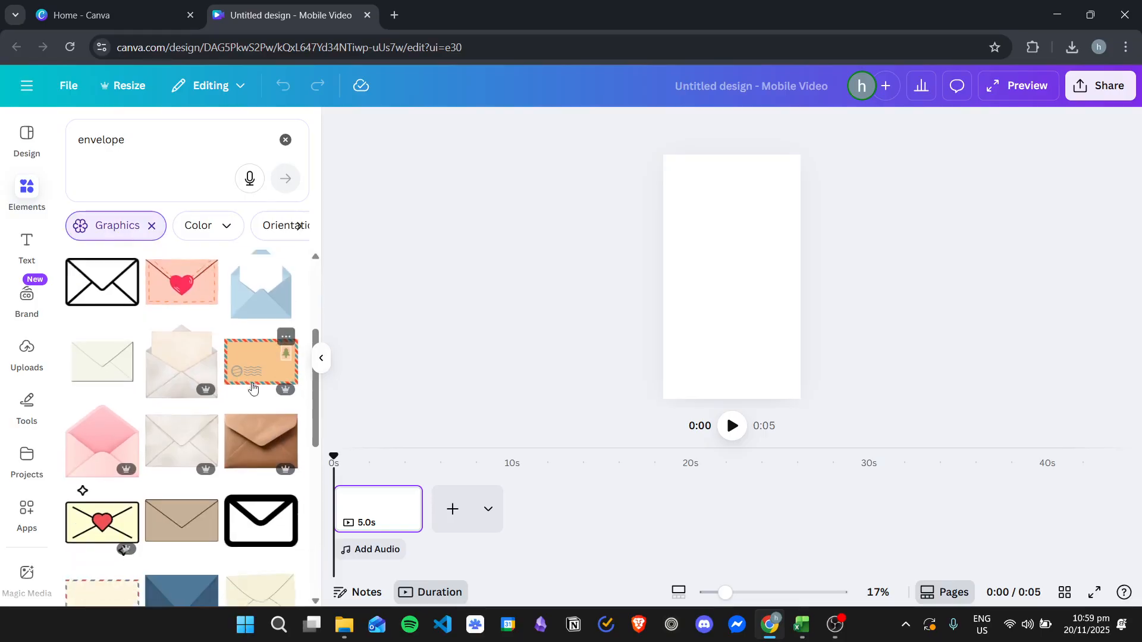
Step: Replace the graphics filter with the full set of envelope photos and look through them
{"action": "left_click", "coordinate": [153, 226]}
{"action": "scroll", "coordinate": [281, 437], "scroll_direction": "down", "scroll_amount": 2}
{"action": "left_click", "coordinate": [280, 439]}
{"action": "scroll", "coordinate": [238, 399], "scroll_direction": "down", "scroll_amount": 5}
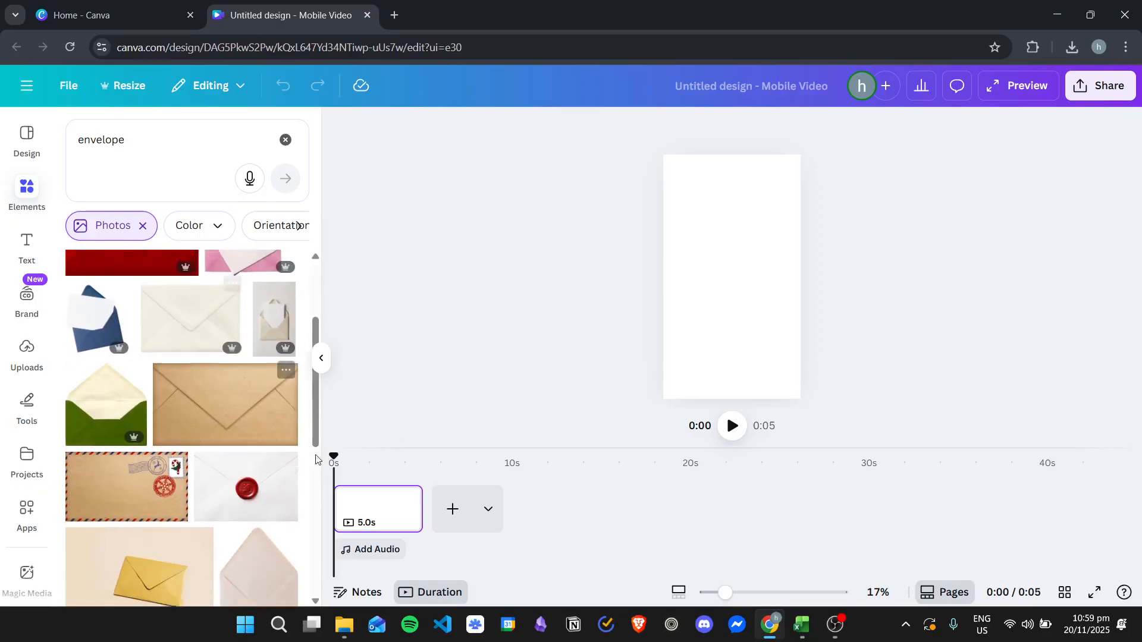
{"action": "scroll", "coordinate": [250, 416], "scroll_direction": "down", "scroll_amount": 2}
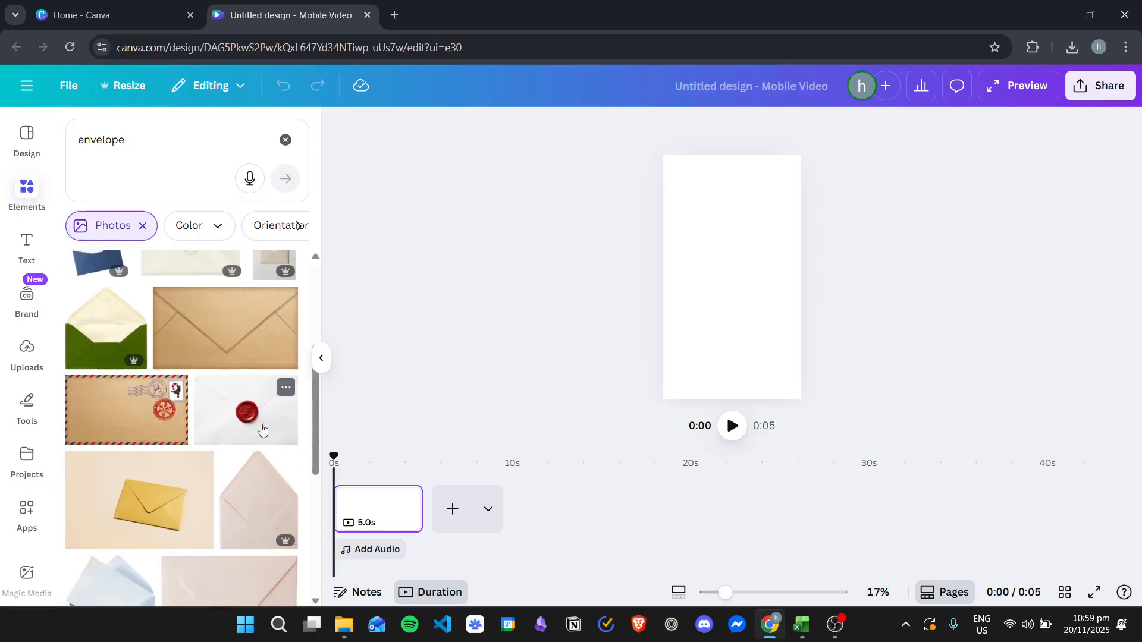
{"action": "scroll", "coordinate": [268, 452], "scroll_direction": "up", "scroll_amount": 2}
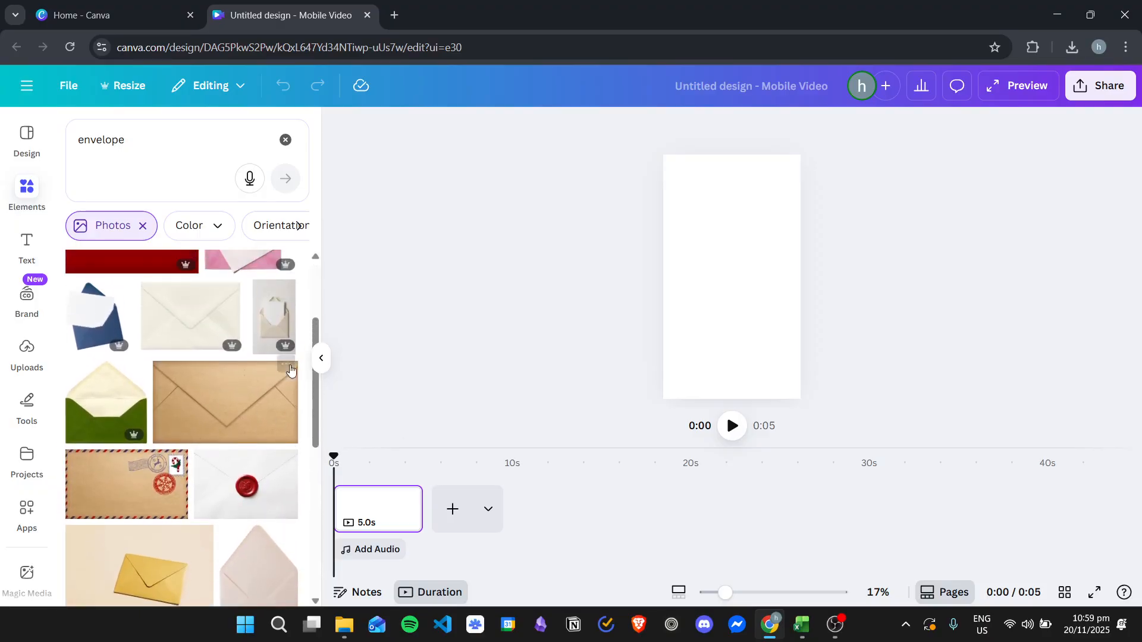
Step: Add the photo of the open green envelope with the cream flap and move it to the lower part of the page
{"action": "left_click", "coordinate": [111, 408]}
{"action": "left_click", "coordinate": [827, 347]}
{"action": "left_click", "coordinate": [747, 289]}
{"action": "left_click_drag", "start_coordinate": [742, 291], "coordinate": [743, 344]}
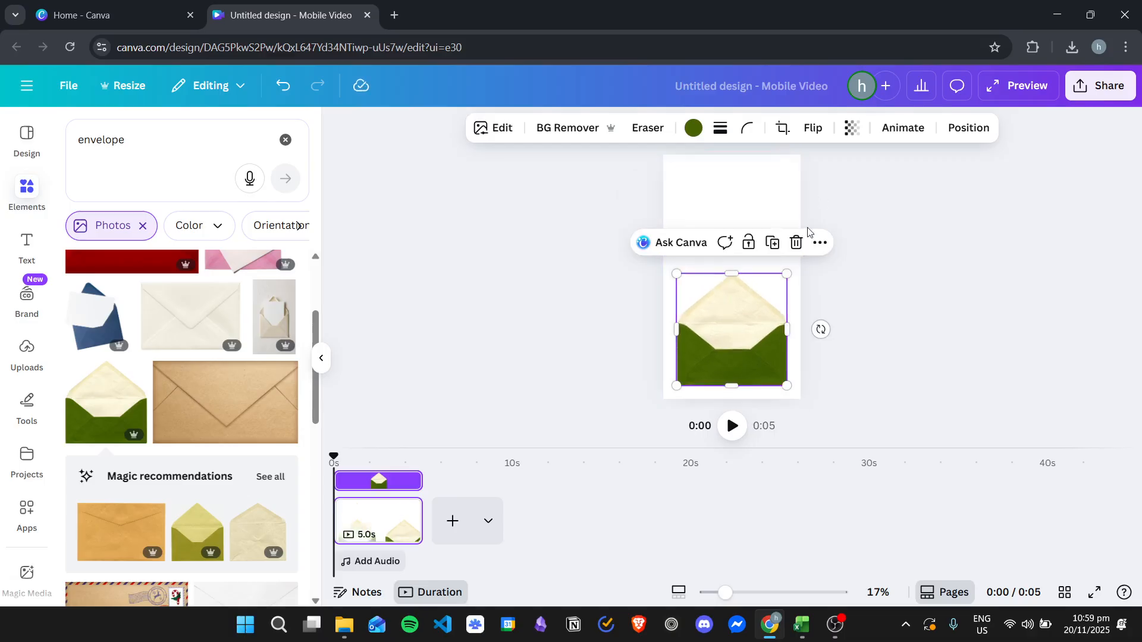
Step: Try recoloring the envelope photo with several default grays and the cream shades from its photo colors
{"action": "left_click", "coordinate": [693, 128]}
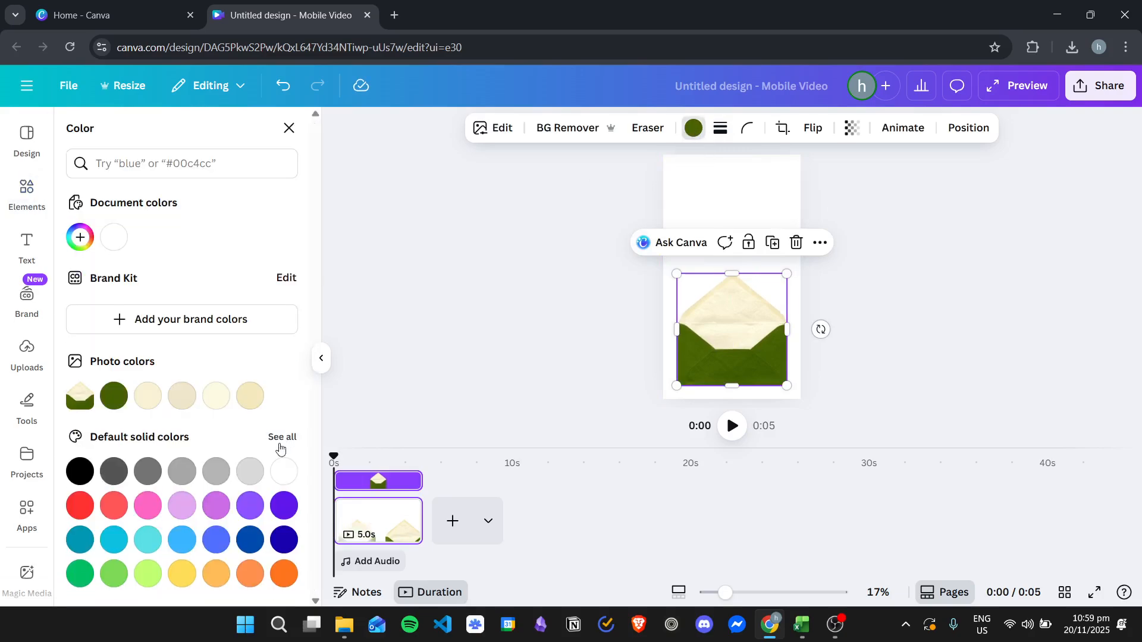
{"action": "left_click", "coordinate": [249, 471]}
{"action": "left_click", "coordinate": [218, 470]}
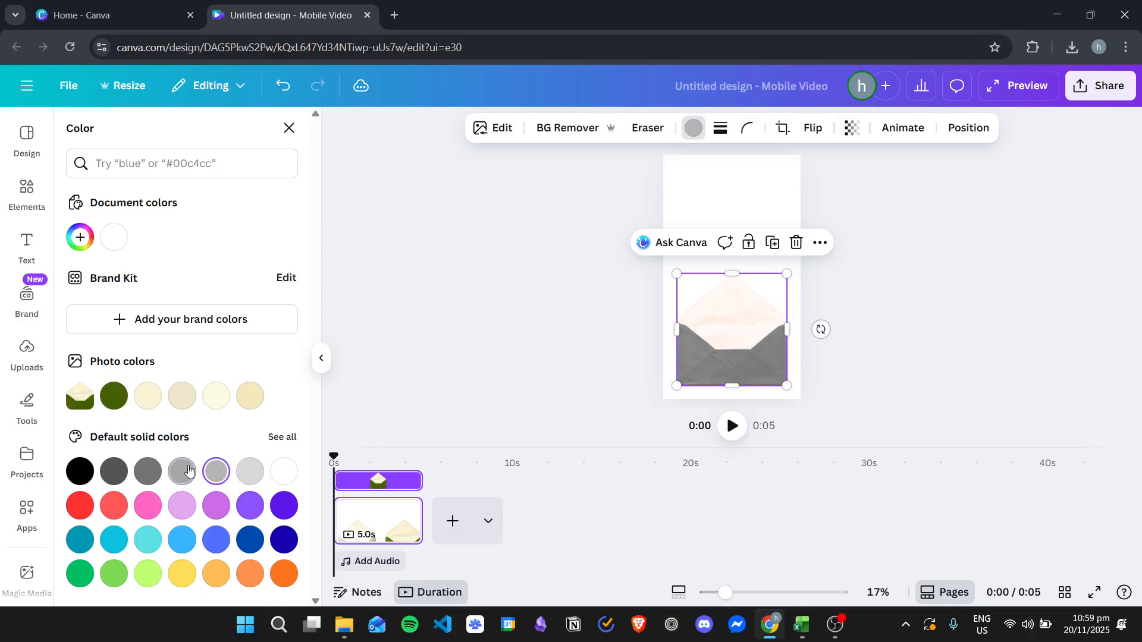
{"action": "left_click", "coordinate": [148, 471]}
{"action": "left_click", "coordinate": [147, 395]}
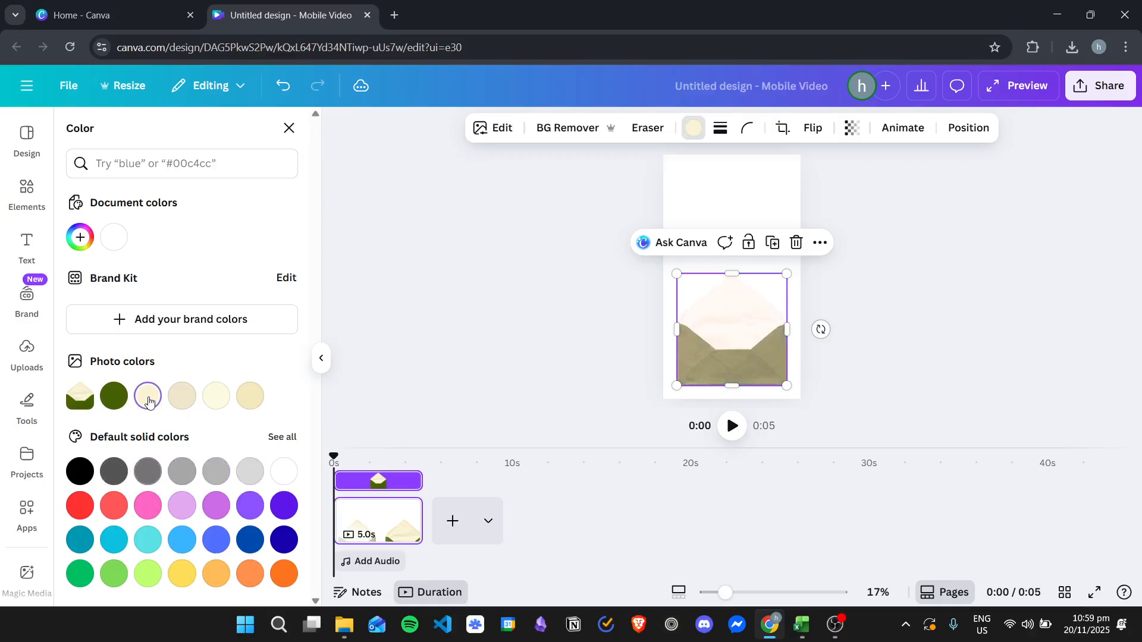
{"action": "left_click", "coordinate": [182, 396]}
{"action": "left_click", "coordinate": [218, 396]}
{"action": "left_click", "coordinate": [250, 395]}
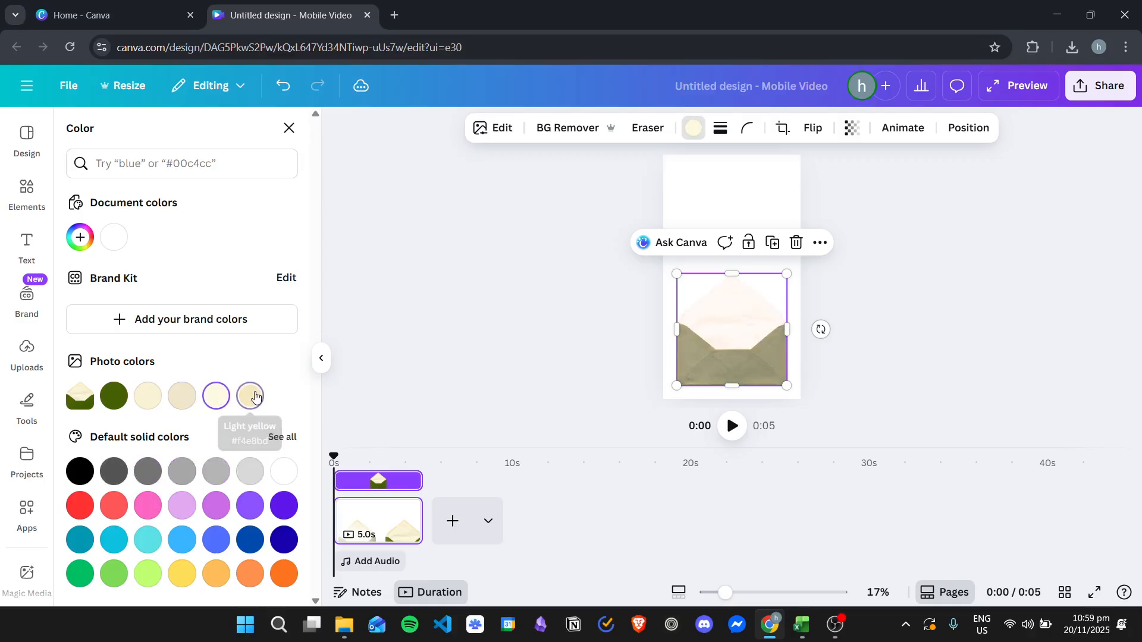
Step: Undo the gray and cream color changes on the envelope photo
{"action": "left_click", "coordinate": [275, 94]}
{"action": "left_click", "coordinate": [275, 93]}
{"action": "left_click", "coordinate": [280, 92]}
{"action": "left_click", "coordinate": [276, 93]}
{"action": "left_click", "coordinate": [275, 93]}
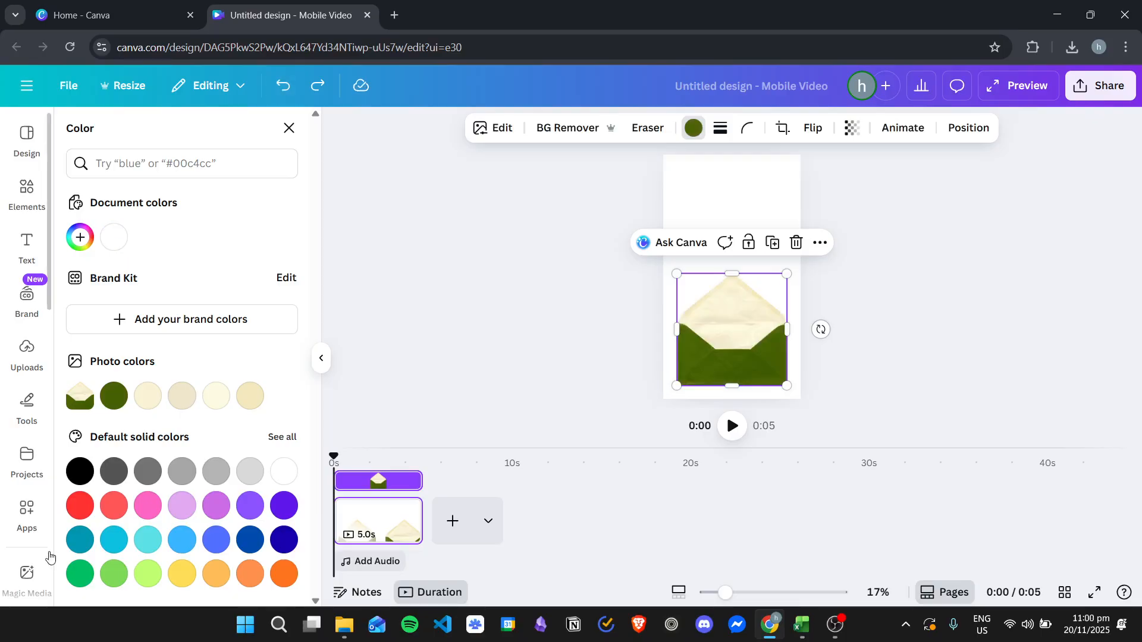
Step: Try blue, deep blue, white, purple and light purple from the default solid colors on the envelope
{"action": "left_click", "coordinate": [250, 540]}
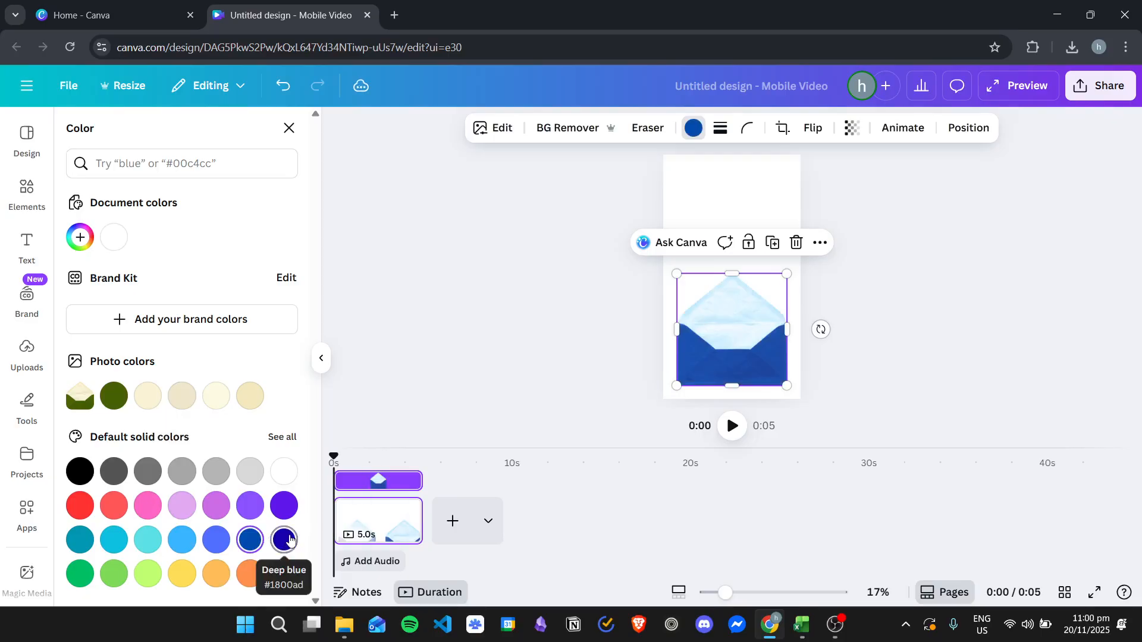
{"action": "left_click", "coordinate": [283, 540]}
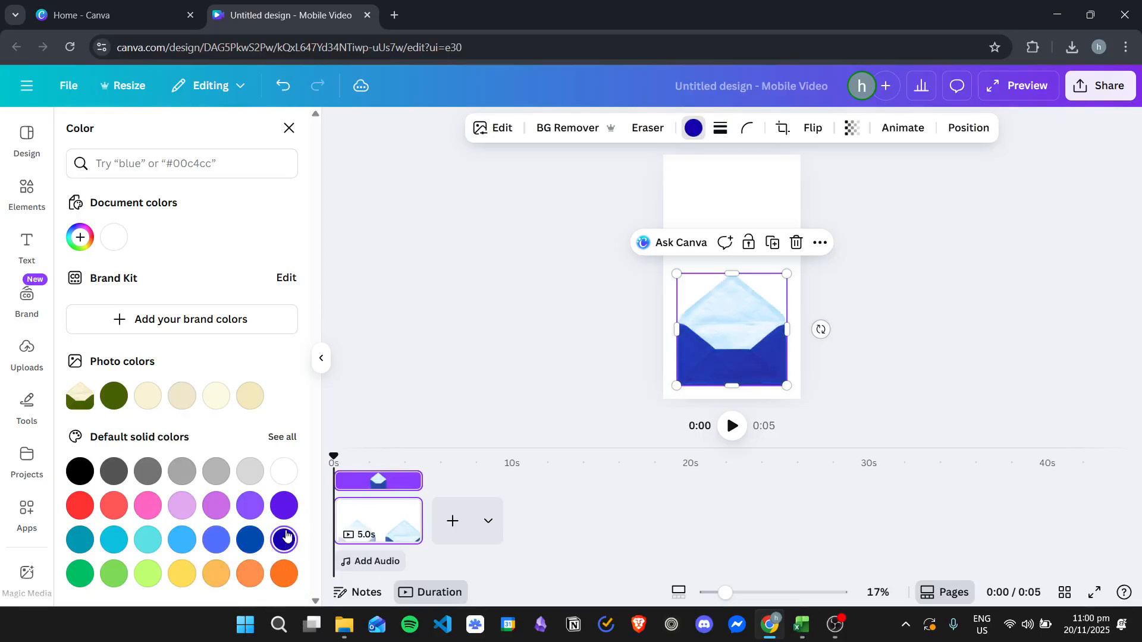
{"action": "left_click", "coordinate": [283, 473]}
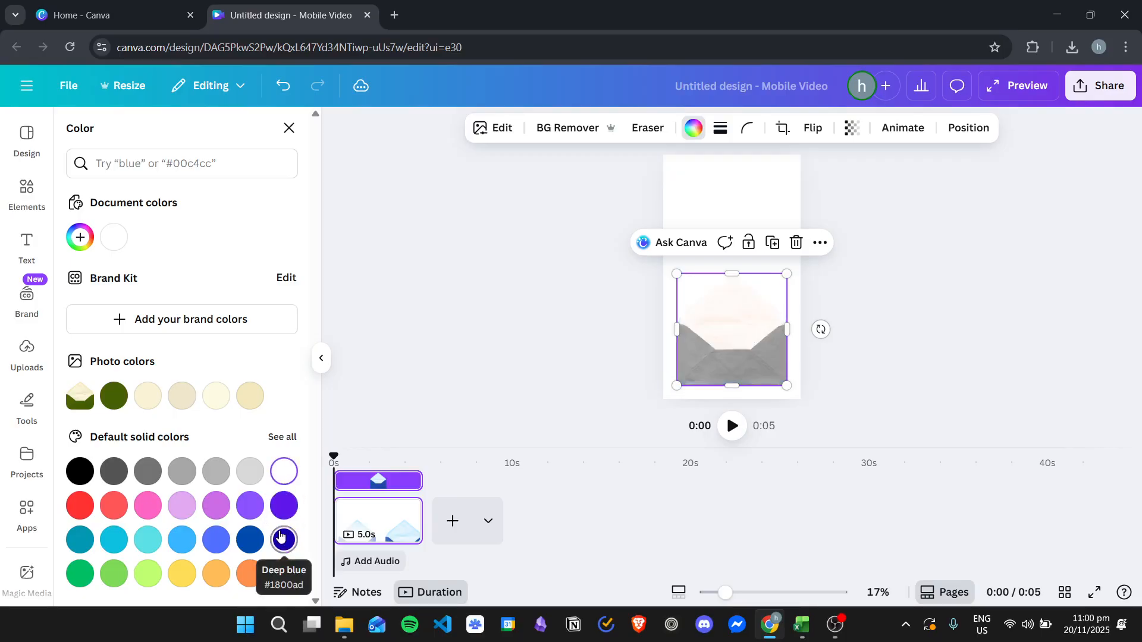
{"action": "left_click", "coordinate": [276, 87]}
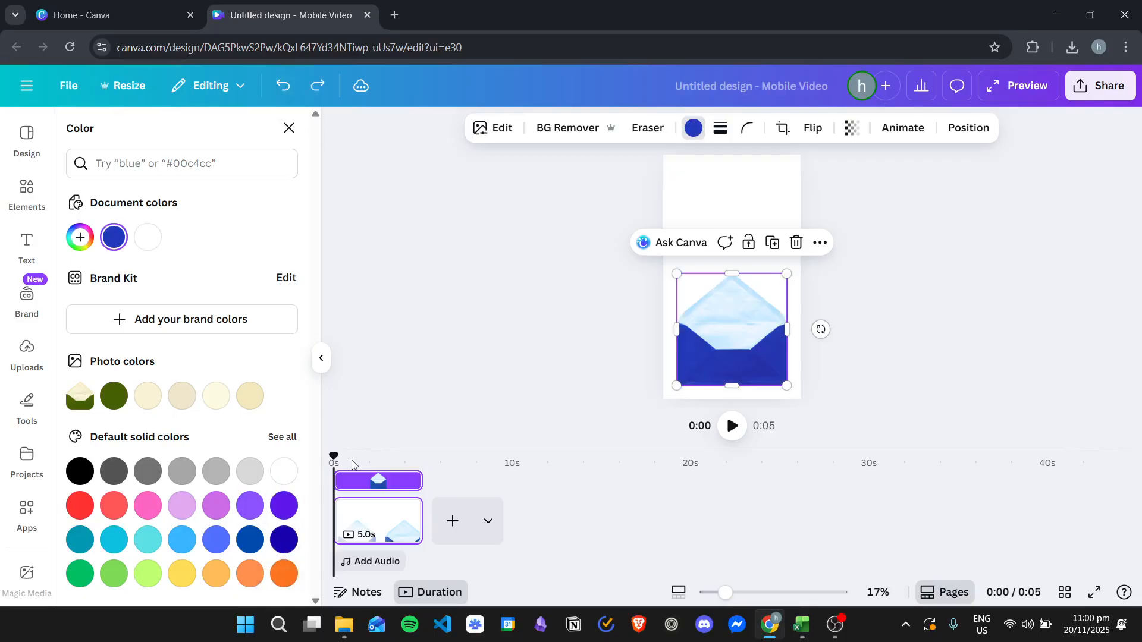
{"action": "left_click", "coordinate": [216, 506]}
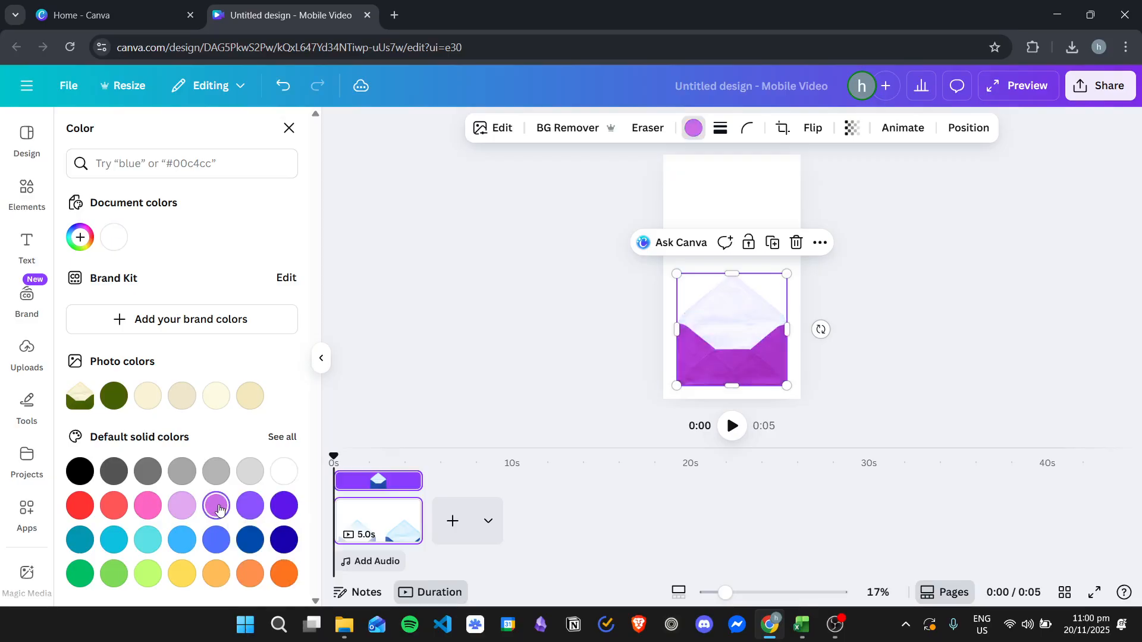
{"action": "left_click", "coordinate": [188, 507]}
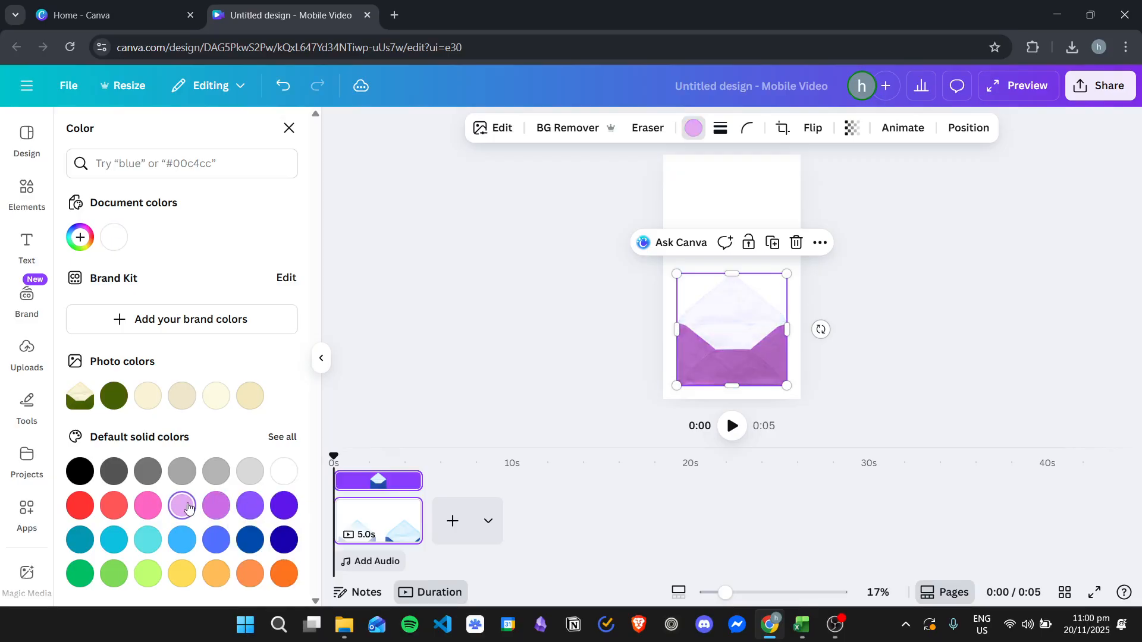
Step: Recolor the envelope with the default solid blue just before deep blue, and deselect the photo
{"action": "left_click", "coordinate": [249, 539]}
{"action": "left_click", "coordinate": [218, 539]}
{"action": "left_click", "coordinate": [249, 540]}
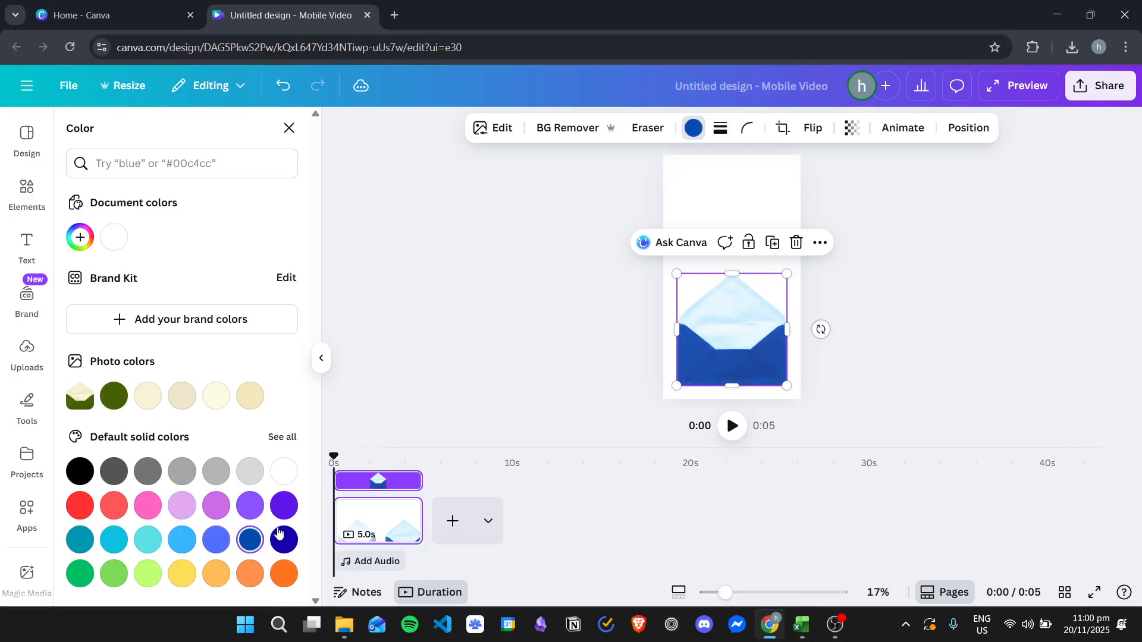
{"action": "left_click", "coordinate": [918, 304]}
{"action": "left_click", "coordinate": [916, 312]}
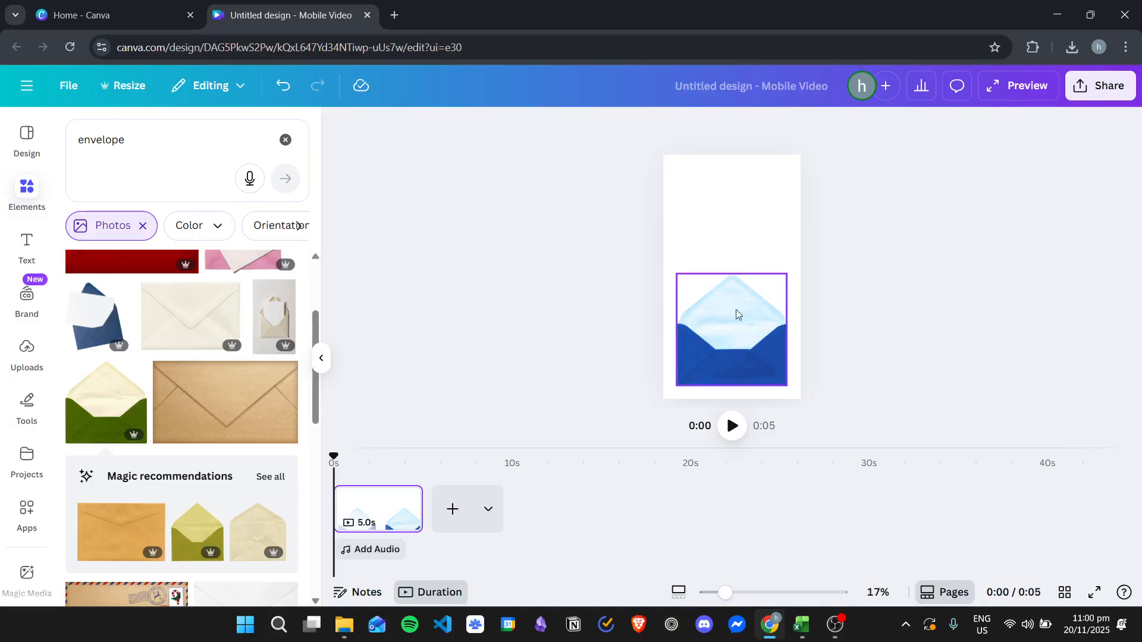
Step: Shrink the blue envelope to a little over half its size and center it near the page's lower edge
{"action": "left_click", "coordinate": [743, 309]}
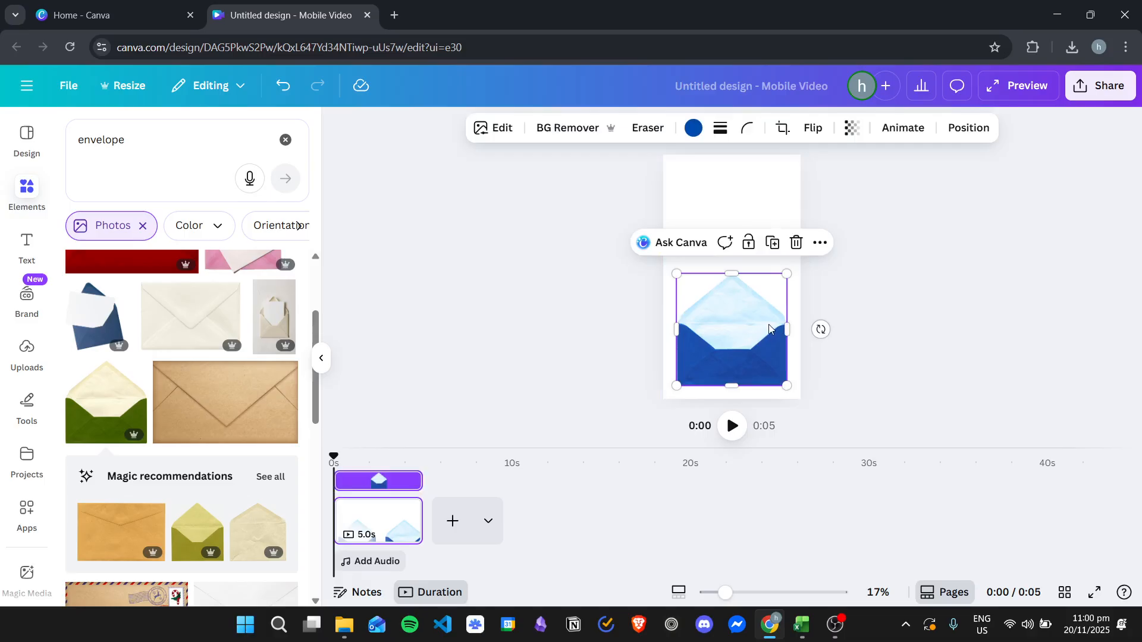
{"action": "left_click_drag", "start_coordinate": [741, 340], "coordinate": [739, 224]}
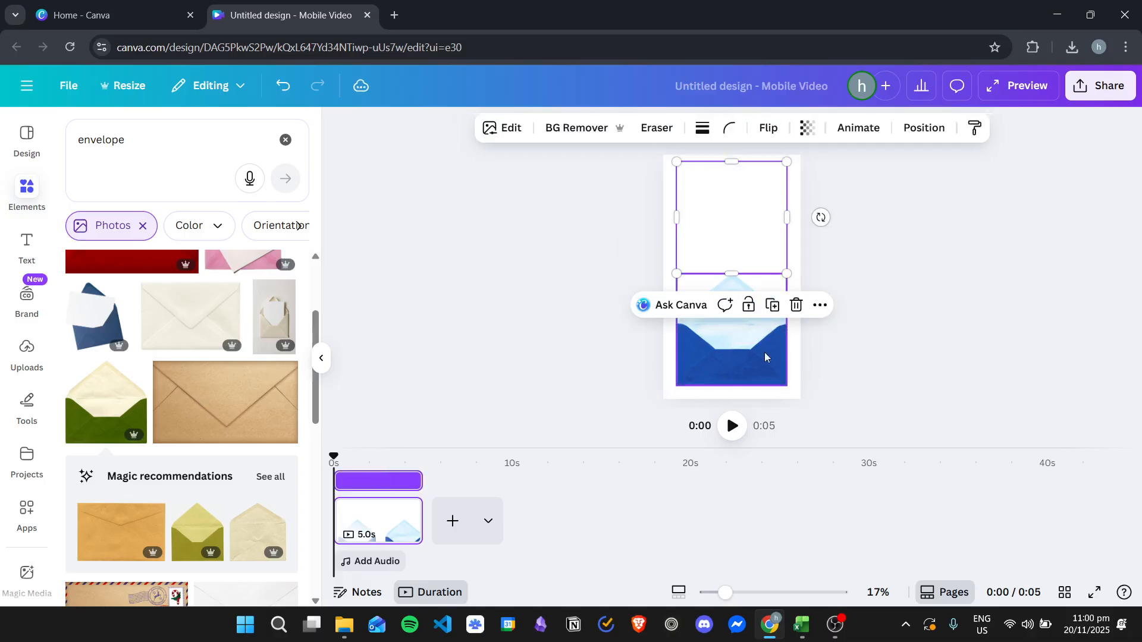
{"action": "left_click", "coordinate": [738, 355]}
{"action": "left_click_drag", "start_coordinate": [787, 274], "coordinate": [749, 348]}
{"action": "left_click", "coordinate": [734, 233]}
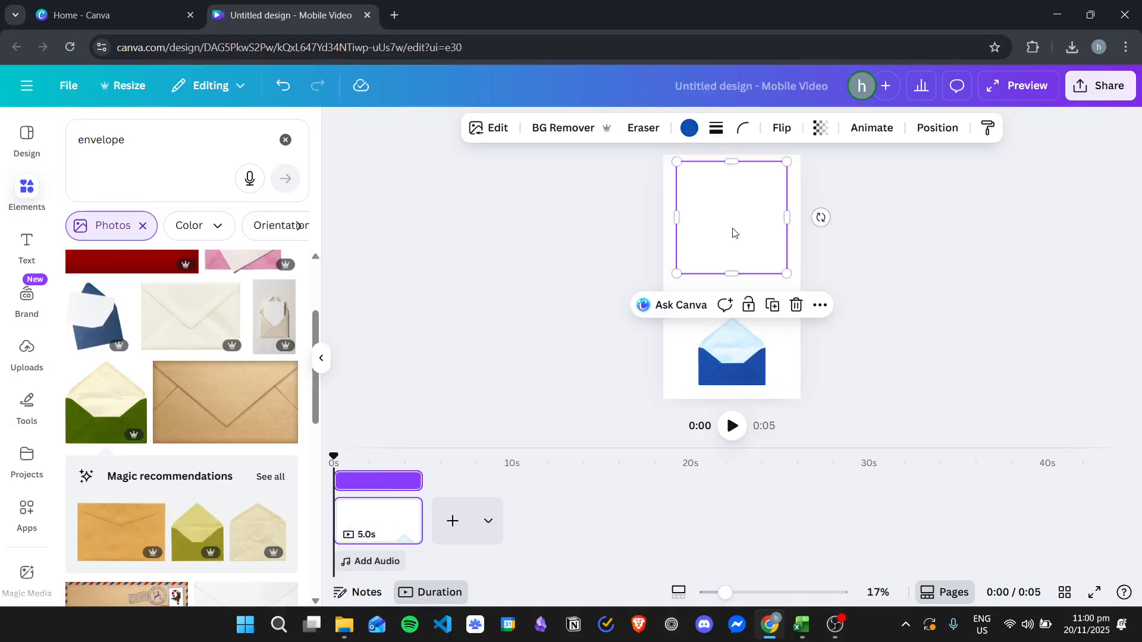
Step: Duplicate the blue envelope and place the copy directly above the original, aligned with it
{"action": "right_click", "coordinate": [737, 342]}
{"action": "left_click", "coordinate": [777, 221]}
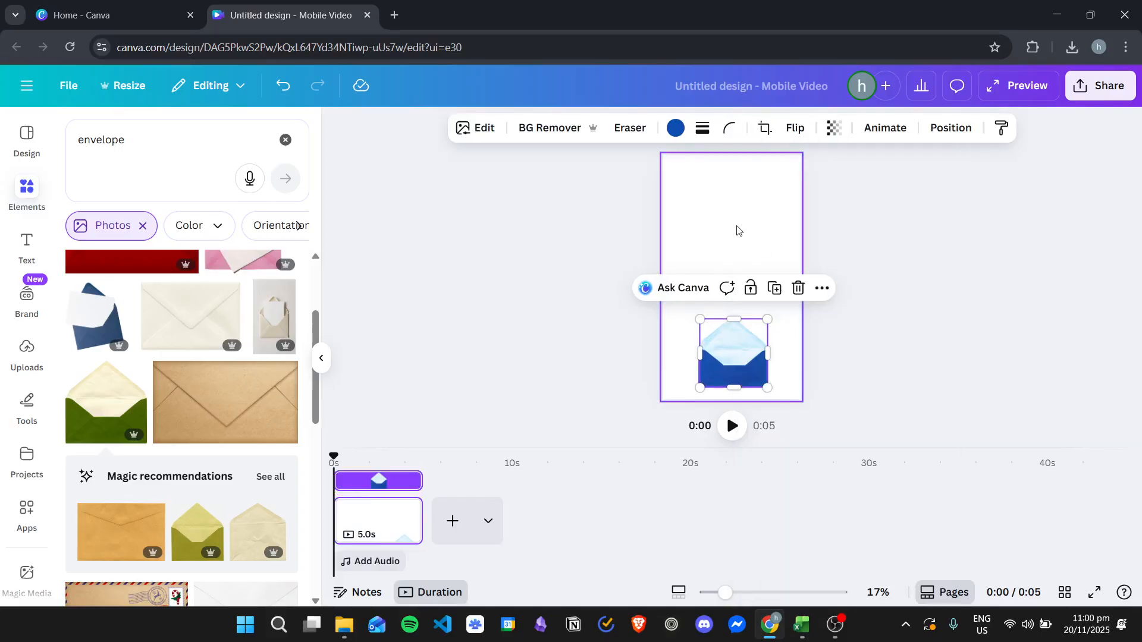
{"action": "left_click_drag", "start_coordinate": [734, 357], "coordinate": [731, 266]}
Step: Crop the upper envelope copy down to just its triangular flap, cutting off everything below the fold
{"action": "left_click", "coordinate": [765, 128]}
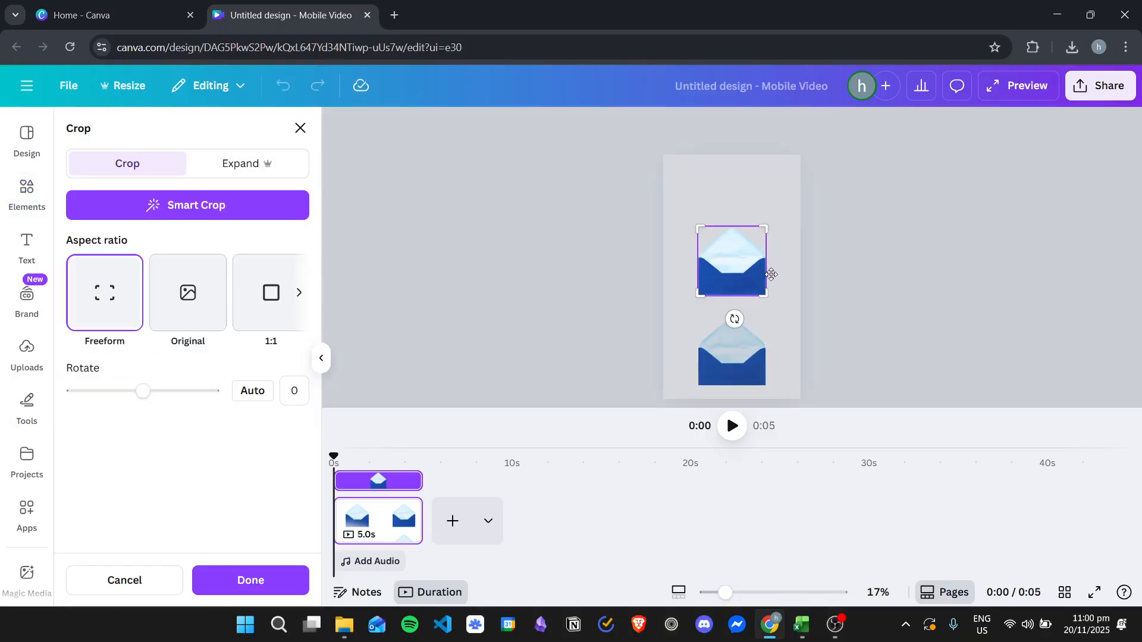
{"action": "left_click_drag", "start_coordinate": [727, 592], "coordinate": [766, 592]}
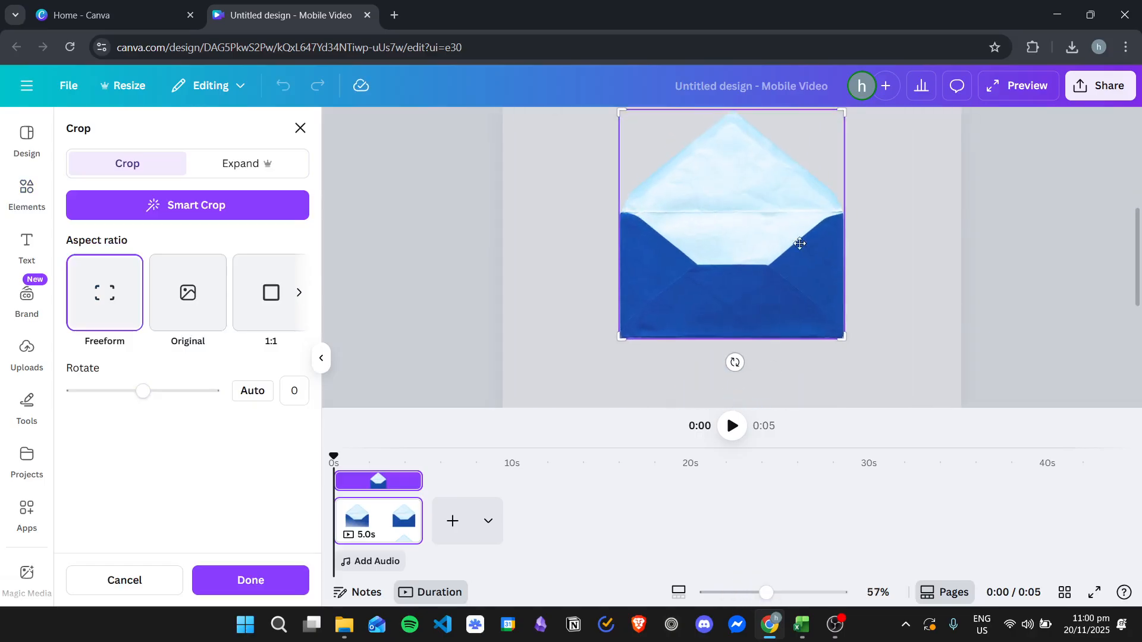
{"action": "scroll", "coordinate": [874, 349], "scroll_direction": "up", "scroll_amount": 2}
{"action": "scroll", "coordinate": [861, 351], "scroll_direction": "down", "scroll_amount": 2}
{"action": "left_click_drag", "start_coordinate": [842, 336], "coordinate": [851, 210]}
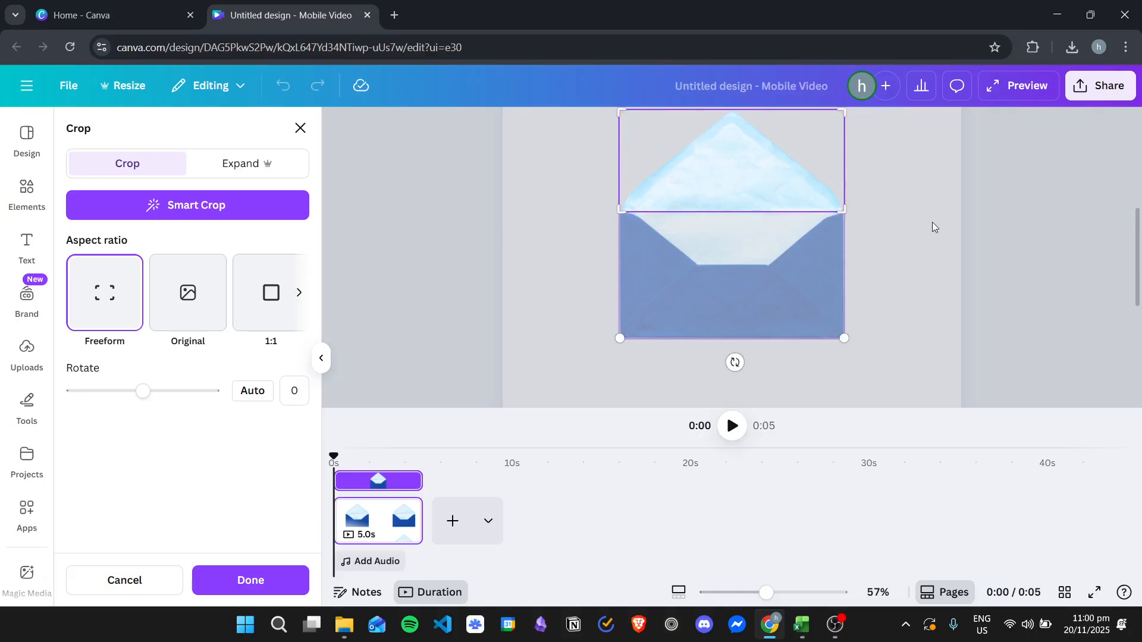
{"action": "left_click", "coordinate": [933, 240]}
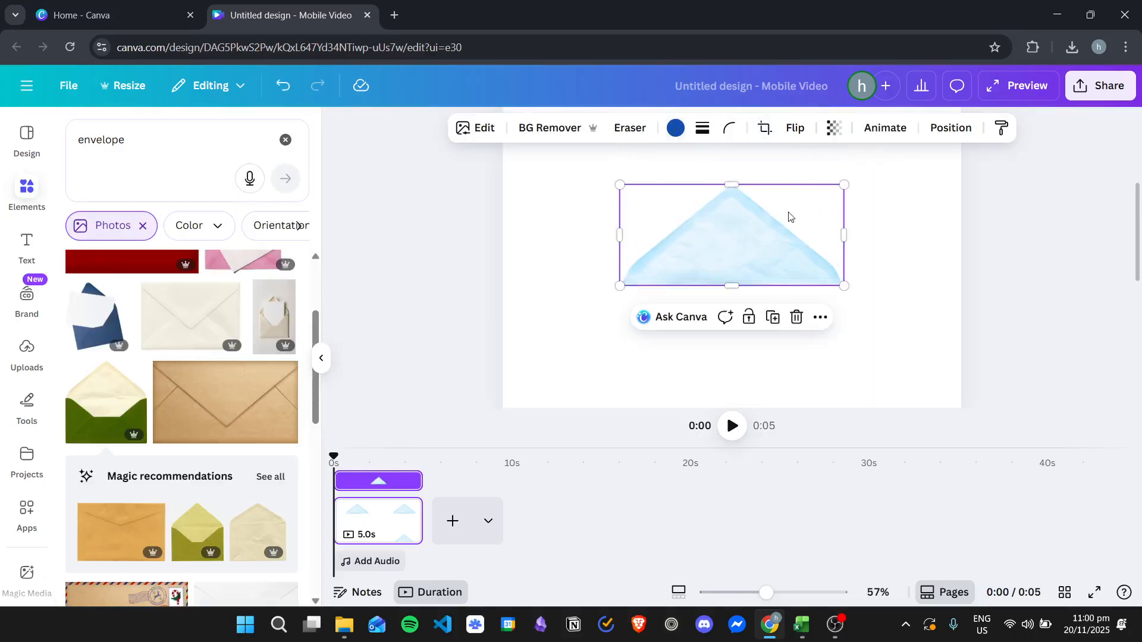
Step: Try blue, black and the lighter royal blue from the default solid colors on the cropped flap
{"action": "scroll", "coordinate": [824, 233], "scroll_direction": "down", "scroll_amount": 4}
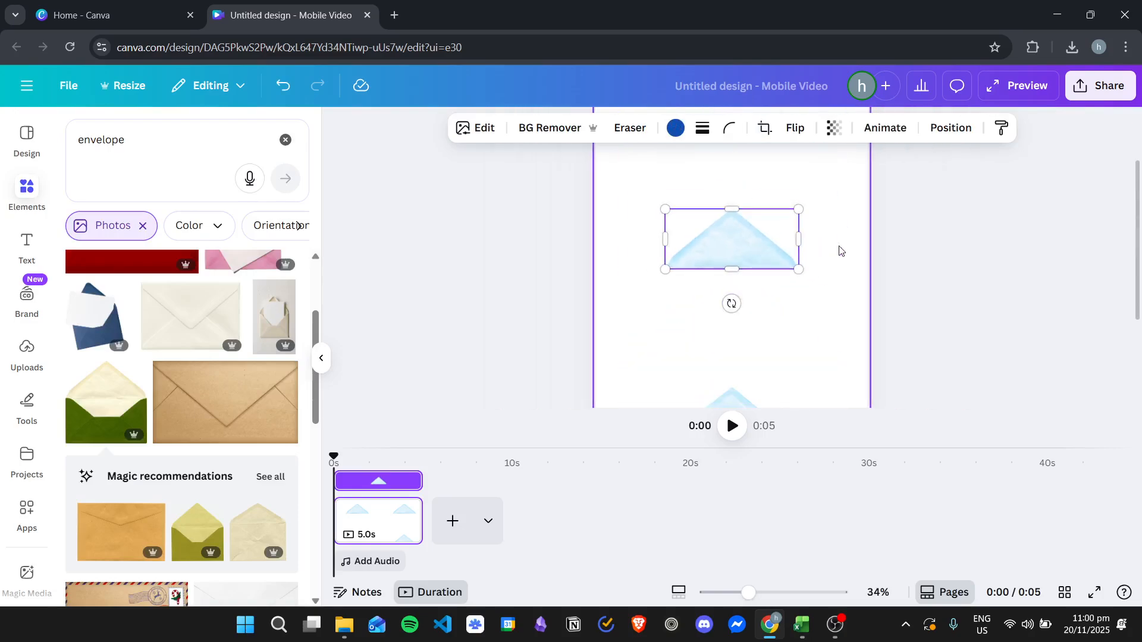
{"action": "left_click", "coordinate": [675, 127]}
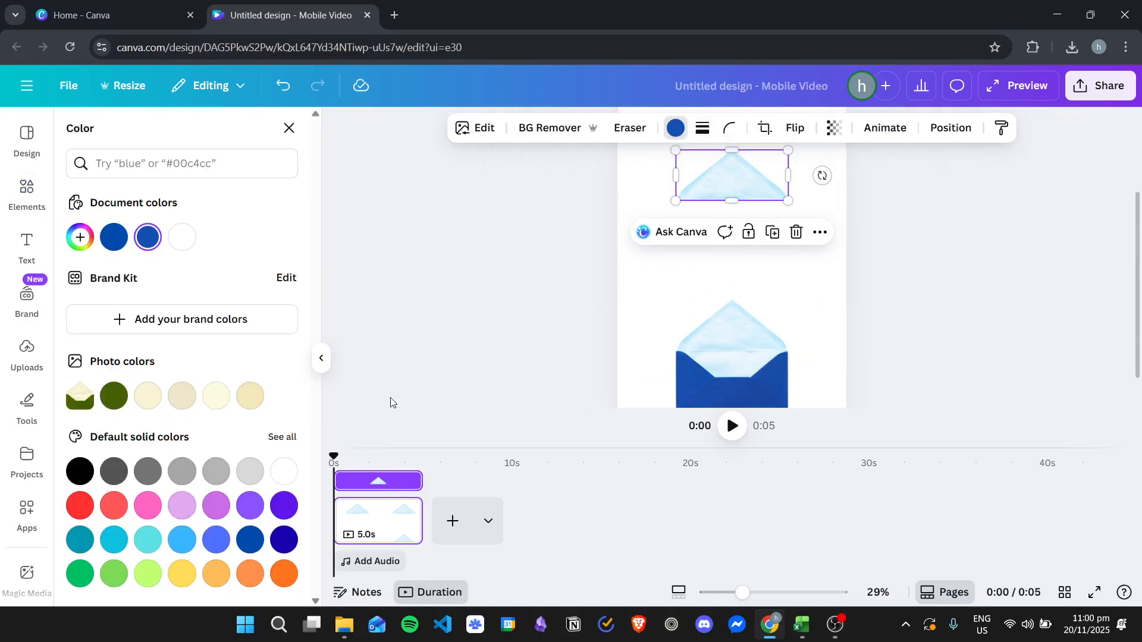
{"action": "left_click", "coordinate": [248, 539]}
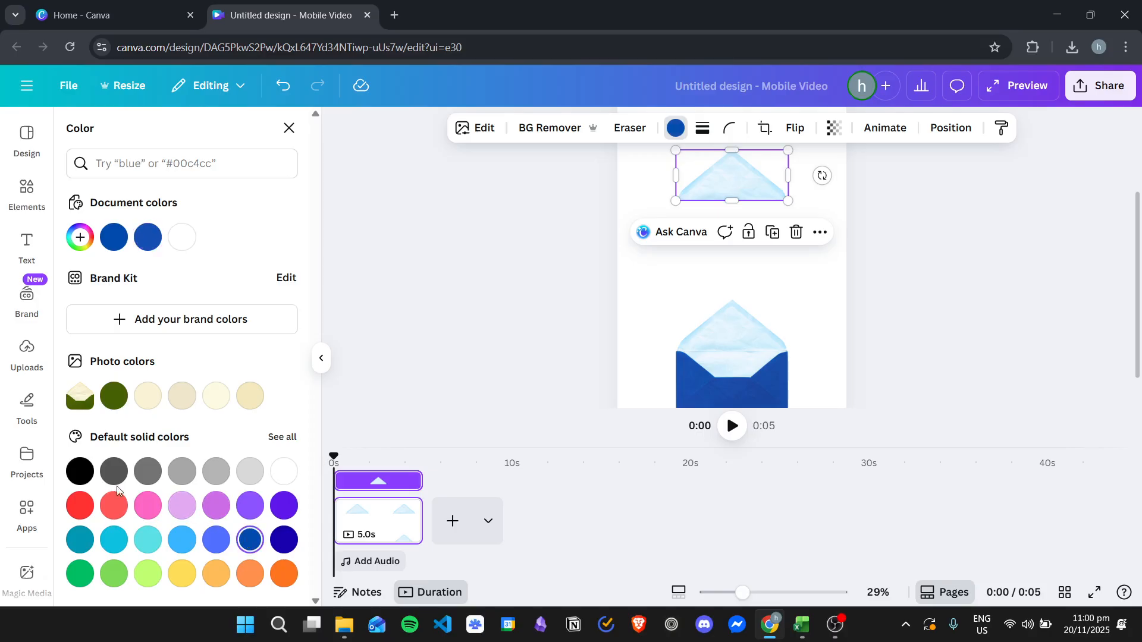
{"action": "left_click", "coordinate": [82, 471]}
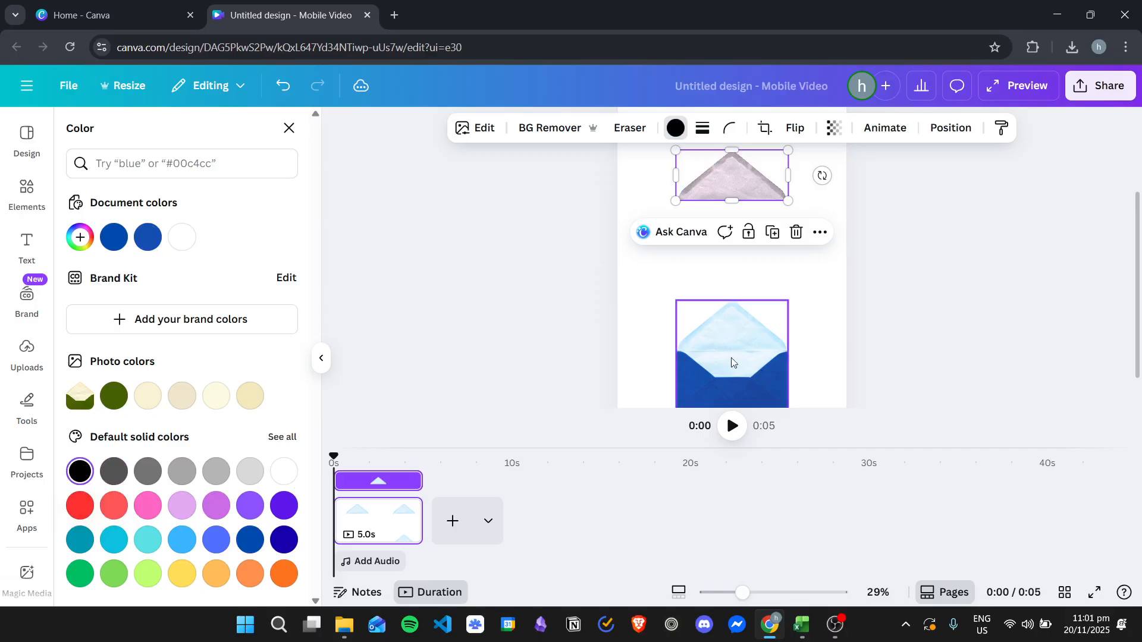
{"action": "scroll", "coordinate": [751, 365], "scroll_direction": "down", "scroll_amount": 1}
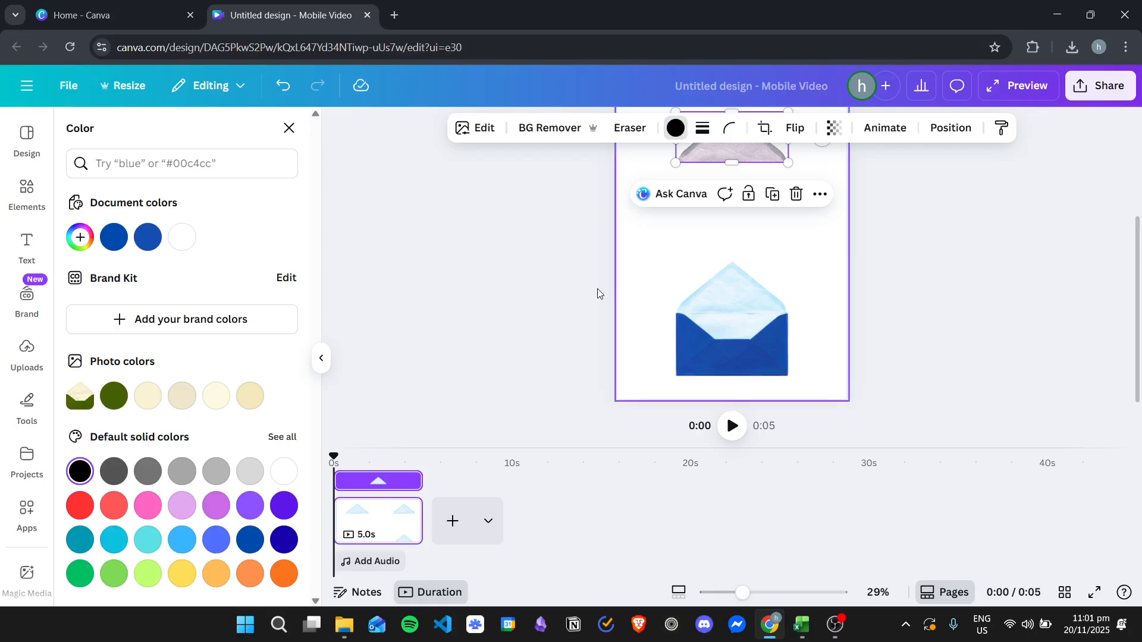
{"action": "scroll", "coordinate": [650, 295], "scroll_direction": "up", "scroll_amount": 2}
{"action": "left_click", "coordinate": [250, 539]}
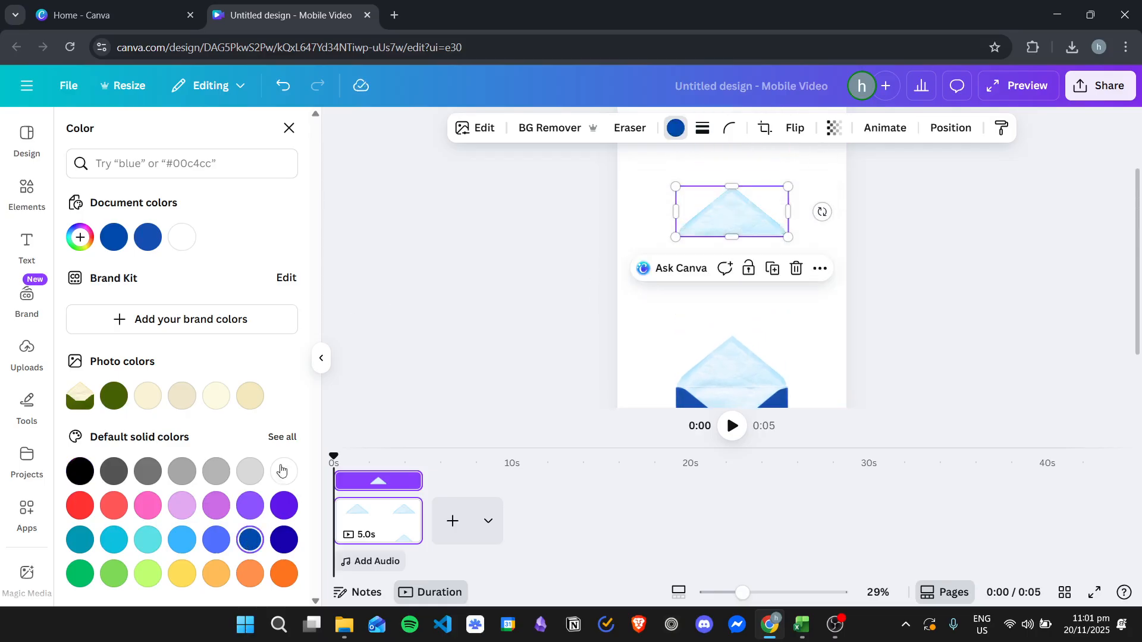
{"action": "left_click", "coordinate": [216, 539]}
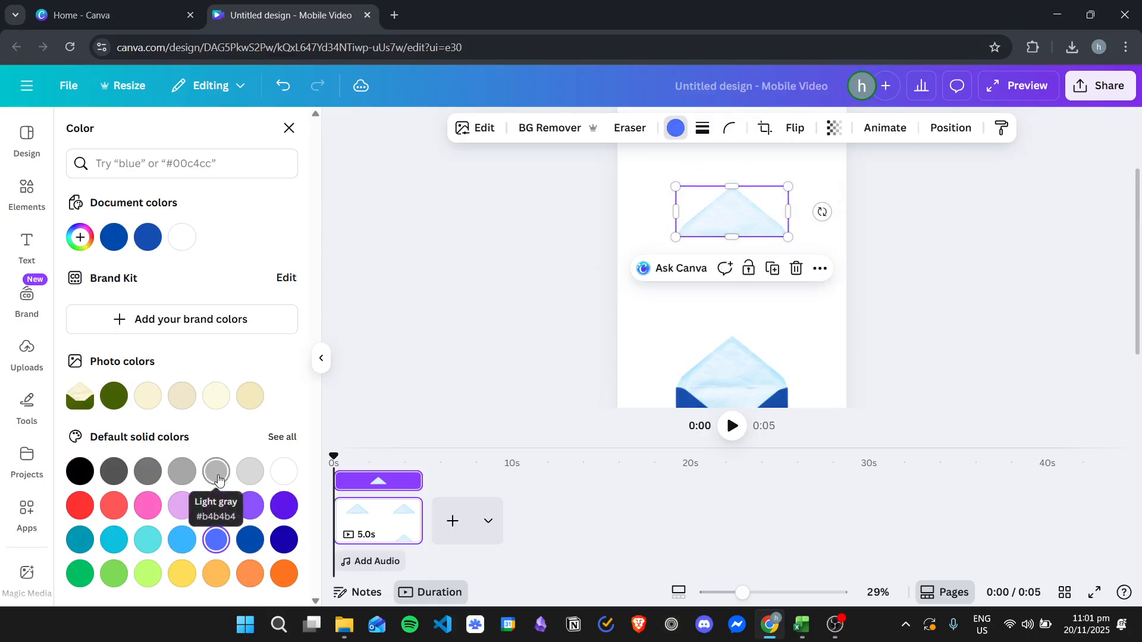
Step: Try progressively darker blues from the first and last rows of the full default solid palette on the flap
{"action": "left_click", "coordinate": [284, 437]}
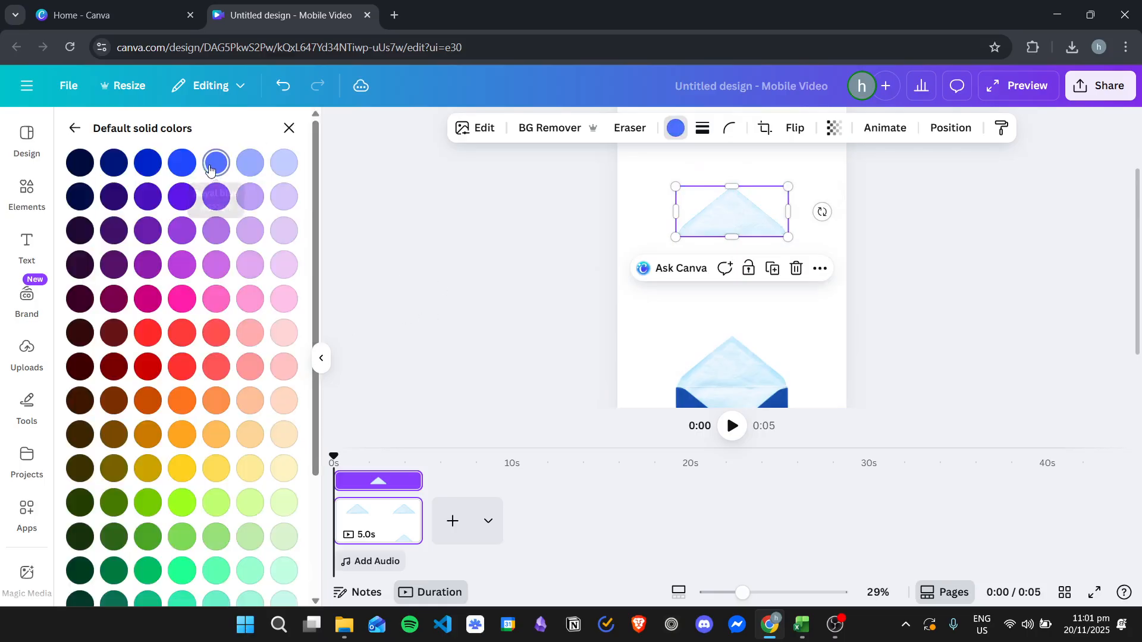
{"action": "left_click", "coordinate": [148, 162]}
{"action": "left_click", "coordinate": [115, 162]}
{"action": "left_click", "coordinate": [81, 160]}
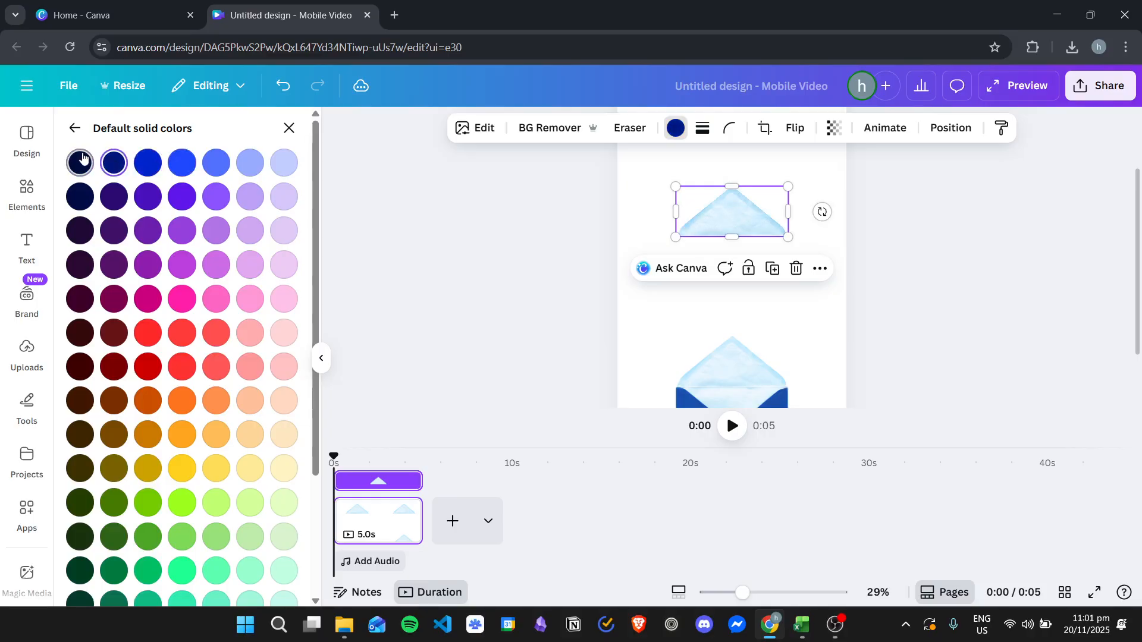
{"action": "scroll", "coordinate": [143, 373], "scroll_direction": "down", "scroll_amount": 3}
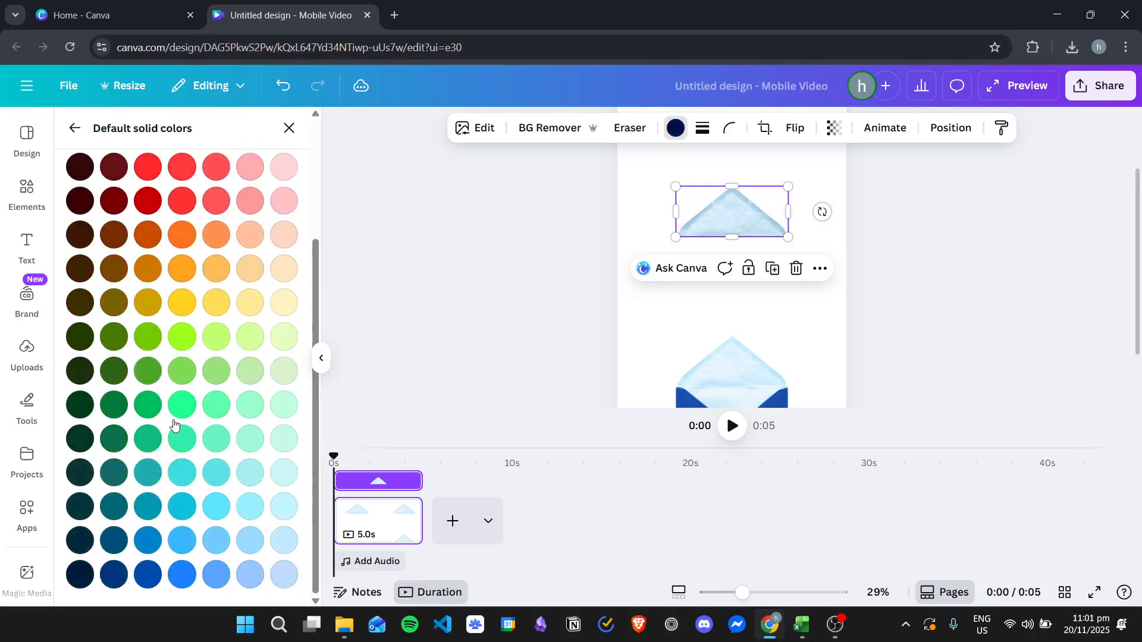
{"action": "left_click", "coordinate": [149, 575]}
{"action": "left_click", "coordinate": [115, 575]}
{"action": "left_click", "coordinate": [80, 575]}
Step: Recolor the flap with the darkest navy in the first row of the full default solid palette
{"action": "scroll", "coordinate": [177, 379], "scroll_direction": "up", "scroll_amount": 3}
{"action": "scroll", "coordinate": [178, 379], "scroll_direction": "up", "scroll_amount": 1}
{"action": "left_click", "coordinate": [82, 160]}
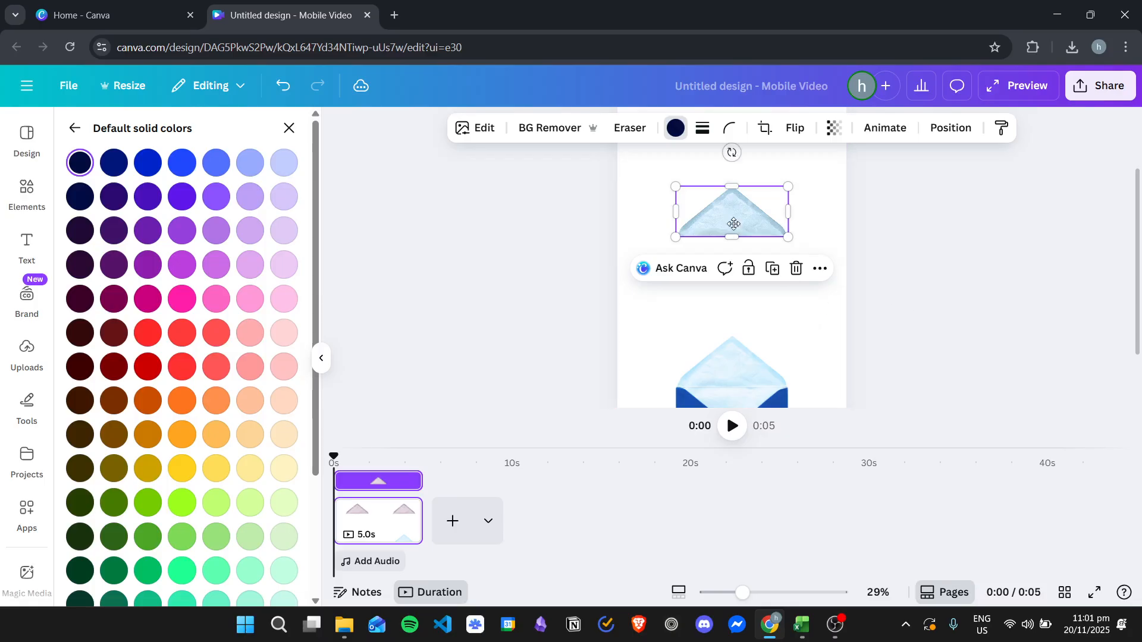
Step: Flip the cropped flap vertically so it points downward, and position it a little above the open envelope
{"action": "left_click_drag", "start_coordinate": [729, 217], "coordinate": [716, 286]}
{"action": "scroll", "coordinate": [749, 268], "scroll_direction": "down", "scroll_amount": 2}
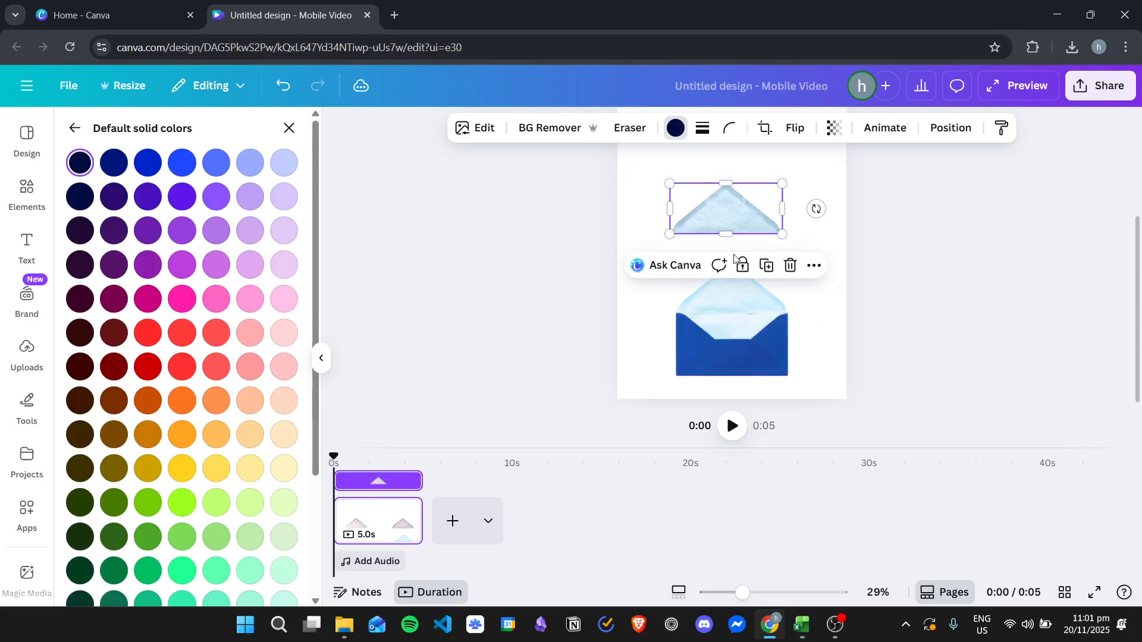
{"action": "left_click", "coordinate": [800, 130]}
{"action": "left_click", "coordinate": [804, 197]}
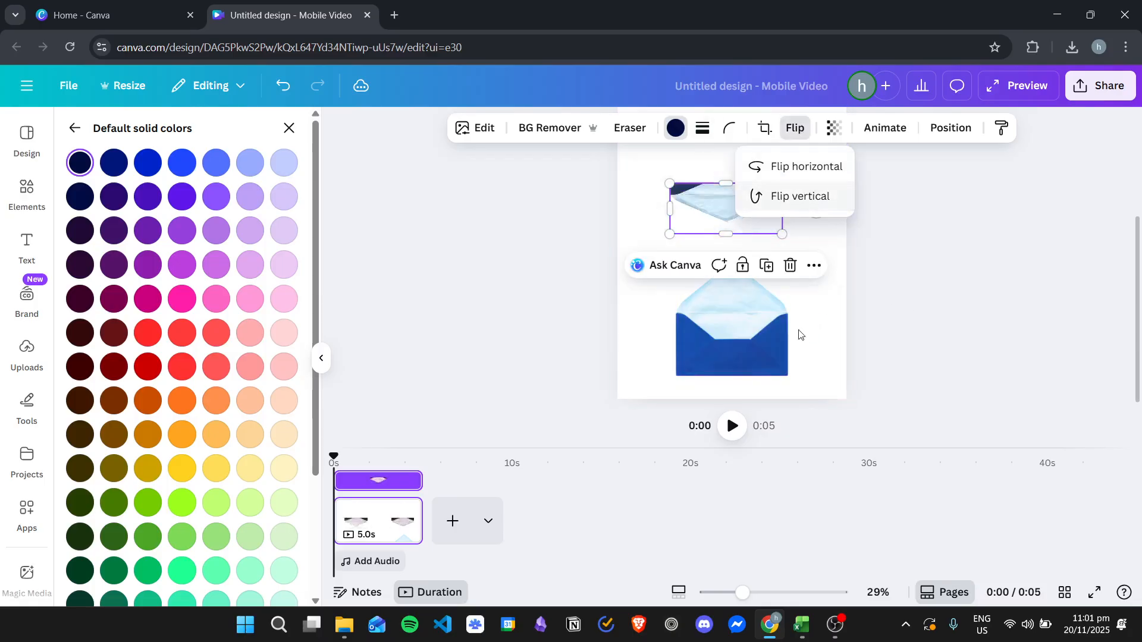
{"action": "left_click_drag", "start_coordinate": [719, 211], "coordinate": [710, 186]}
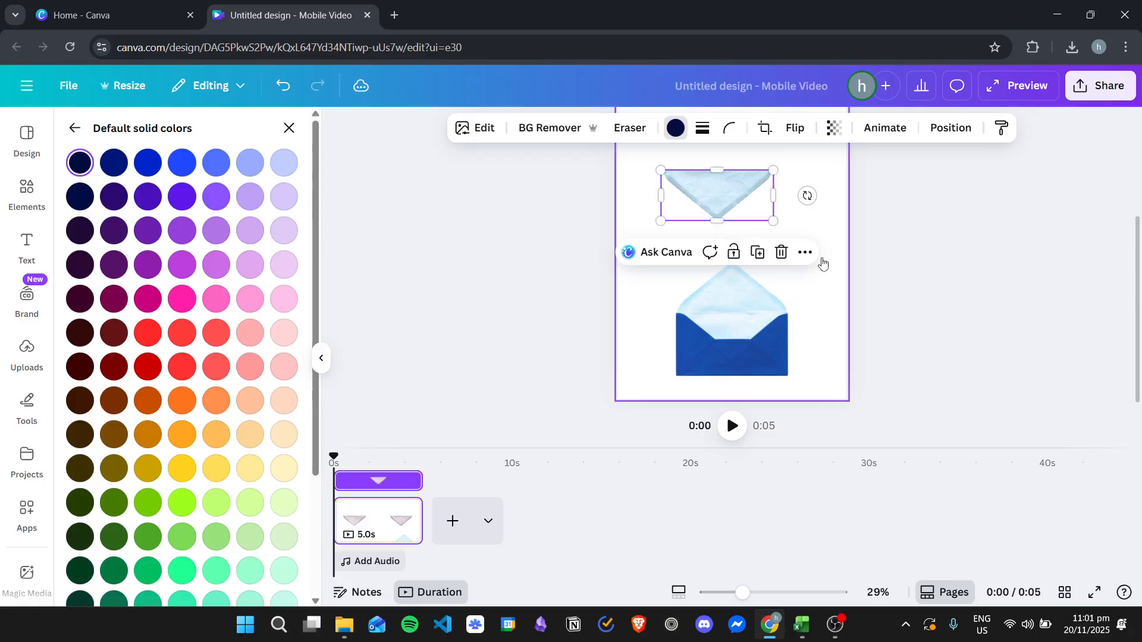
Step: Move the flipped flap away from the envelope to the upper-left area of the page
{"action": "scroll", "coordinate": [819, 261], "scroll_direction": "up", "scroll_amount": 1}
{"action": "left_click_drag", "start_coordinate": [724, 260], "coordinate": [699, 168]}
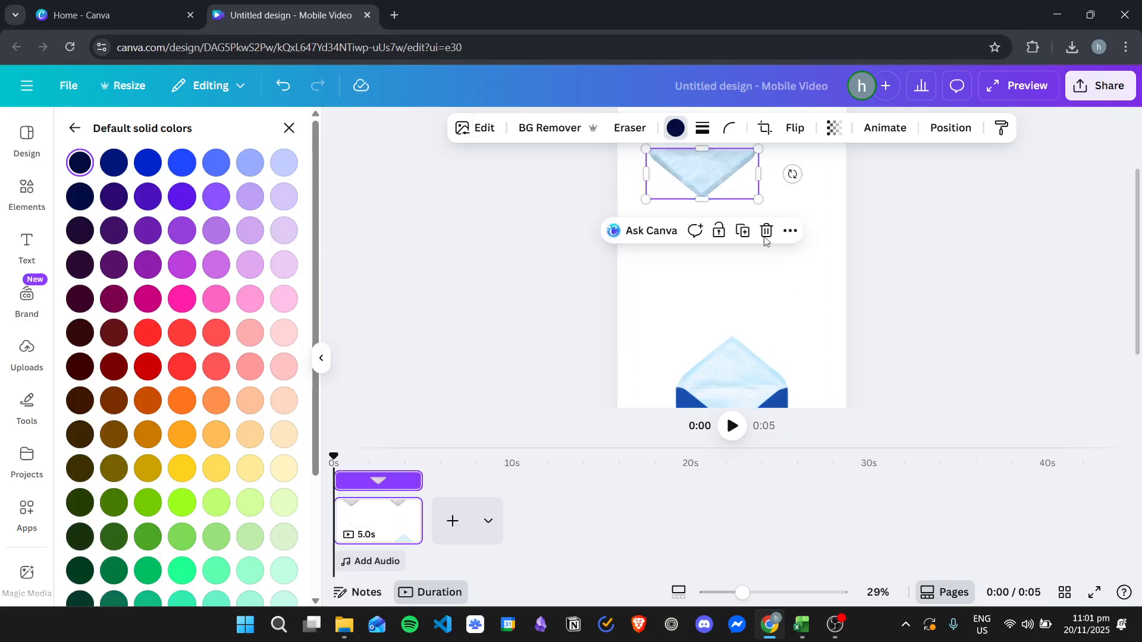
{"action": "scroll", "coordinate": [811, 316], "scroll_direction": "down", "scroll_amount": 1}
{"action": "left_click", "coordinate": [703, 306]}
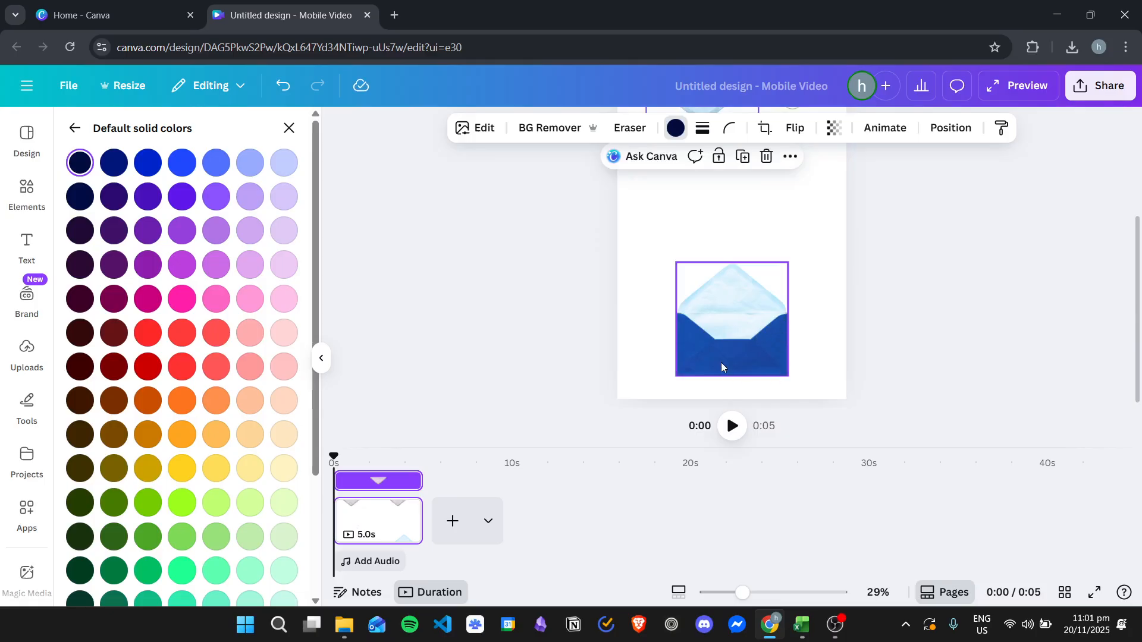
{"action": "left_click", "coordinate": [809, 267]}
{"action": "scroll", "coordinate": [797, 237], "scroll_direction": "up", "scroll_amount": 1}
{"action": "scroll", "coordinate": [800, 309], "scroll_direction": "down", "scroll_amount": 1}
{"action": "scroll", "coordinate": [785, 309], "scroll_direction": "up", "scroll_amount": 1}
{"action": "left_click_drag", "start_coordinate": [697, 257], "coordinate": [683, 198]}
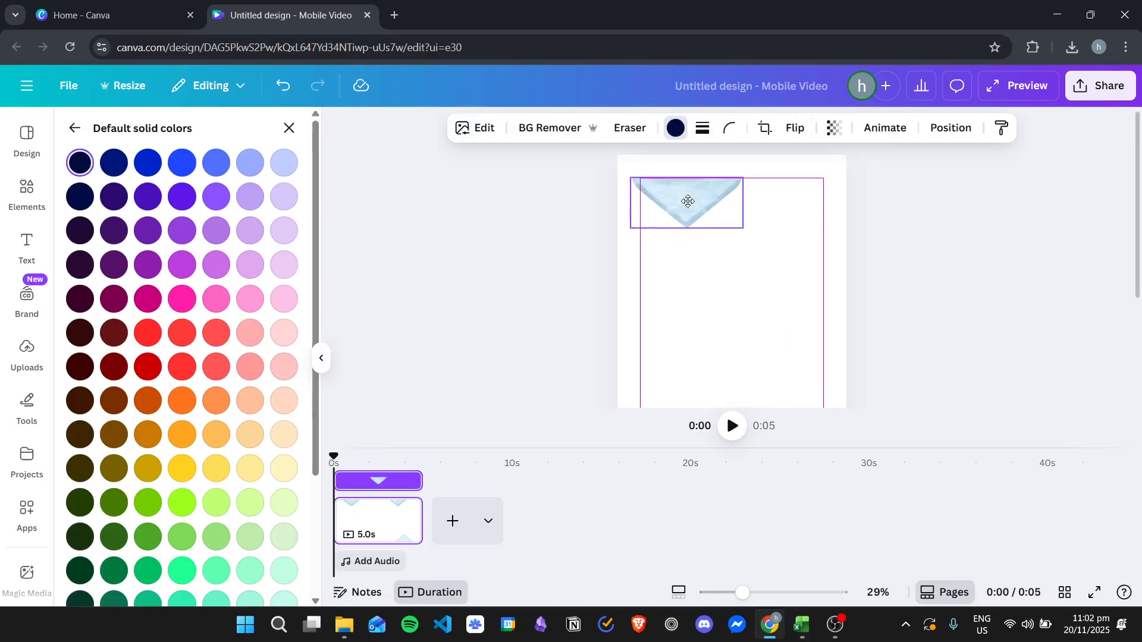
Step: Add a second page and paste a copy of the open blue envelope from the first page onto it
{"action": "scroll", "coordinate": [812, 276], "scroll_direction": "down", "scroll_amount": 2}
{"action": "left_click", "coordinate": [738, 310]}
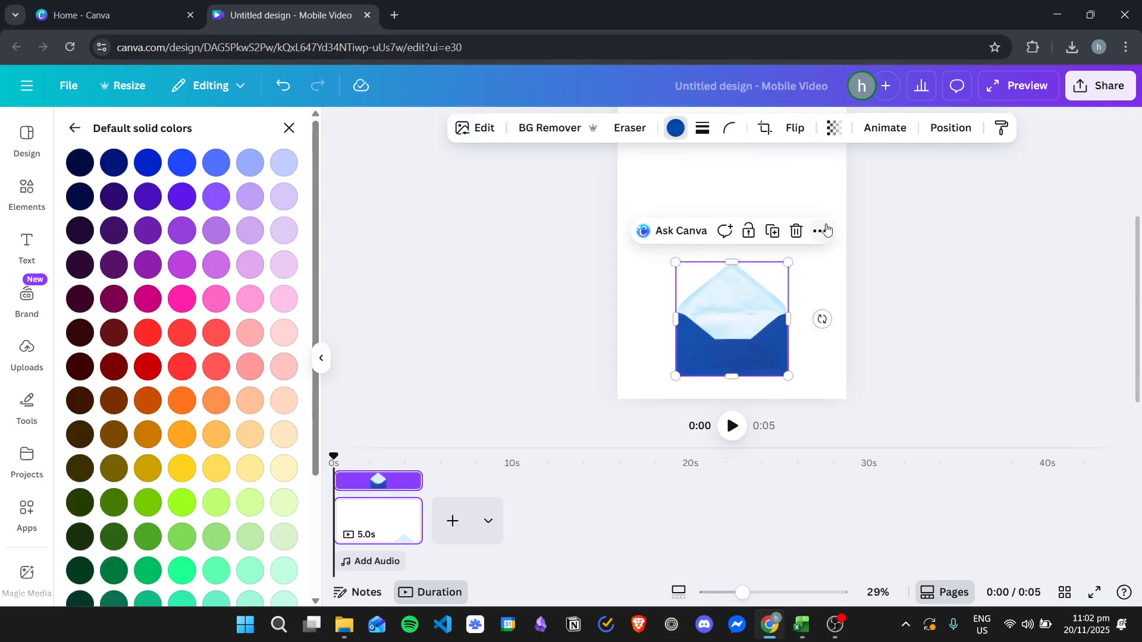
{"action": "left_click", "coordinate": [463, 521]}
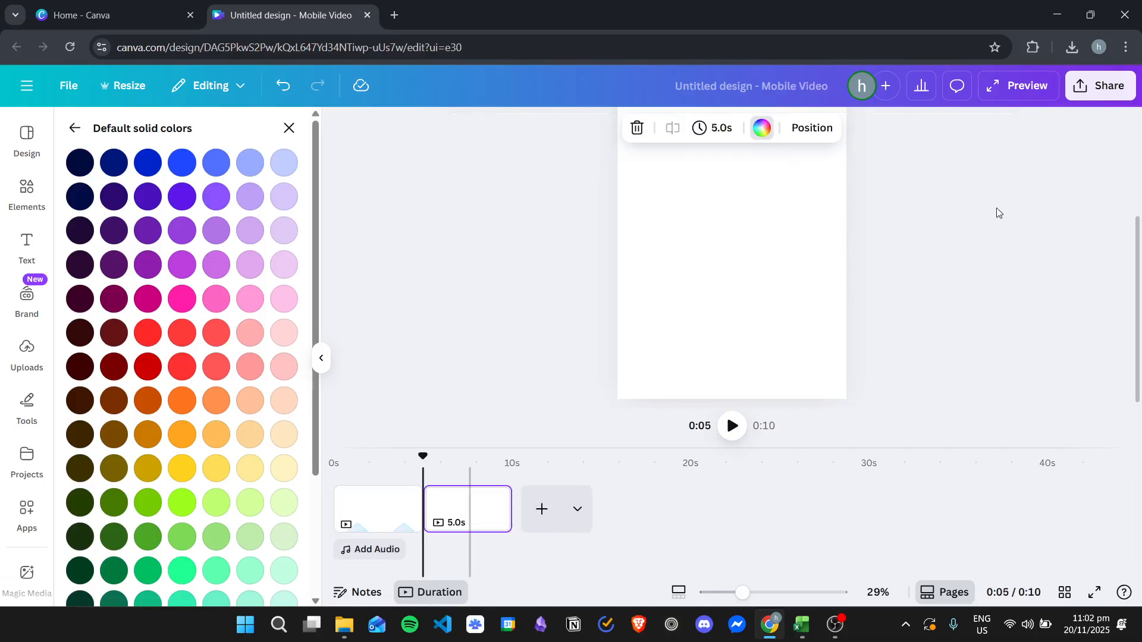
{"action": "left_click", "coordinate": [385, 521]}
{"action": "left_click", "coordinate": [751, 335]}
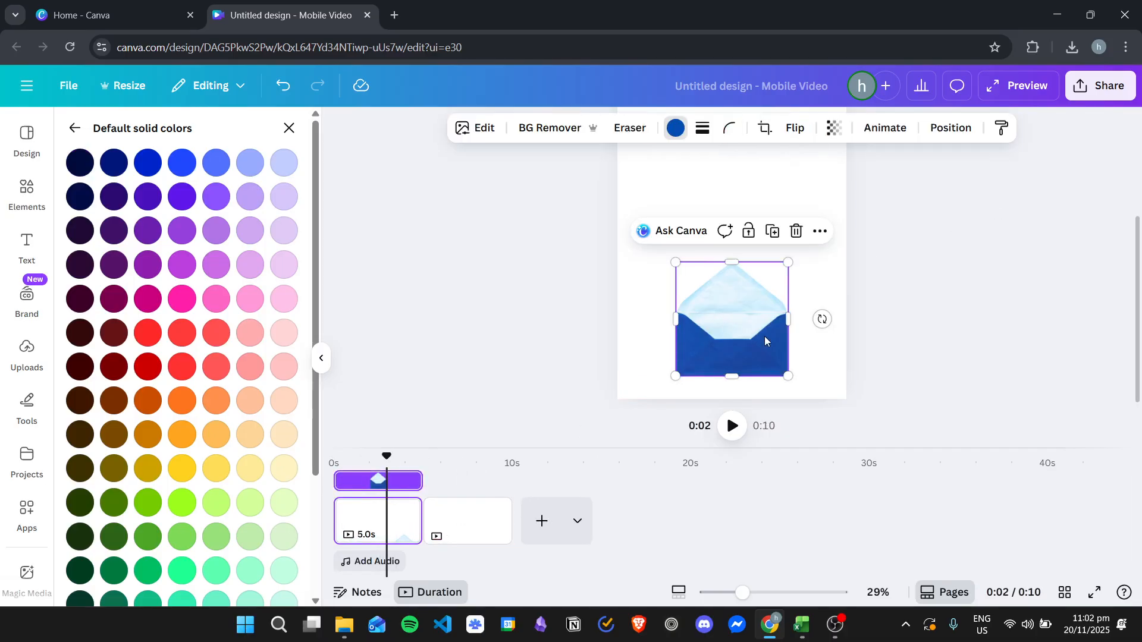
{"action": "left_click", "coordinate": [470, 518]}
{"action": "key", "text": "ctrl+v"}
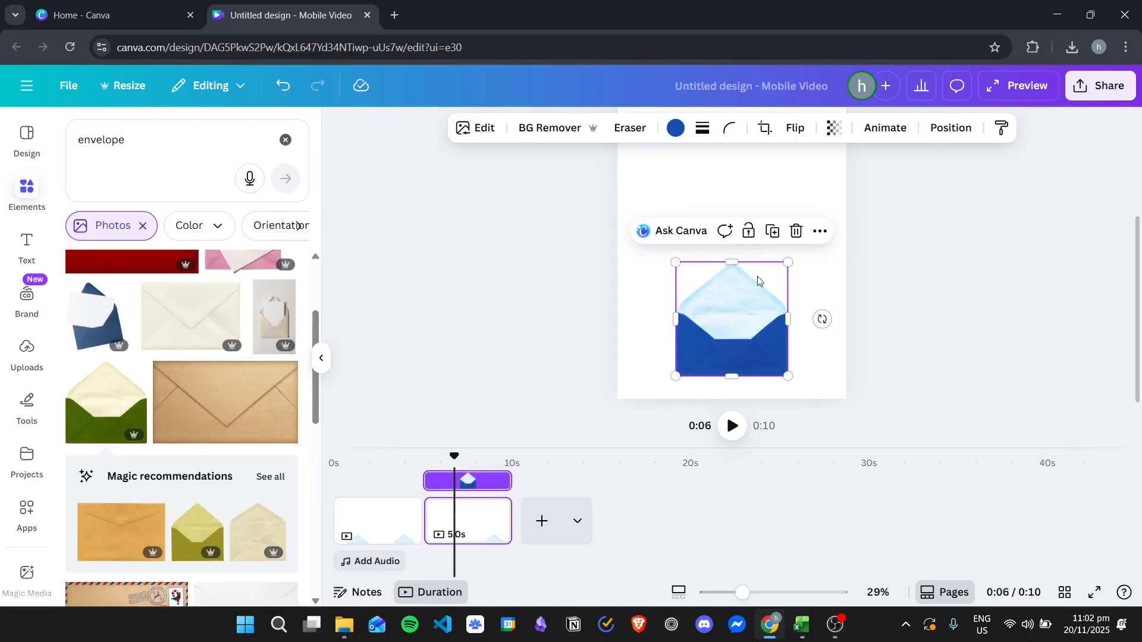
Step: Remove the background of the envelope on the second page and erase its raised flap with a large Pixel Eraser brush
{"action": "left_click", "coordinate": [538, 130]}
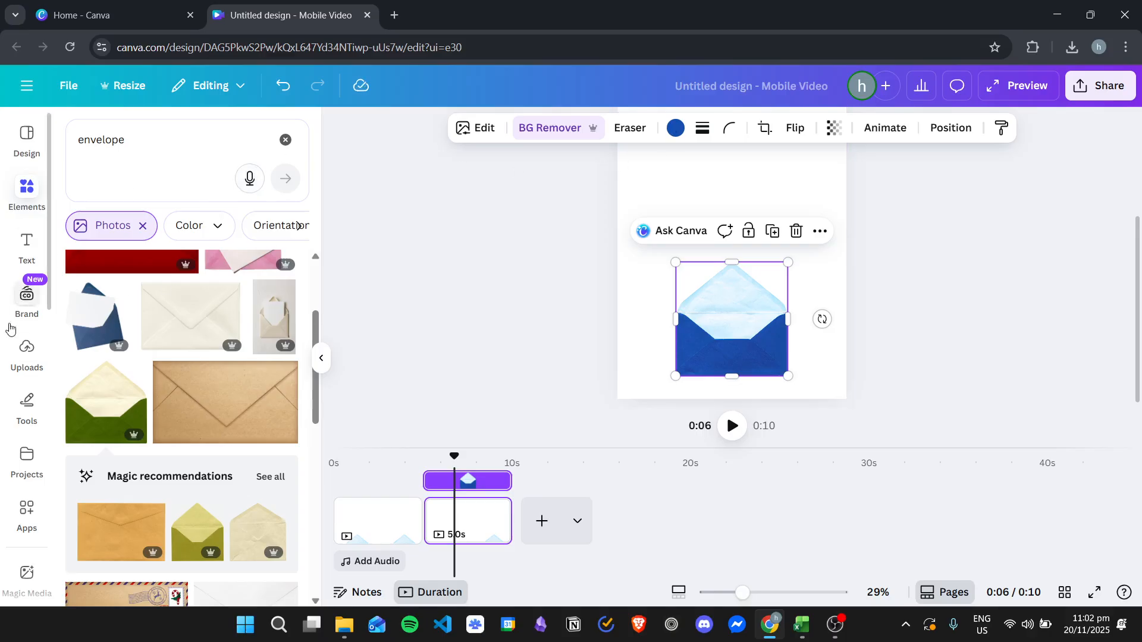
{"action": "left_click", "coordinate": [464, 129]}
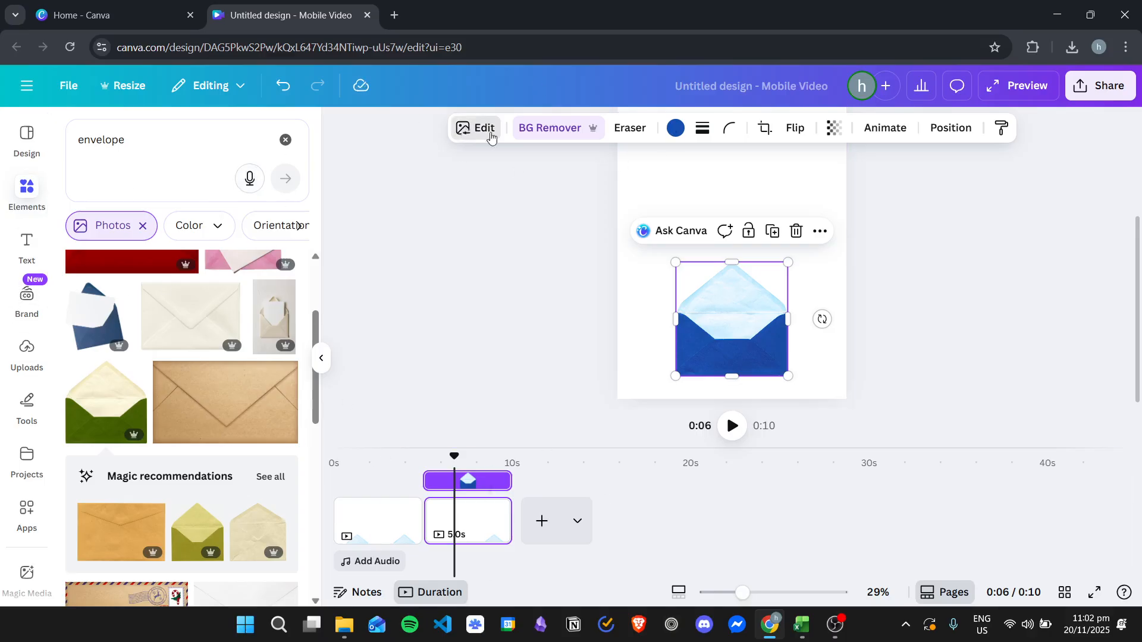
{"action": "left_click", "coordinate": [99, 366]}
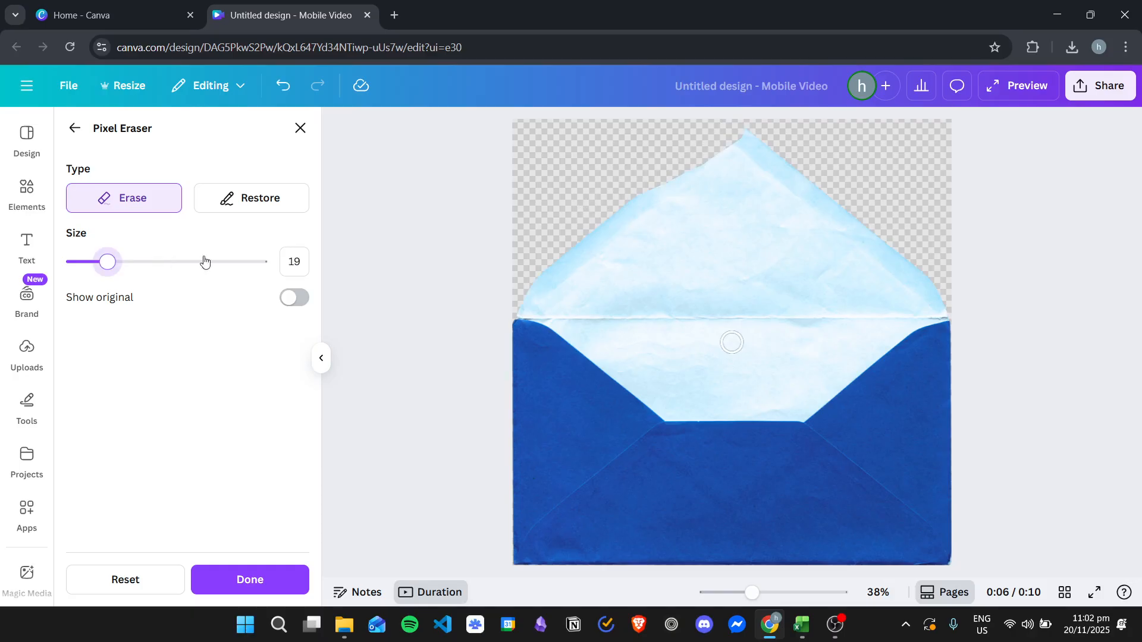
{"action": "left_click_drag", "start_coordinate": [109, 262], "coordinate": [260, 262]}
{"action": "mouse_move", "coordinate": [738, 172]}
{"action": "left_mouse_down"}
{"action": "mouse_move", "coordinate": [701, 237]}
{"action": "mouse_move", "coordinate": [625, 236]}
{"action": "mouse_move", "coordinate": [553, 257]}
{"action": "mouse_move", "coordinate": [922, 261]}
{"action": "mouse_move", "coordinate": [791, 198]}
{"action": "mouse_move", "coordinate": [728, 231]}
{"action": "mouse_move", "coordinate": [538, 264]}
{"action": "left_mouse_up"}
Step: Erase the envelope's light inner lining, using brush size 21 along the pocket's rim and 68 for the rest, and apply the erasing
{"action": "mouse_move", "coordinate": [260, 262]}
{"action": "left_mouse_down"}
{"action": "mouse_move", "coordinate": [102, 262]}
{"action": "mouse_move", "coordinate": [110, 266]}
{"action": "left_mouse_up"}
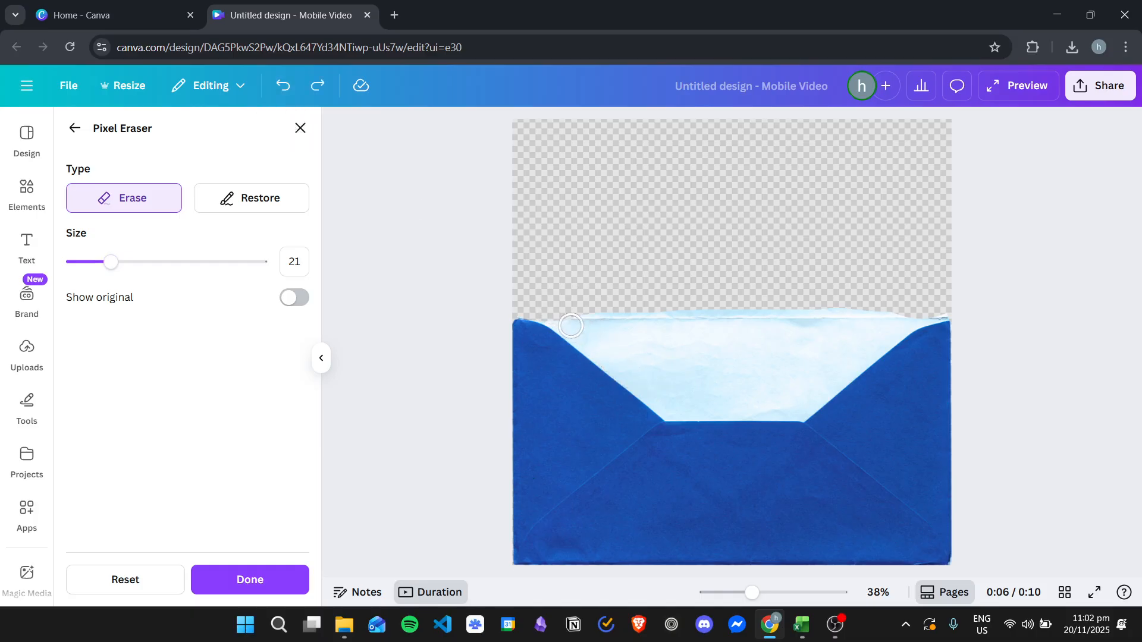
{"action": "left_click_drag", "start_coordinate": [559, 316], "coordinate": [646, 375]}
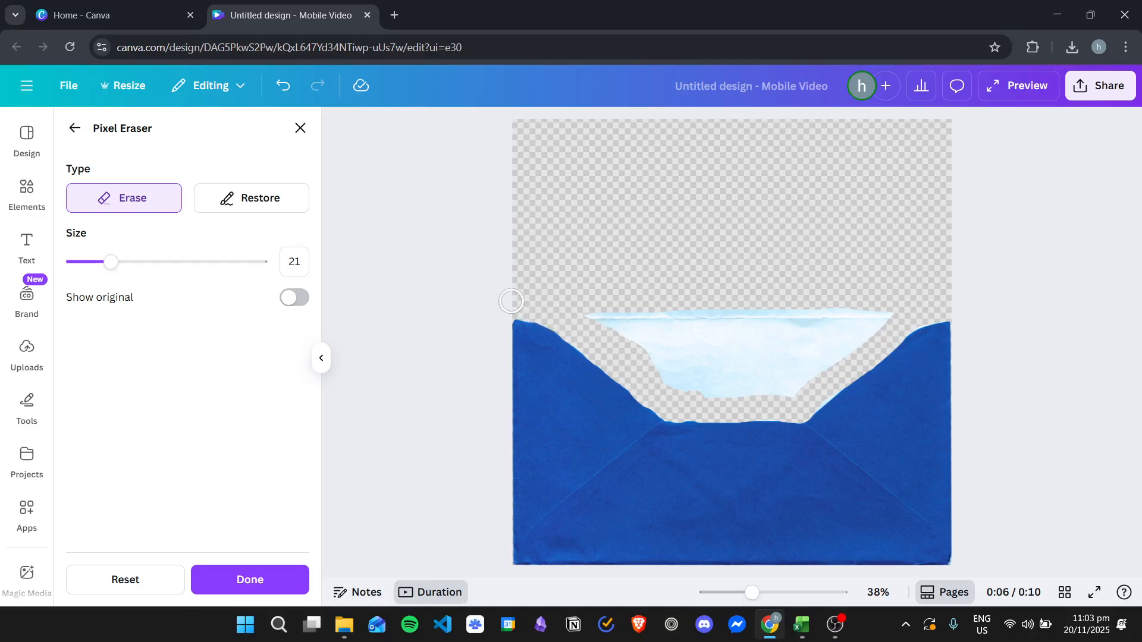
{"action": "left_click_drag", "start_coordinate": [187, 263], "coordinate": [200, 262]}
{"action": "mouse_move", "coordinate": [595, 267]}
{"action": "left_mouse_down"}
{"action": "mouse_move", "coordinate": [594, 307]}
{"action": "mouse_move", "coordinate": [660, 327]}
{"action": "mouse_move", "coordinate": [711, 367]}
{"action": "mouse_move", "coordinate": [787, 359]}
{"action": "mouse_move", "coordinate": [866, 310]}
{"action": "mouse_move", "coordinate": [708, 309]}
{"action": "left_mouse_up"}
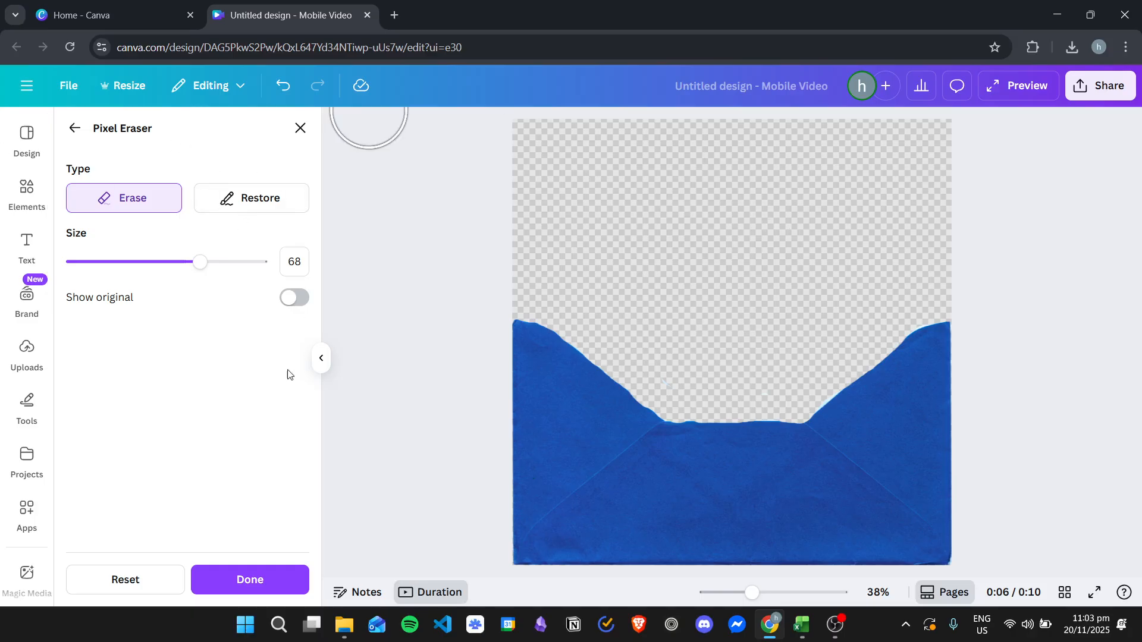
{"action": "left_click", "coordinate": [250, 578]}
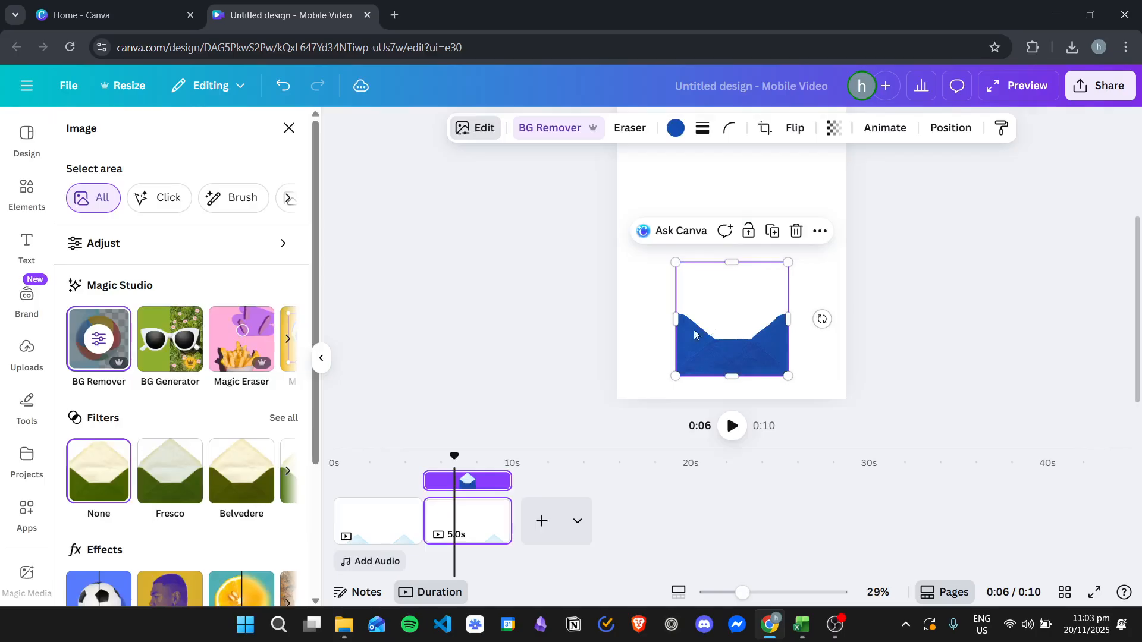
Step: Paste the front pocket from the second page onto the first page and place it above the open envelope
{"action": "left_click", "coordinate": [736, 348]}
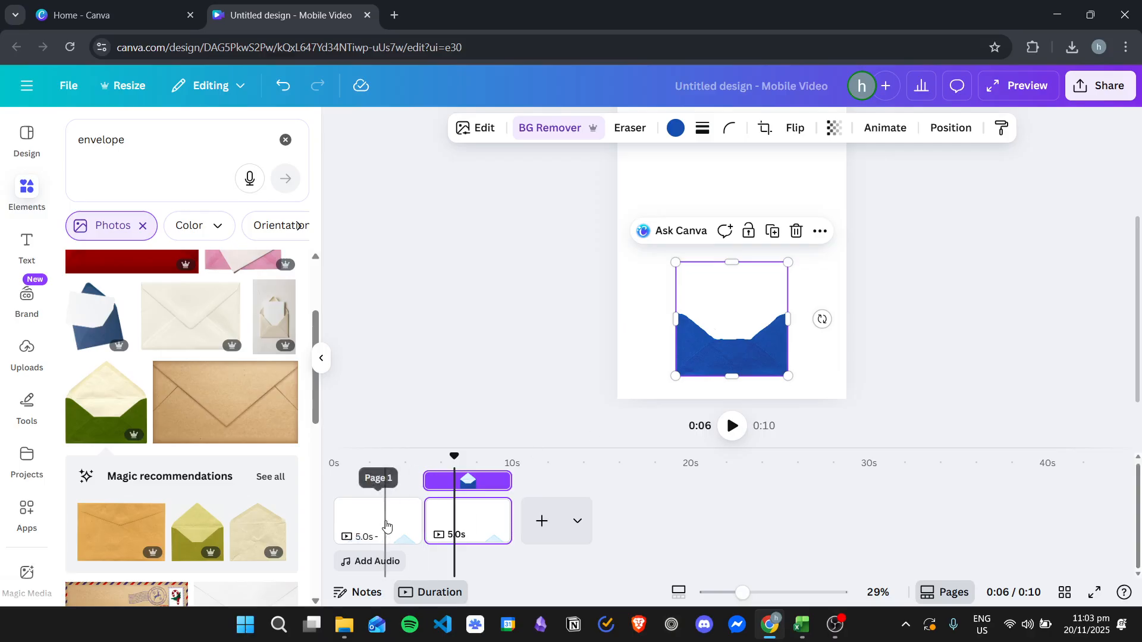
{"action": "left_click", "coordinate": [387, 511]}
{"action": "scroll", "coordinate": [738, 232], "scroll_direction": "up", "scroll_amount": 3}
{"action": "scroll", "coordinate": [757, 271], "scroll_direction": "down", "scroll_amount": 1}
{"action": "left_click", "coordinate": [752, 248]}
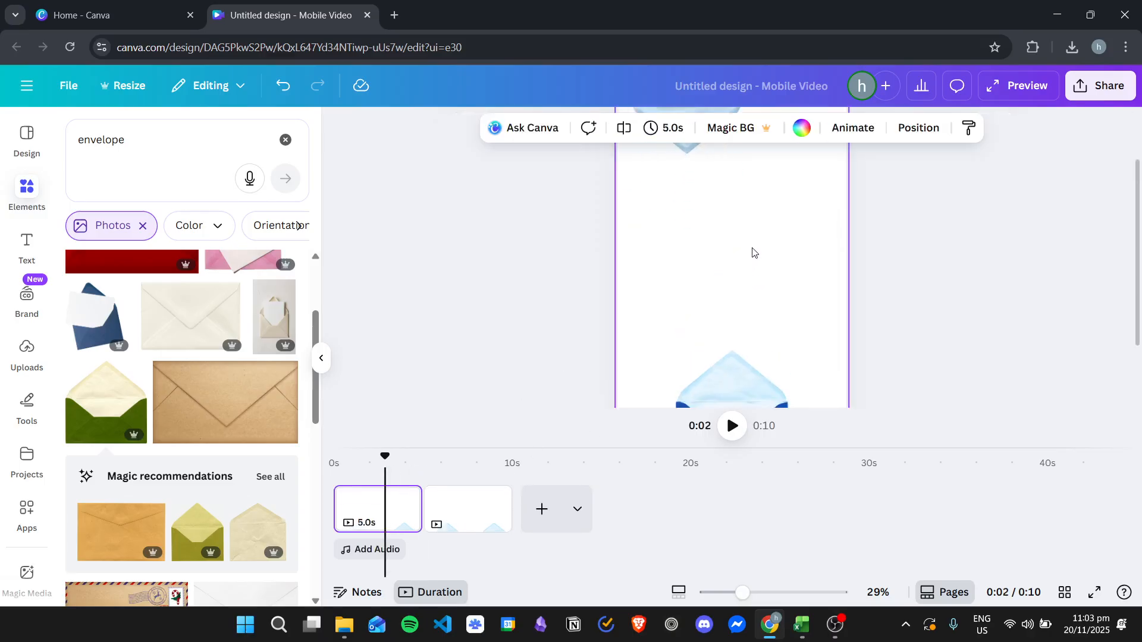
{"action": "key", "text": "ctrl+v"}
{"action": "scroll", "coordinate": [731, 242], "scroll_direction": "down", "scroll_amount": 1}
{"action": "left_click_drag", "start_coordinate": [739, 357], "coordinate": [739, 242]}
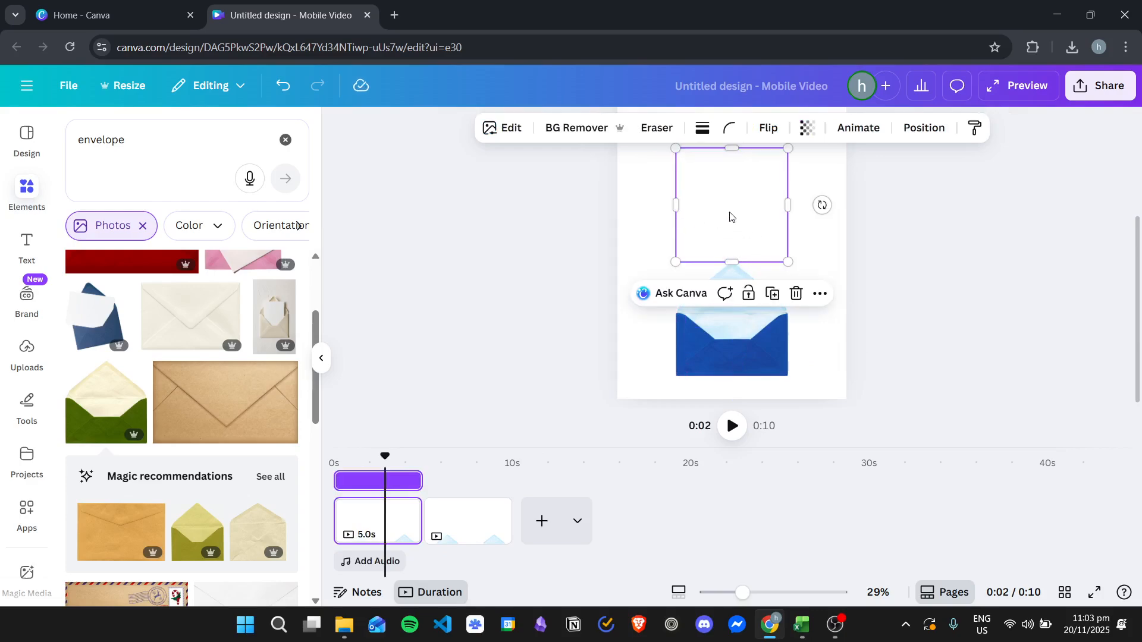
{"action": "scroll", "coordinate": [797, 249], "scroll_direction": "up", "scroll_amount": 3}
{"action": "scroll", "coordinate": [737, 305], "scroll_direction": "down", "scroll_amount": 1}
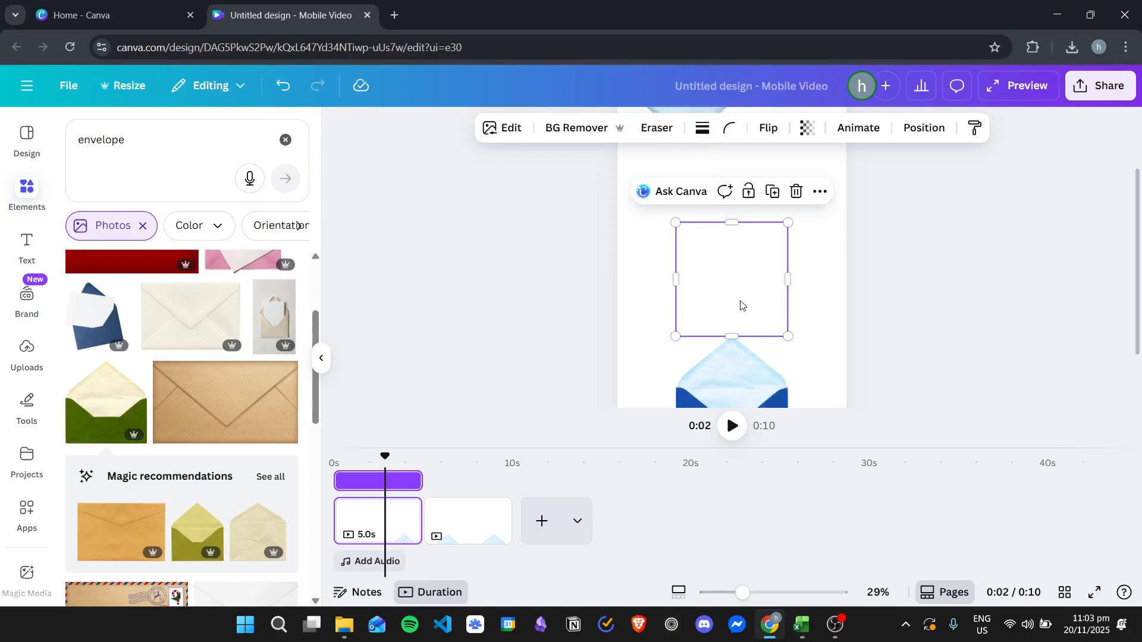
{"action": "mouse_move", "coordinate": [739, 314]}
{"action": "left_mouse_down"}
{"action": "mouse_move", "coordinate": [714, 270]}
{"action": "mouse_move", "coordinate": [731, 305]}
{"action": "left_mouse_up"}
{"action": "scroll", "coordinate": [819, 338], "scroll_direction": "up", "scroll_amount": 1}
{"action": "scroll", "coordinate": [826, 285], "scroll_direction": "down", "scroll_amount": 2}
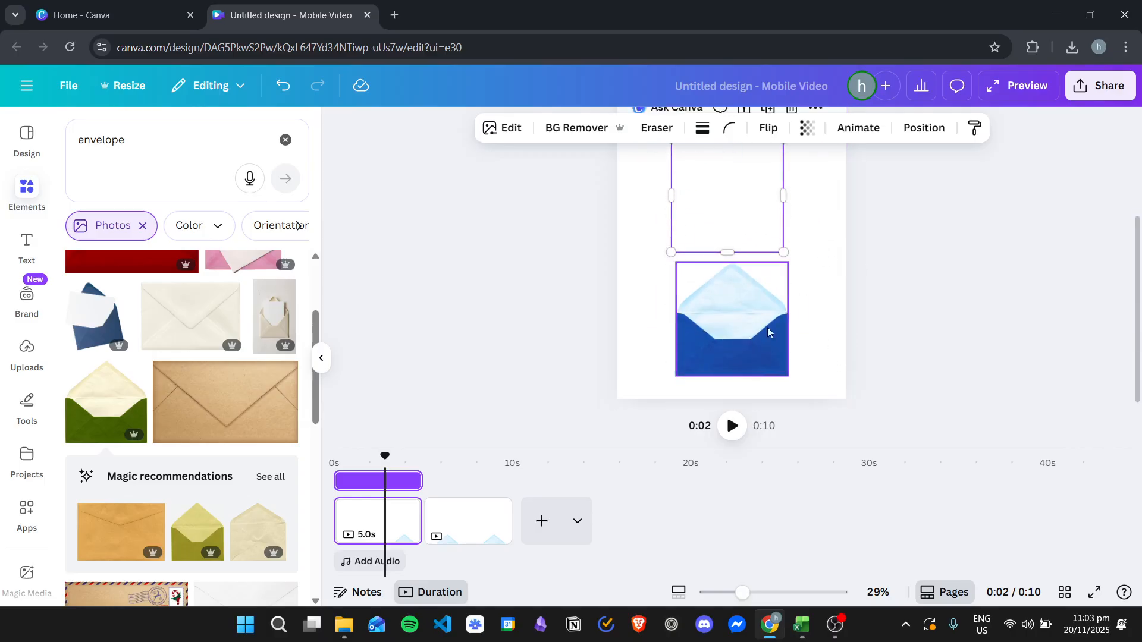
{"action": "scroll", "coordinate": [661, 327], "scroll_direction": "up", "scroll_amount": 2}
Step: Place the pasted pocket over the blue front of the open envelope on the first page
{"action": "left_click", "coordinate": [467, 520]}
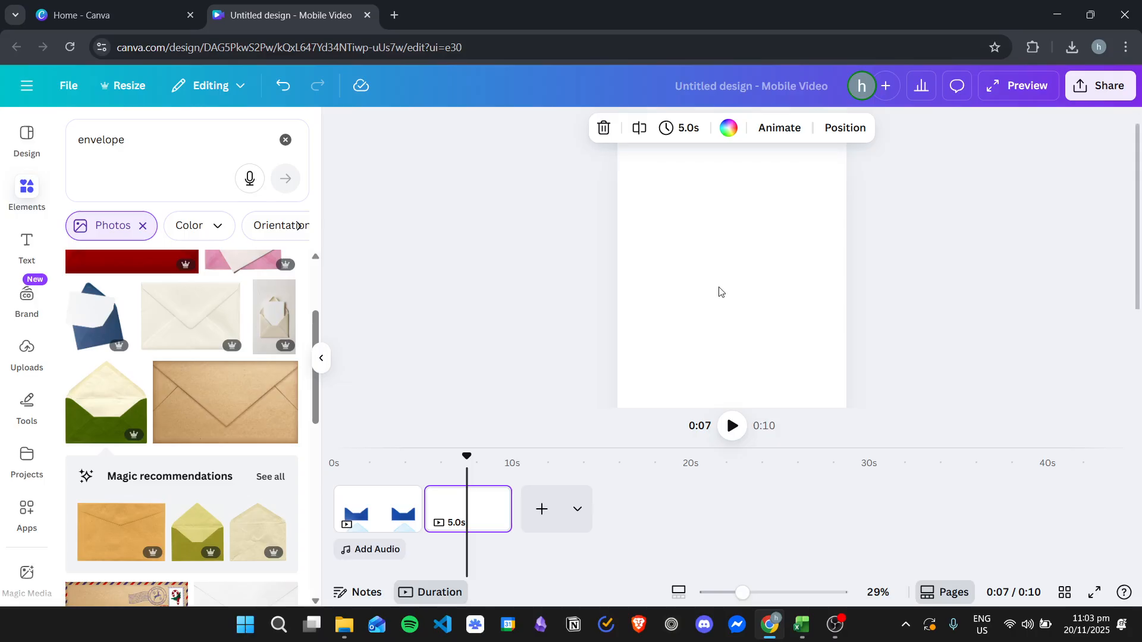
{"action": "left_click", "coordinate": [381, 505]}
{"action": "left_click", "coordinate": [731, 236]}
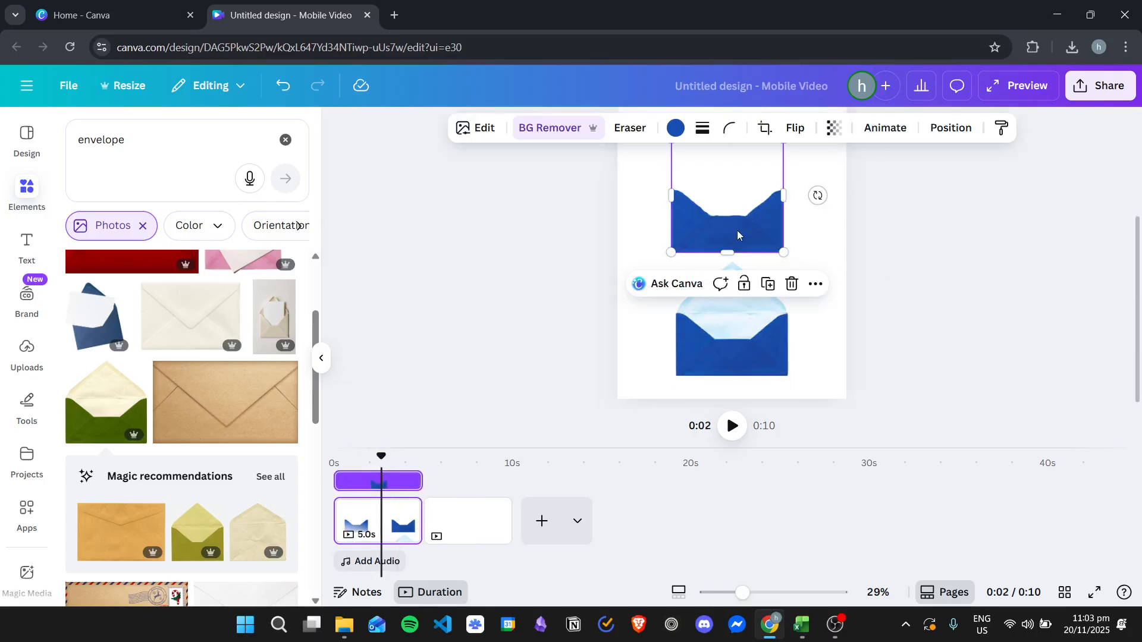
{"action": "left_click_drag", "start_coordinate": [728, 248], "coordinate": [734, 365]}
{"action": "left_click", "coordinate": [952, 257]}
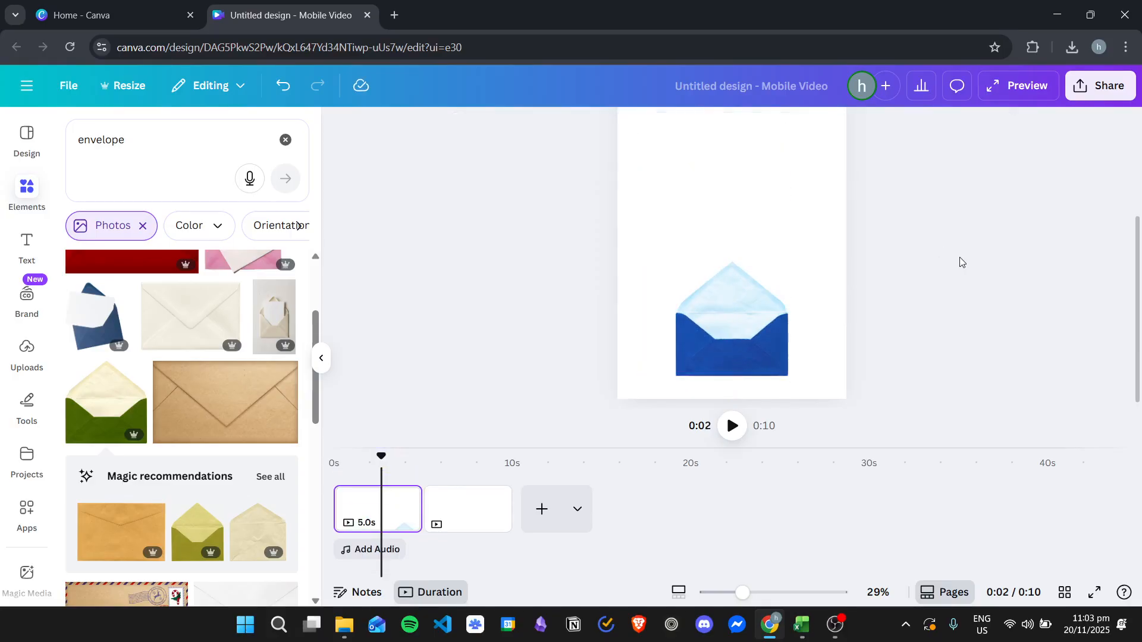
Step: Bring the flipped flap down closer to the envelope and move the pocket aside to uncover the open envelope
{"action": "scroll", "coordinate": [675, 172], "scroll_direction": "up", "scroll_amount": 2}
{"action": "left_click_drag", "start_coordinate": [686, 136], "coordinate": [711, 264]}
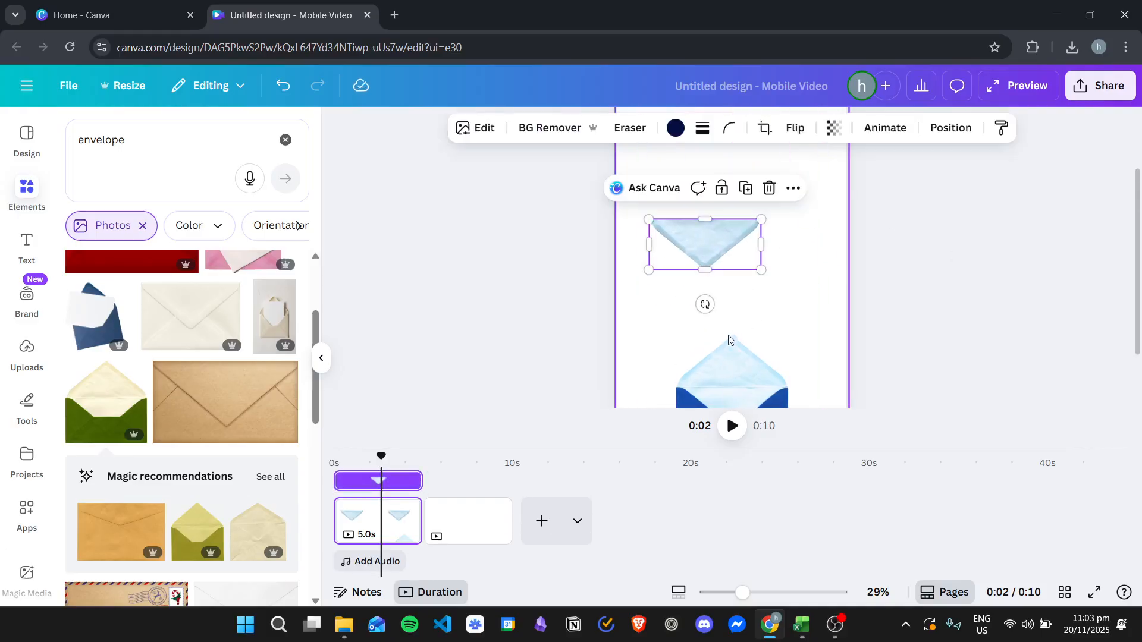
{"action": "scroll", "coordinate": [776, 292], "scroll_direction": "down", "scroll_amount": 2}
{"action": "left_click", "coordinate": [725, 274]}
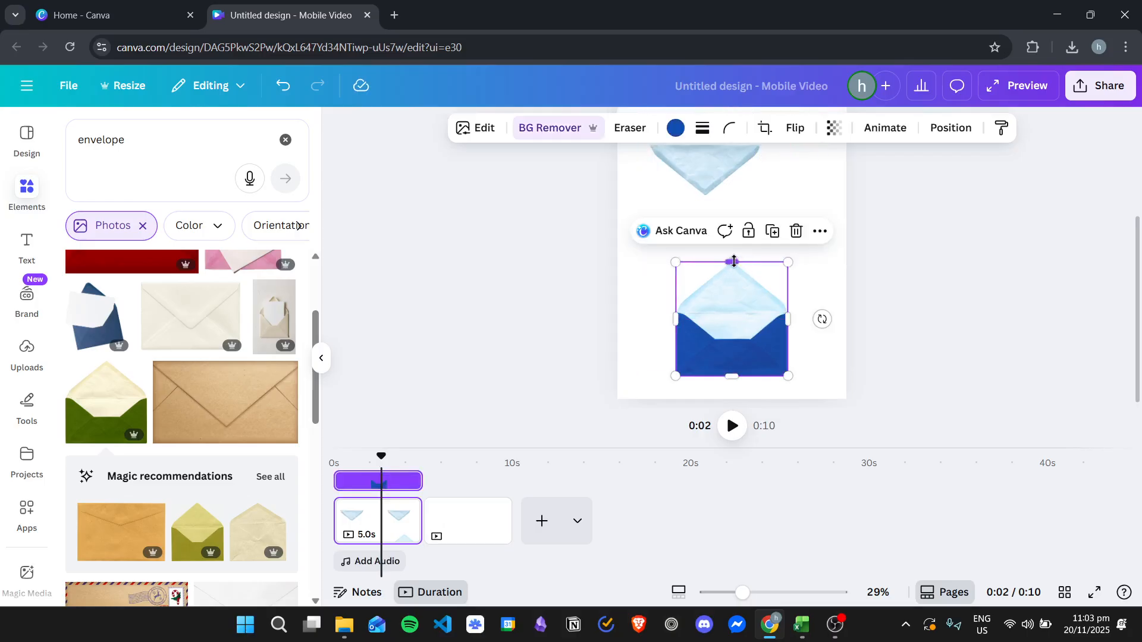
{"action": "left_click_drag", "start_coordinate": [732, 289], "coordinate": [733, 289]}
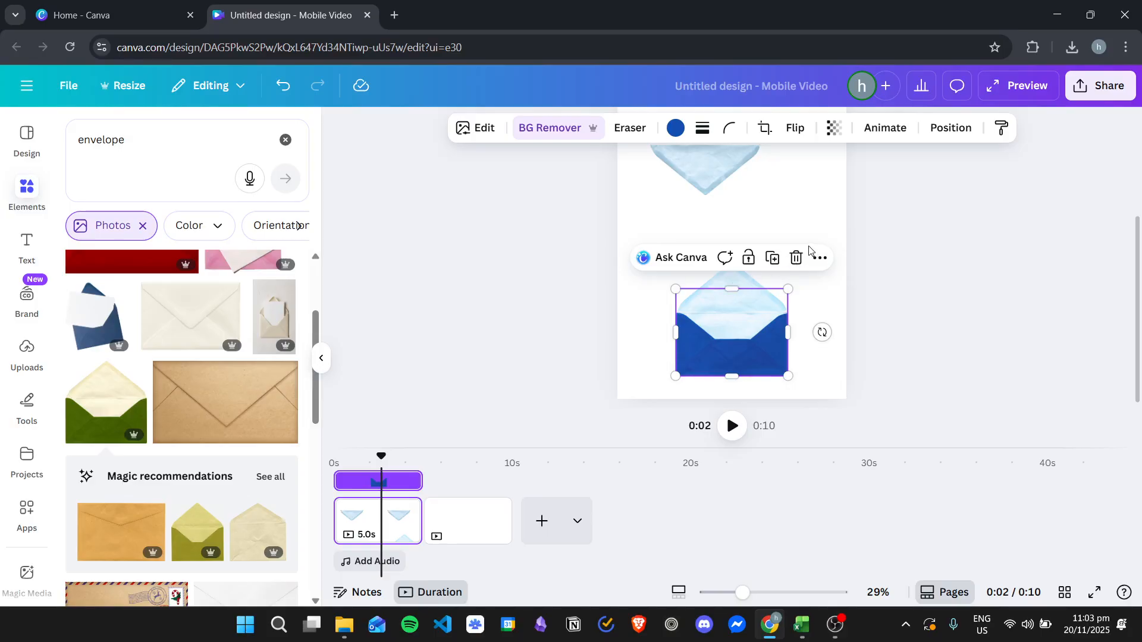
{"action": "left_click", "coordinate": [773, 258]}
{"action": "left_click_drag", "start_coordinate": [772, 262], "coordinate": [765, 206]}
Step: Crop the raised flap off the top of the open envelope, leaving it about 528 wide and 299 high
{"action": "left_click", "coordinate": [740, 310]}
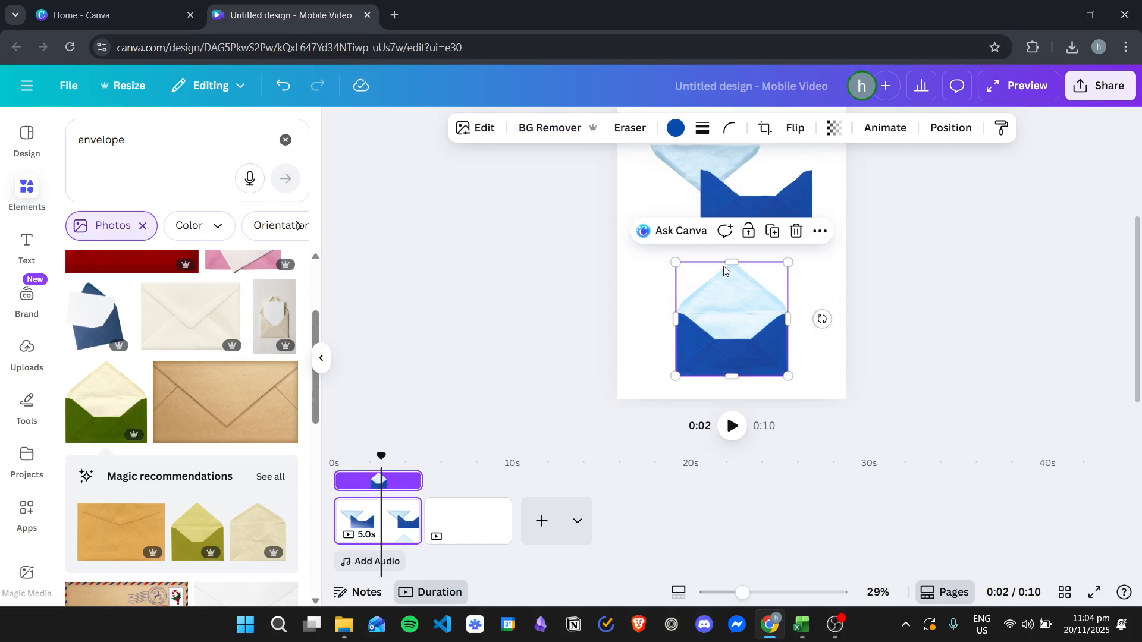
{"action": "left_click_drag", "start_coordinate": [731, 267], "coordinate": [751, 317]}
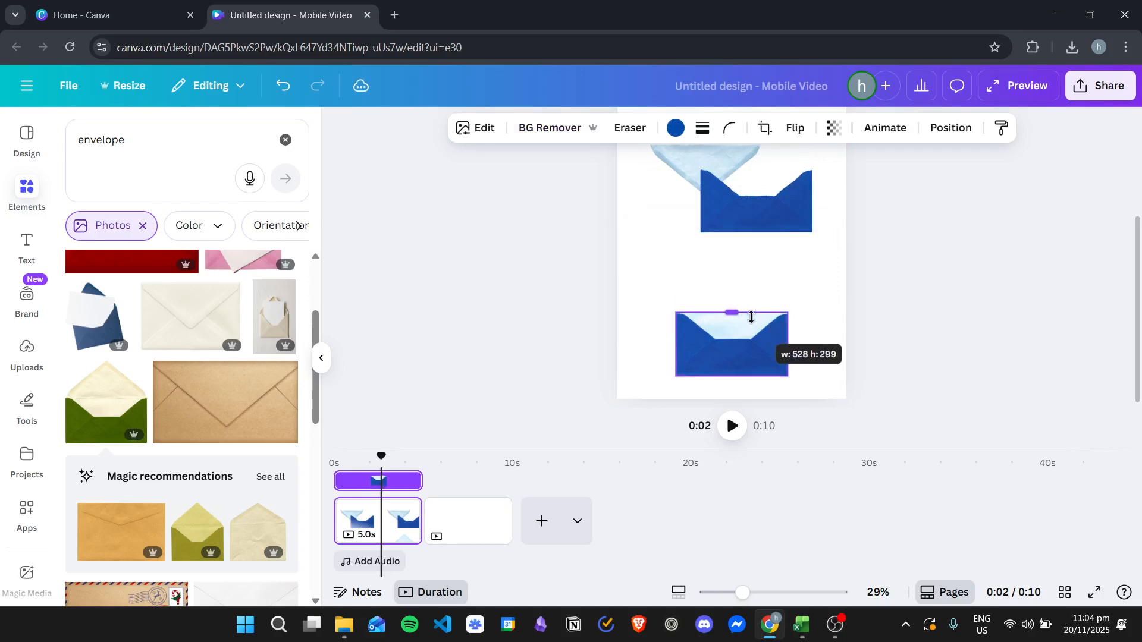
{"action": "left_click", "coordinate": [818, 263]}
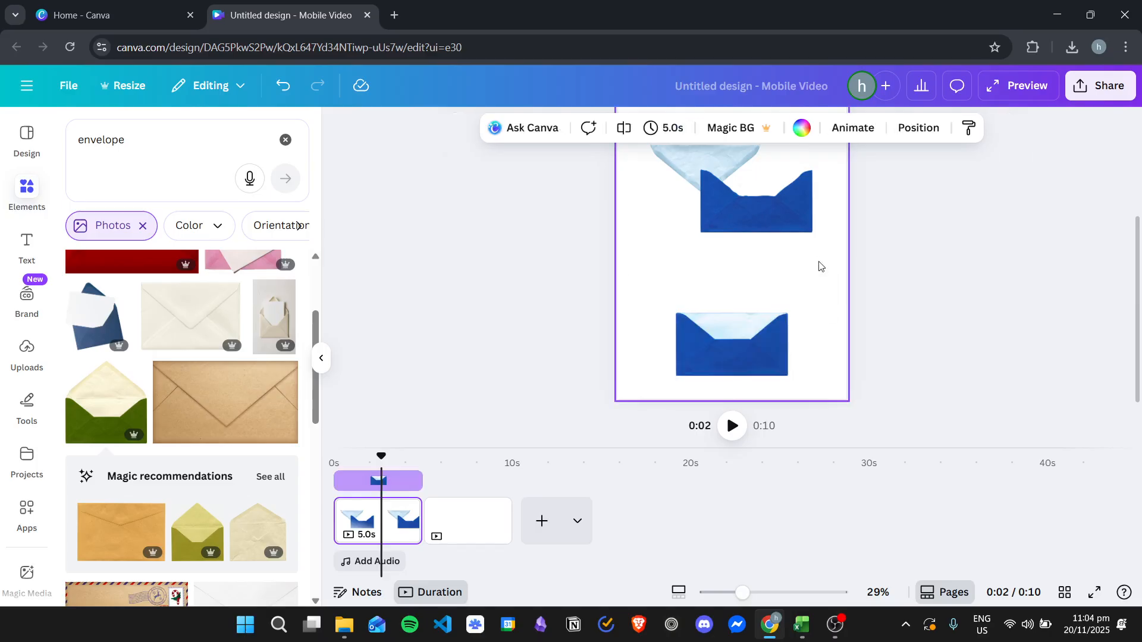
Step: Fit the pocket over the front of the cropped envelope and align the flipped flap with the envelope's upper edge
{"action": "left_click", "coordinate": [782, 372]}
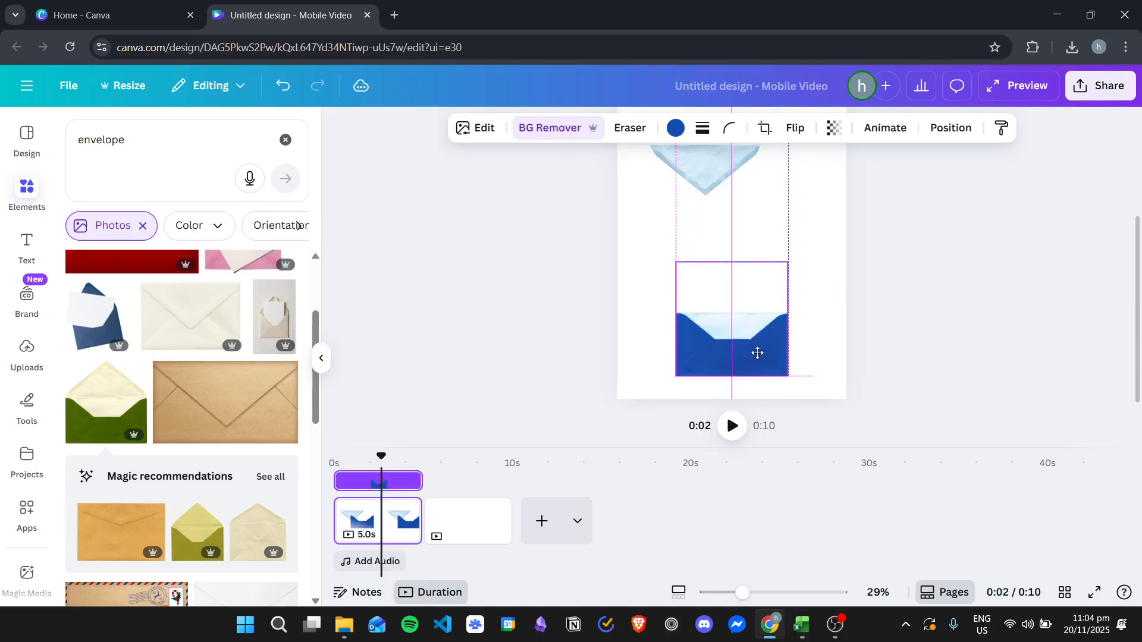
{"action": "left_click", "coordinate": [777, 234]}
{"action": "left_click_drag", "start_coordinate": [707, 176], "coordinate": [734, 344]}
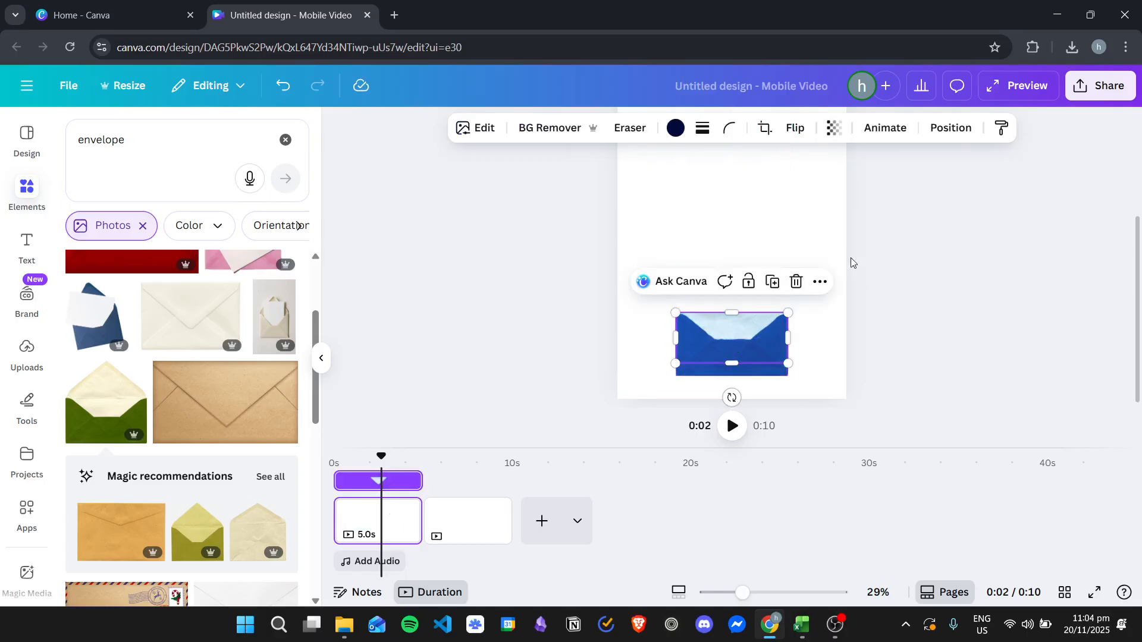
Step: Move the flipped flap to the front of the layer order, above the pocket
{"action": "left_click", "coordinate": [951, 130]}
{"action": "left_click", "coordinate": [249, 173]}
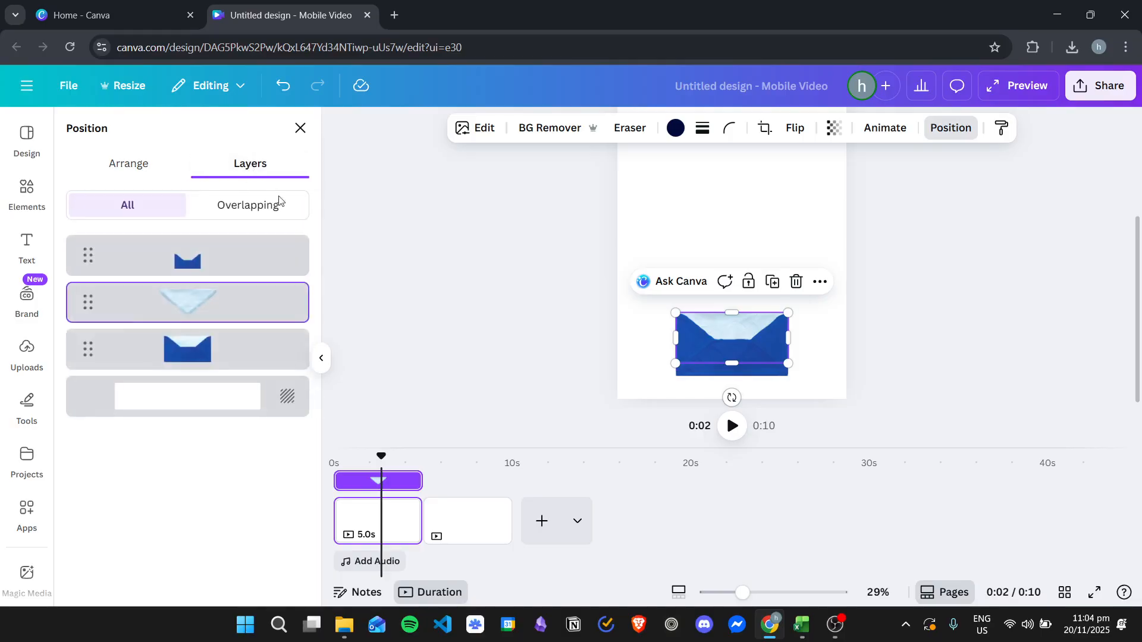
{"action": "left_click_drag", "start_coordinate": [187, 298], "coordinate": [187, 247]}
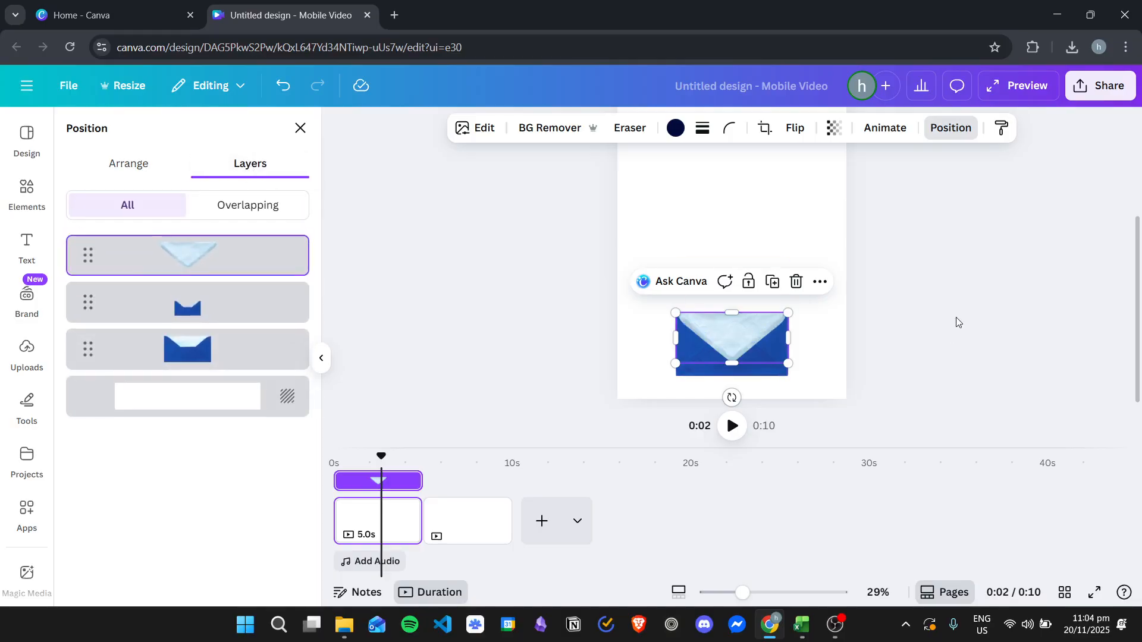
{"action": "left_click", "coordinate": [973, 308]}
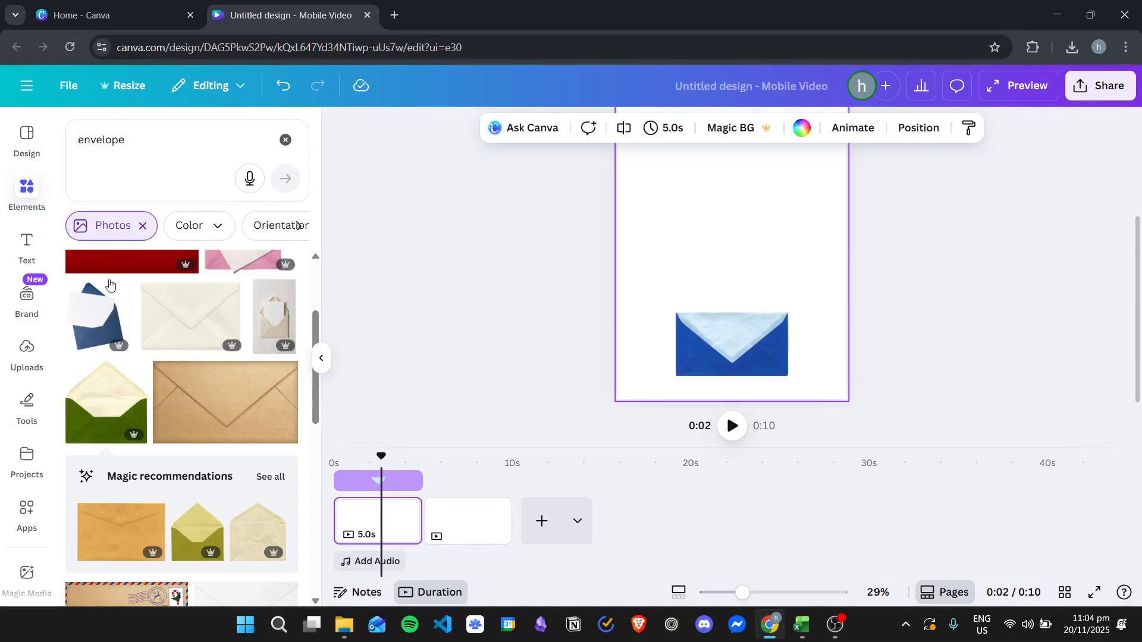
Step: Remove the Photos filter, search the elements for "wedding" and browse all the graphics results
{"action": "left_click", "coordinate": [36, 189]}
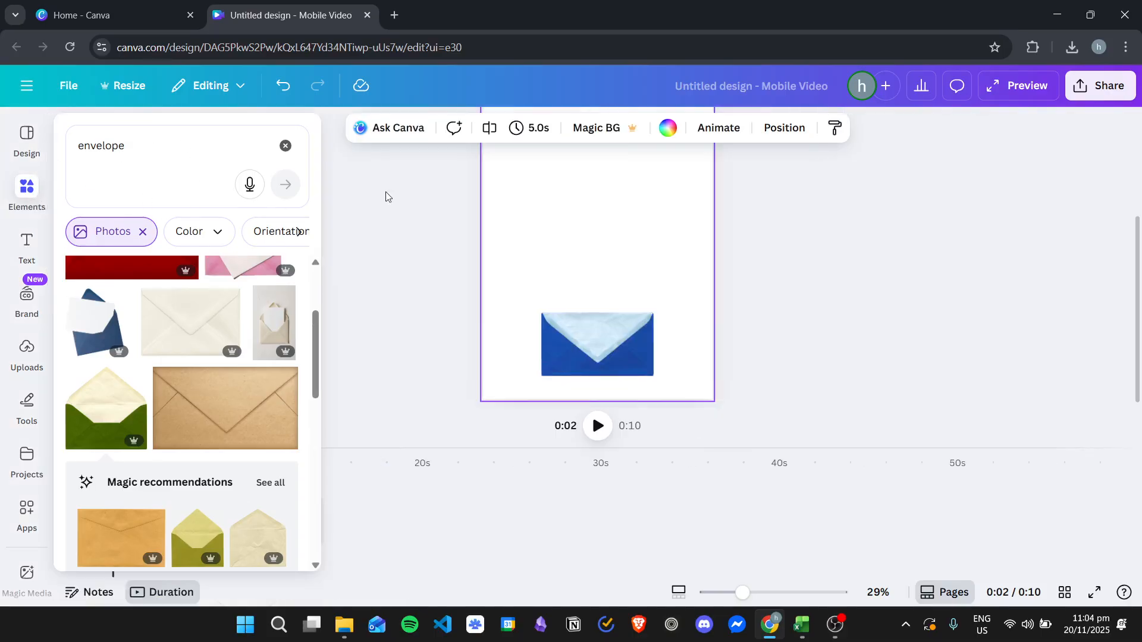
{"action": "left_click", "coordinate": [30, 189]}
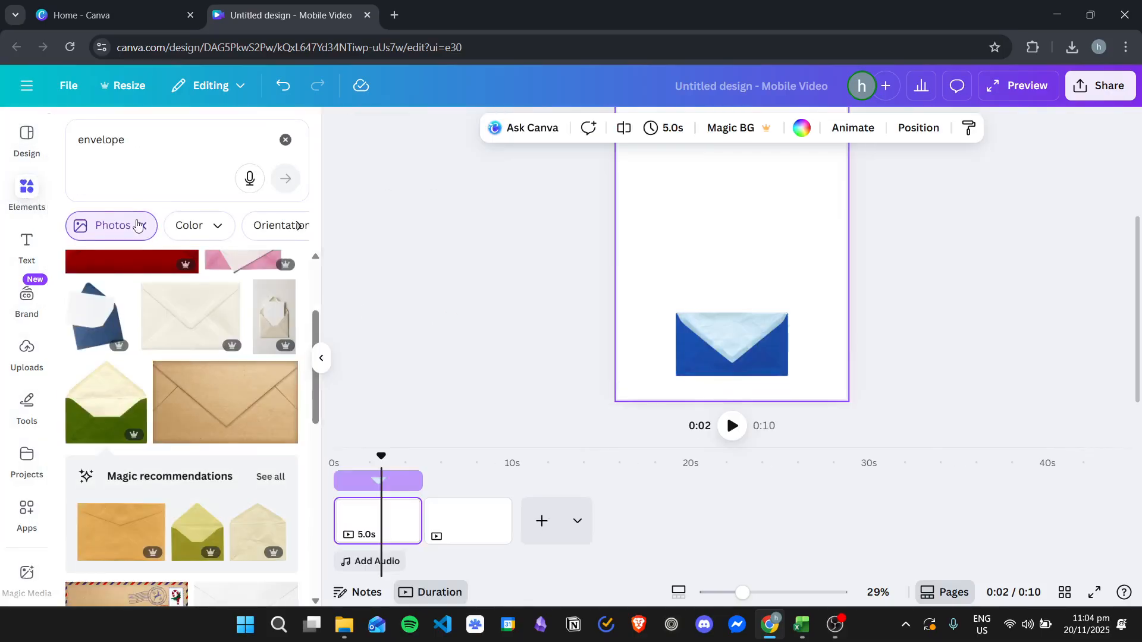
{"action": "left_click", "coordinate": [143, 231]}
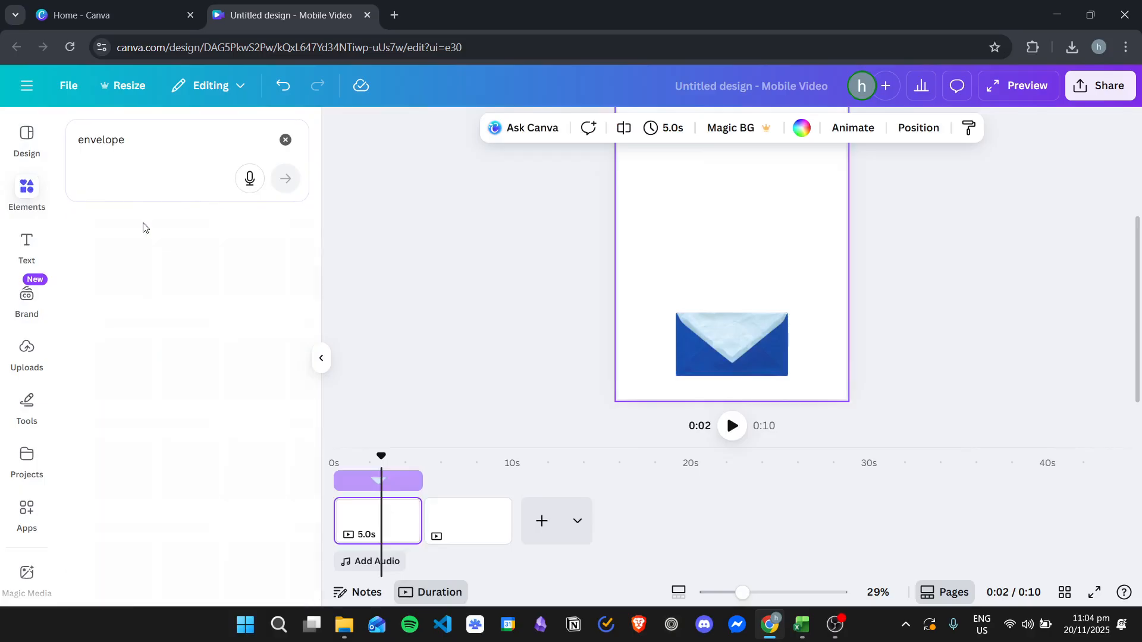
{"action": "left_click", "coordinate": [135, 146]}
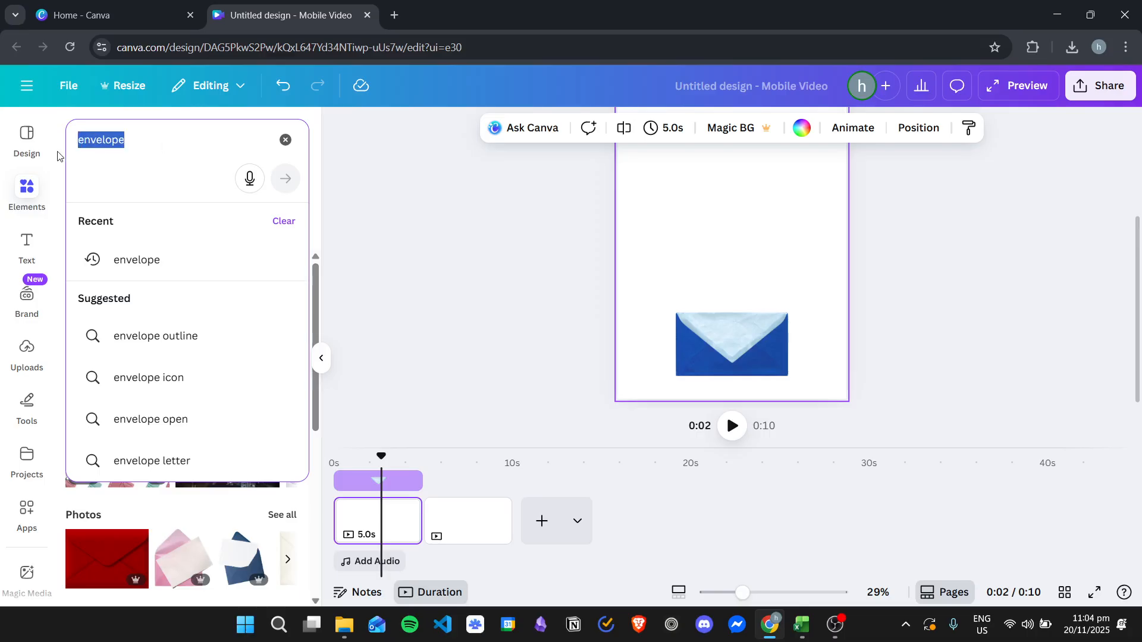
{"action": "type", "text": "weddi"}
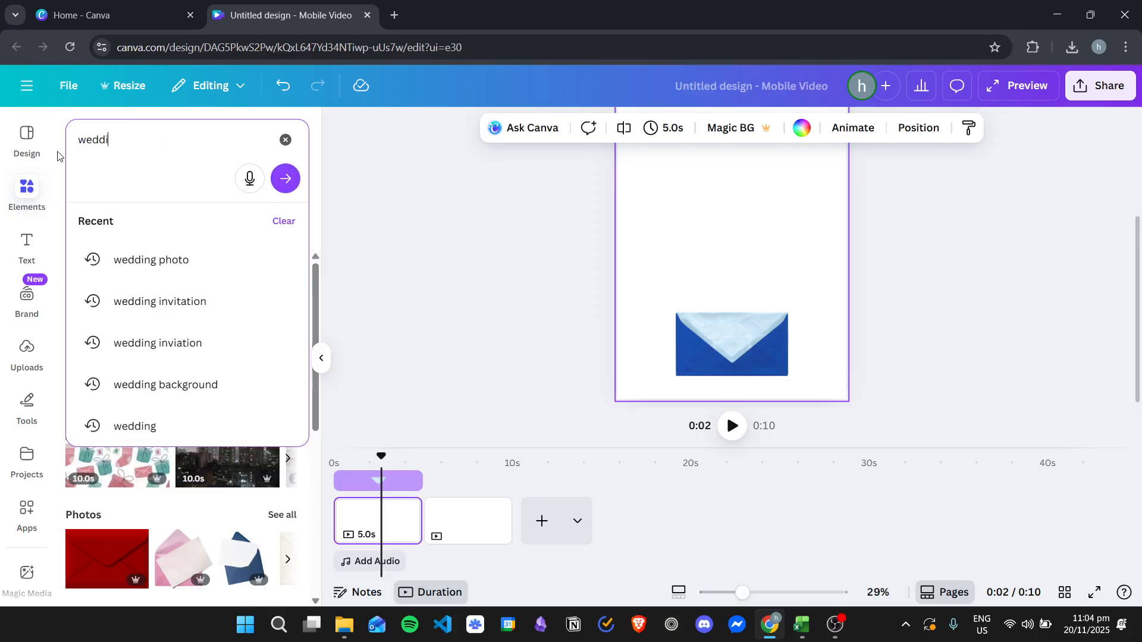
{"action": "key", "text": "Return"}
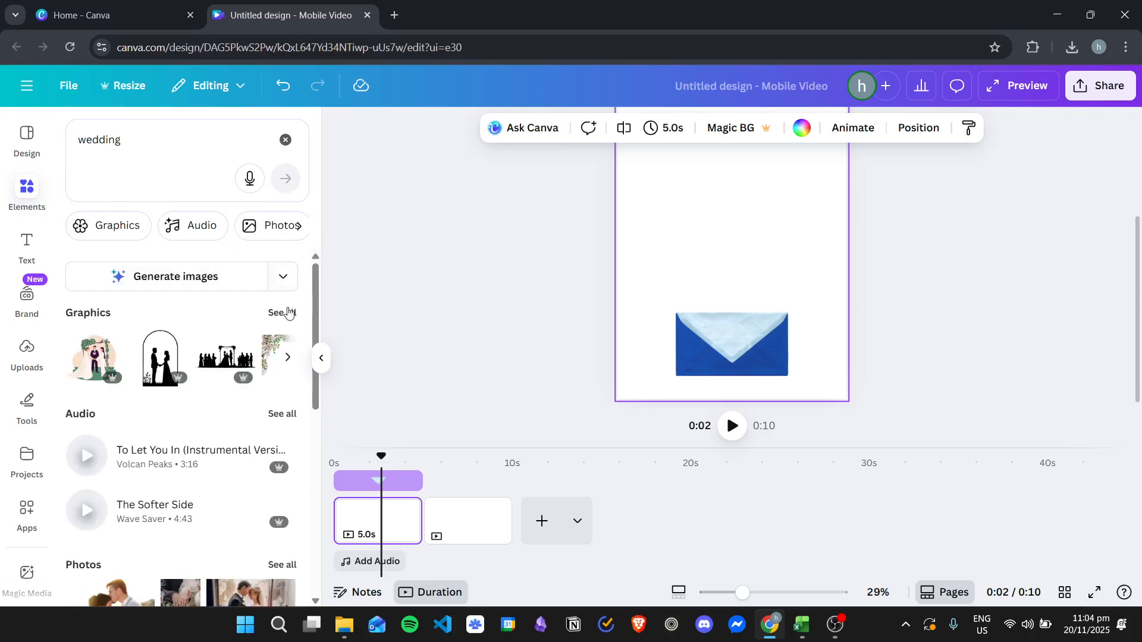
{"action": "left_click", "coordinate": [286, 307]}
{"action": "scroll", "coordinate": [219, 427], "scroll_direction": "down", "scroll_amount": 4}
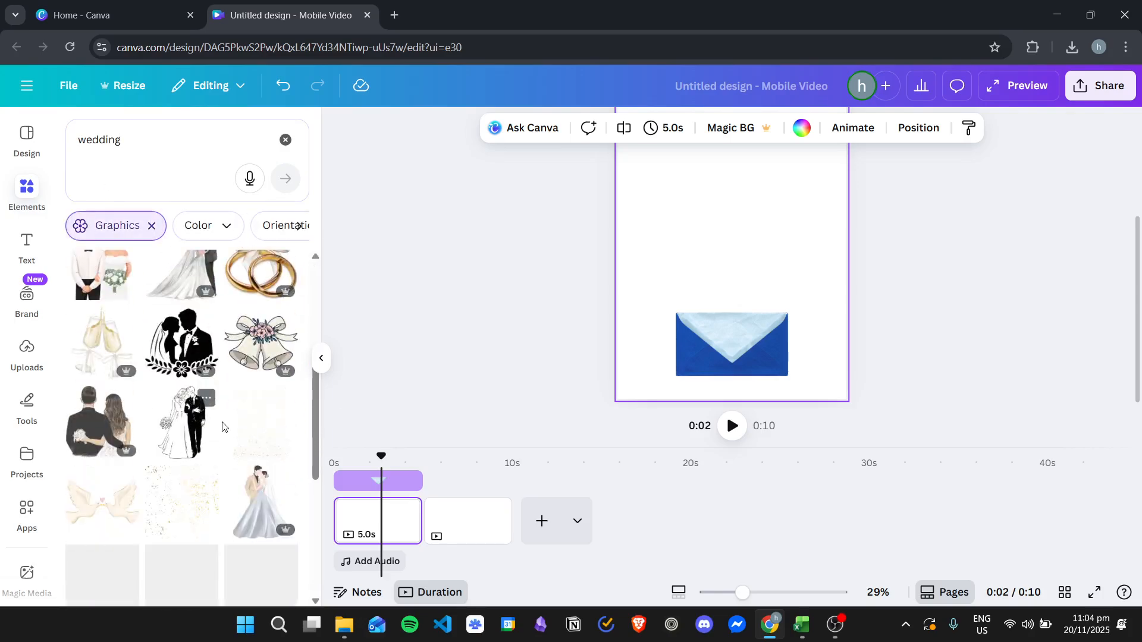
Step: Search the graphics for "wedding name" and add the circular A & K monogram to the page
{"action": "left_click", "coordinate": [155, 143]}
{"action": "type", "text": "name"}
{"action": "key", "text": "Return"}
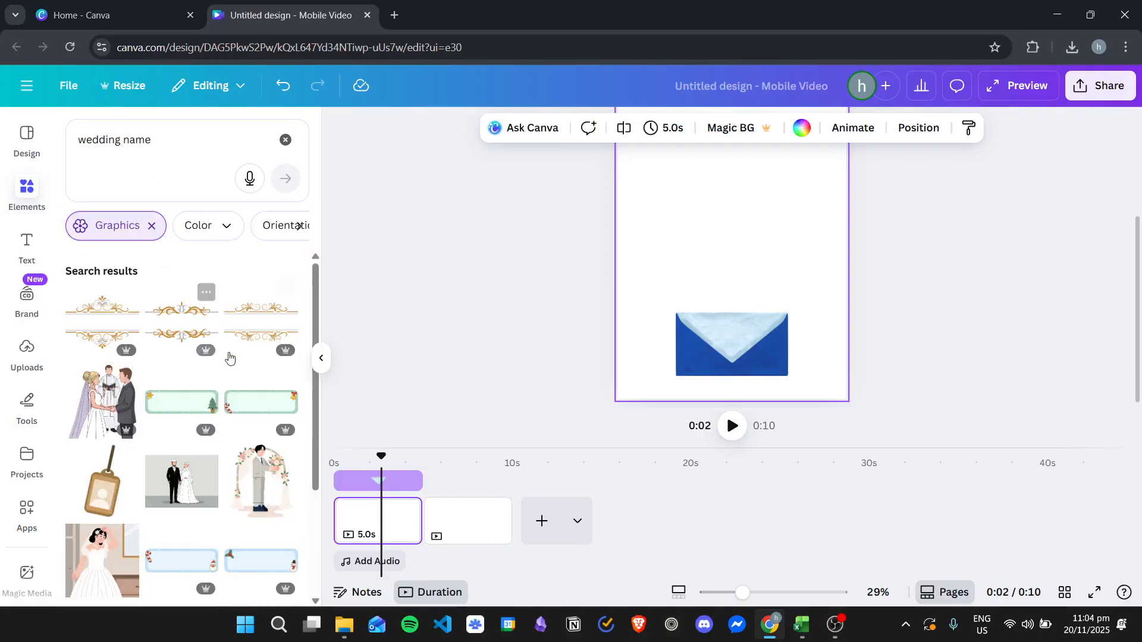
{"action": "scroll", "coordinate": [228, 354], "scroll_direction": "down", "scroll_amount": 8}
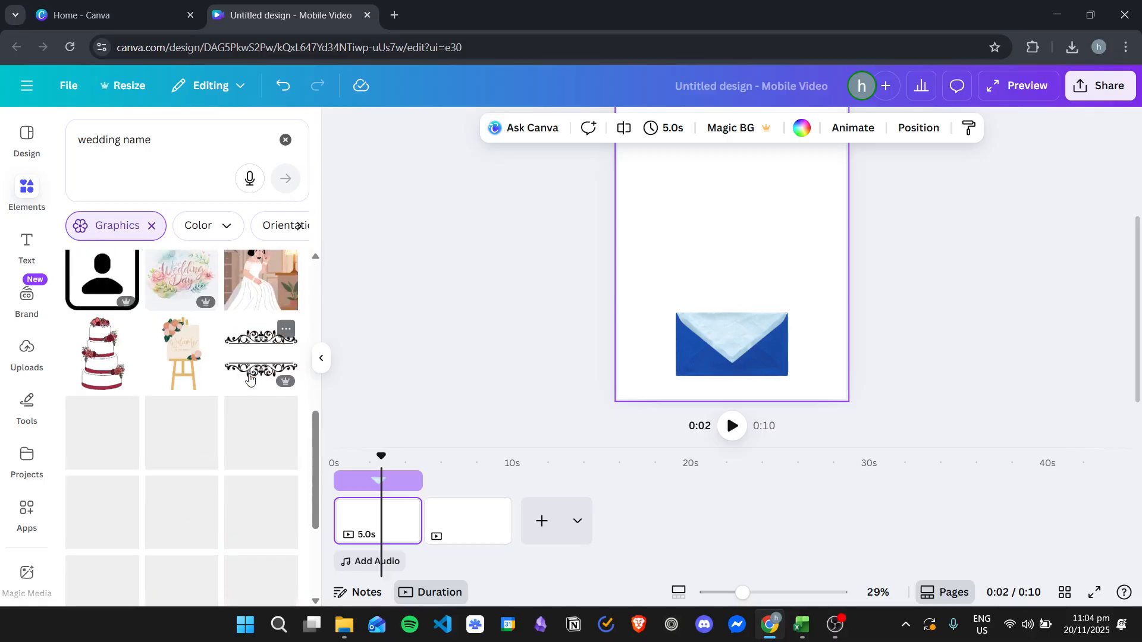
{"action": "scroll", "coordinate": [253, 383], "scroll_direction": "down", "scroll_amount": 1}
{"action": "scroll", "coordinate": [264, 399], "scroll_direction": "down", "scroll_amount": 2}
{"action": "scroll", "coordinate": [265, 402], "scroll_direction": "down", "scroll_amount": 3}
{"action": "scroll", "coordinate": [249, 416], "scroll_direction": "up", "scroll_amount": 2}
{"action": "left_click", "coordinate": [182, 374]}
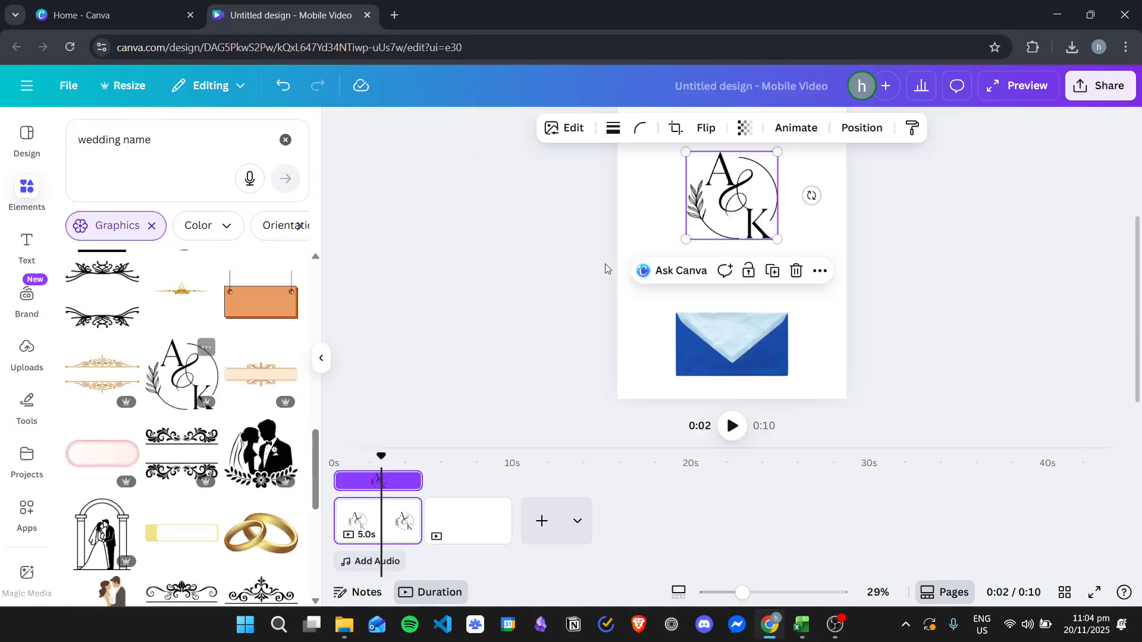
Step: Shrink the A & K monogram and center it on the envelope's closed flap
{"action": "left_click_drag", "start_coordinate": [731, 196], "coordinate": [731, 229]}
{"action": "left_click_drag", "start_coordinate": [776, 184], "coordinate": [733, 335]}
{"action": "left_click", "coordinate": [1024, 284]}
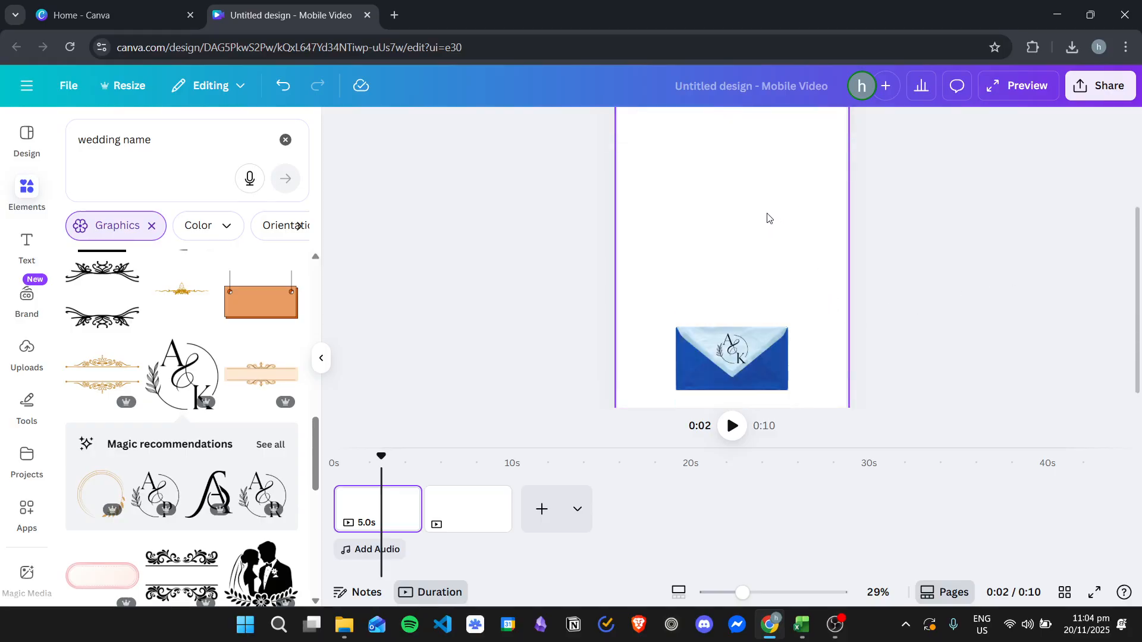
Step: Search the graphics for "wedding background" and add the beige background with pale pink floral branches to the page
{"action": "left_click", "coordinate": [178, 158]}
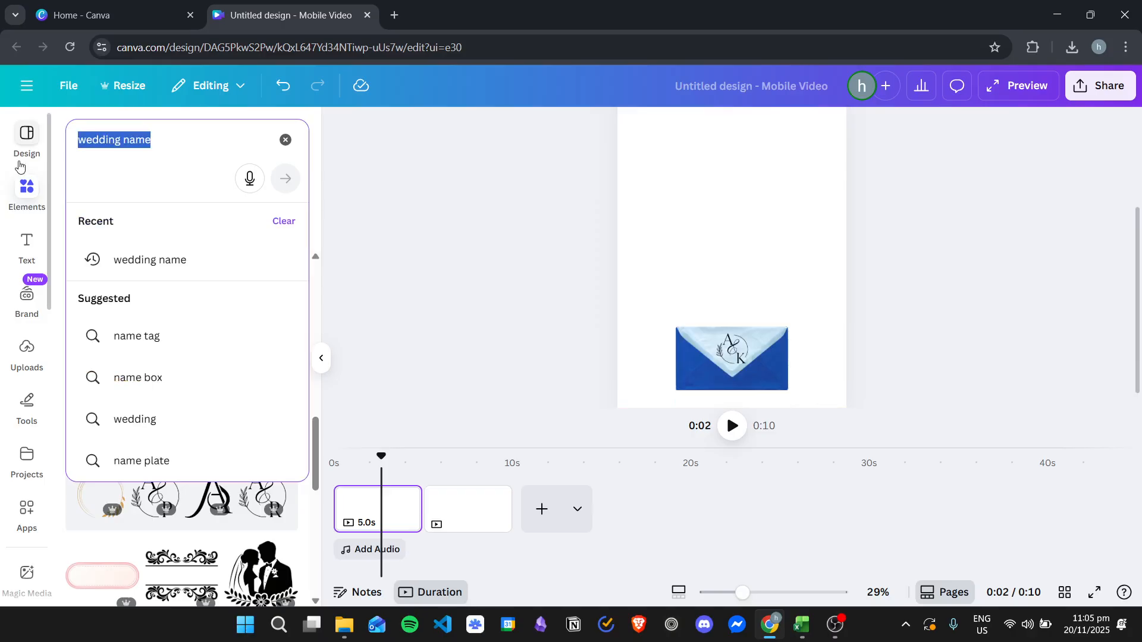
{"action": "type", "text": "wedding "}
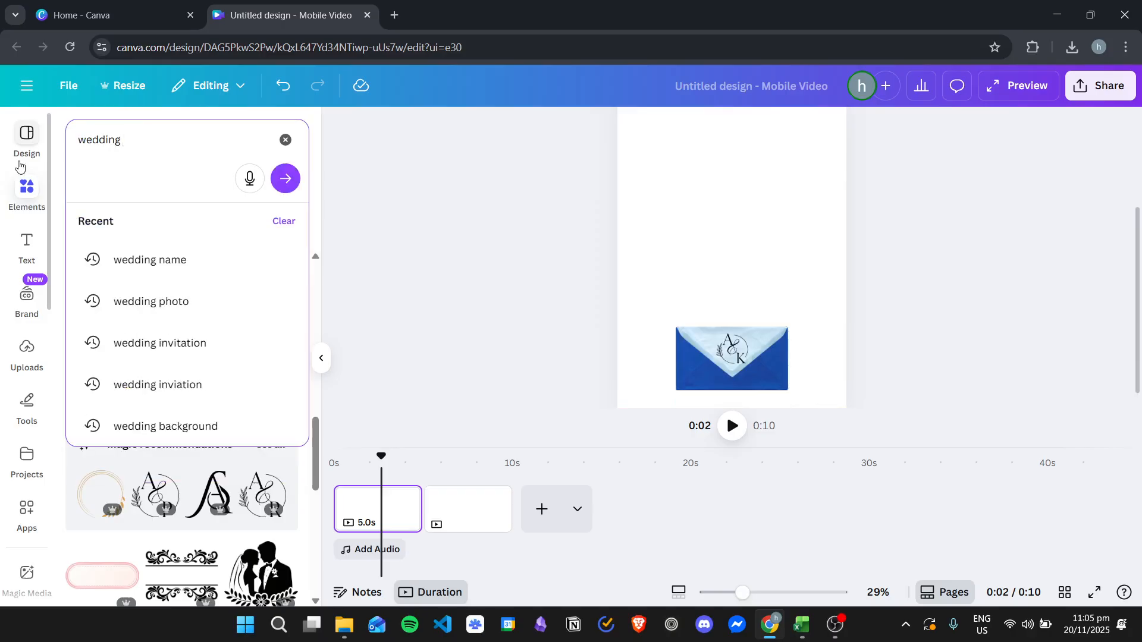
{"action": "type", "text": "background"}
{"action": "key", "text": "Return"}
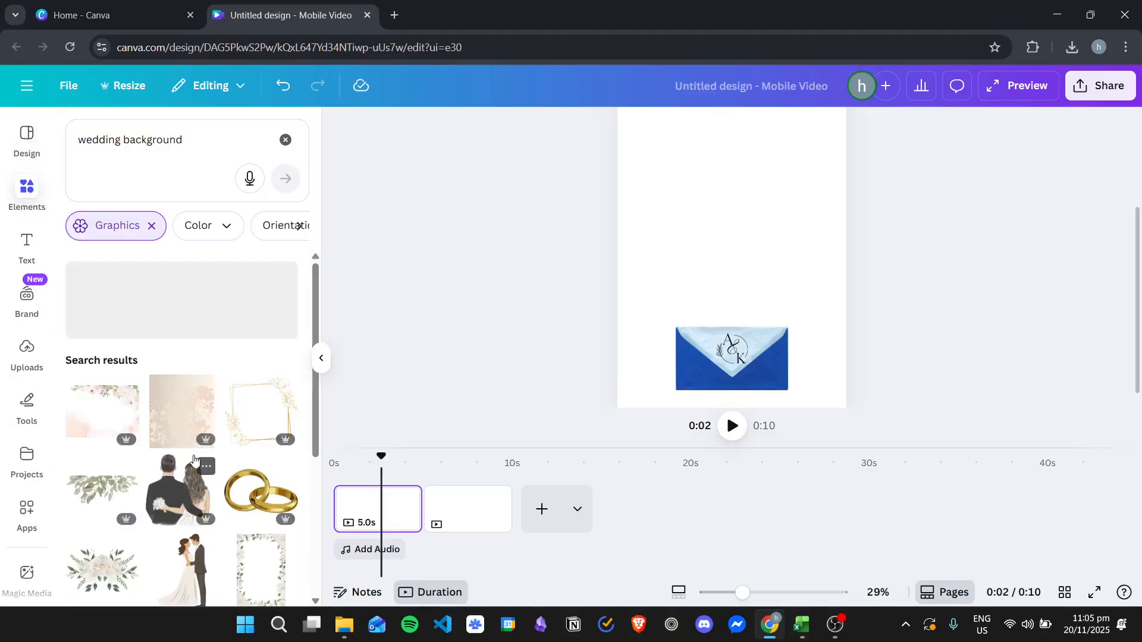
{"action": "scroll", "coordinate": [196, 443], "scroll_direction": "down", "scroll_amount": 3}
{"action": "scroll", "coordinate": [277, 407], "scroll_direction": "up", "scroll_amount": 3}
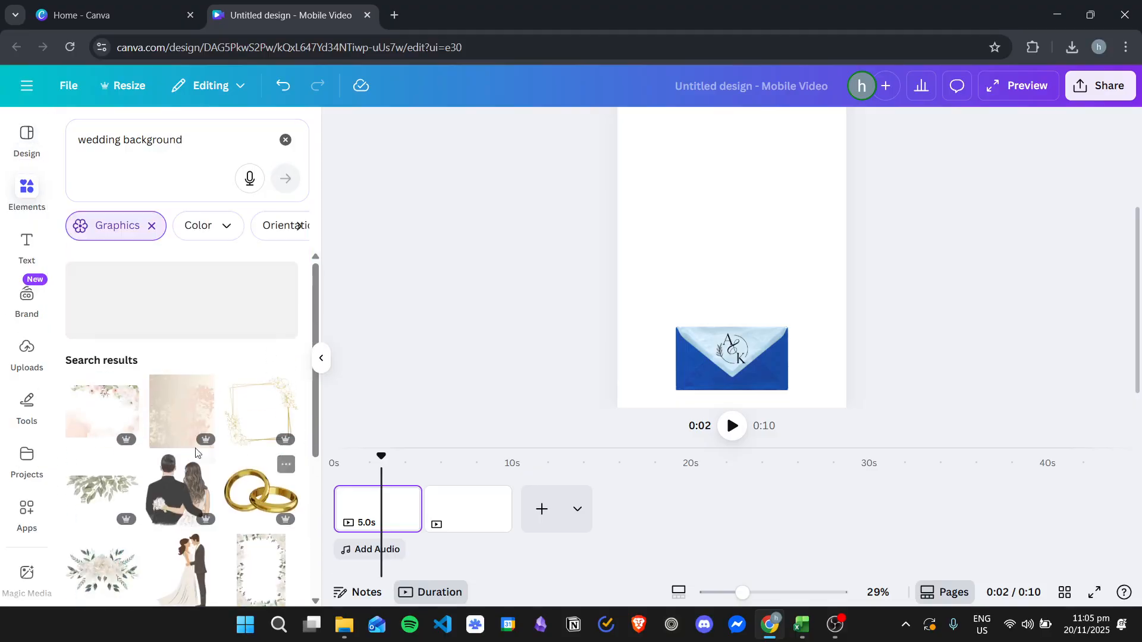
{"action": "left_click", "coordinate": [190, 422]}
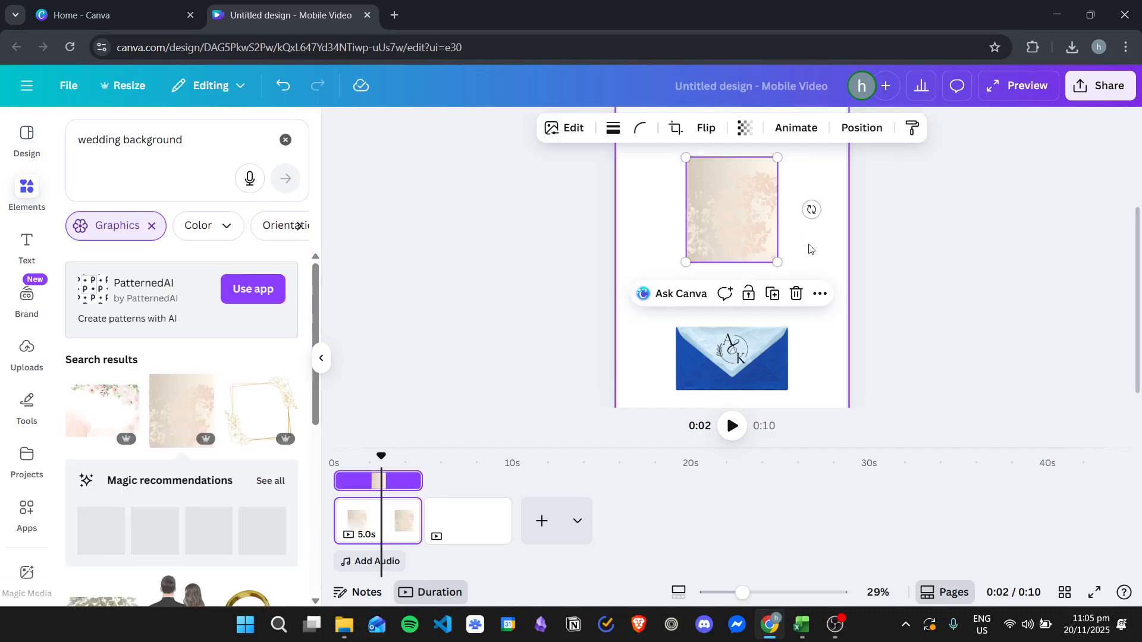
Step: Delete the beige graphic with pale pink floral branches from the page
{"action": "right_click", "coordinate": [737, 238]}
{"action": "left_click", "coordinate": [643, 199]}
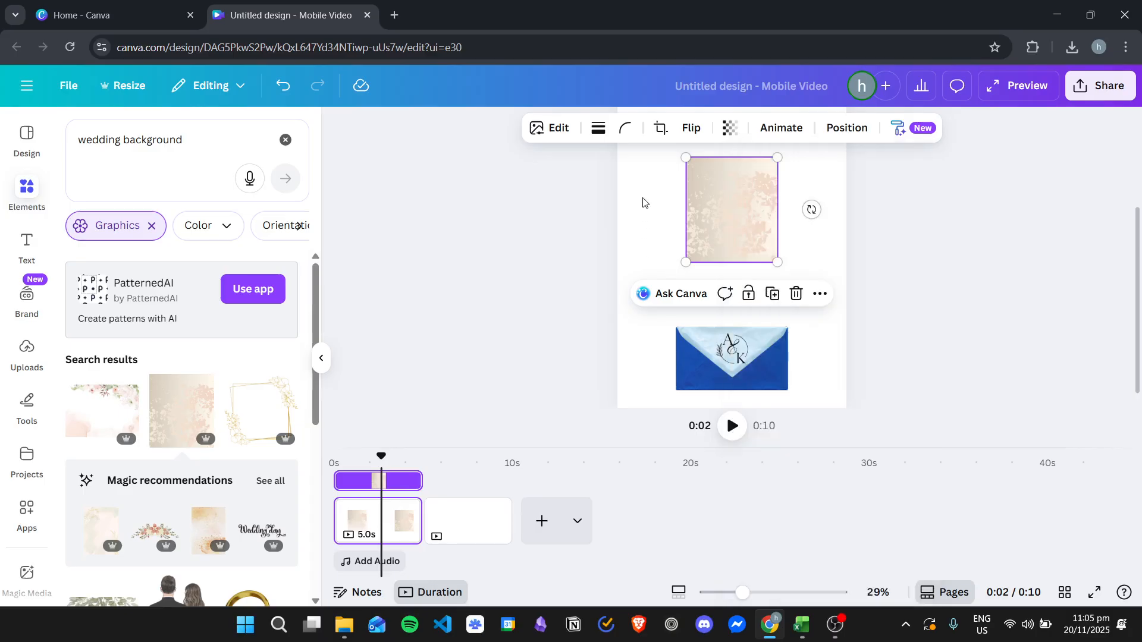
{"action": "scroll", "coordinate": [673, 238], "scroll_direction": "up", "scroll_amount": 2}
{"action": "scroll", "coordinate": [765, 279], "scroll_direction": "down", "scroll_amount": 1}
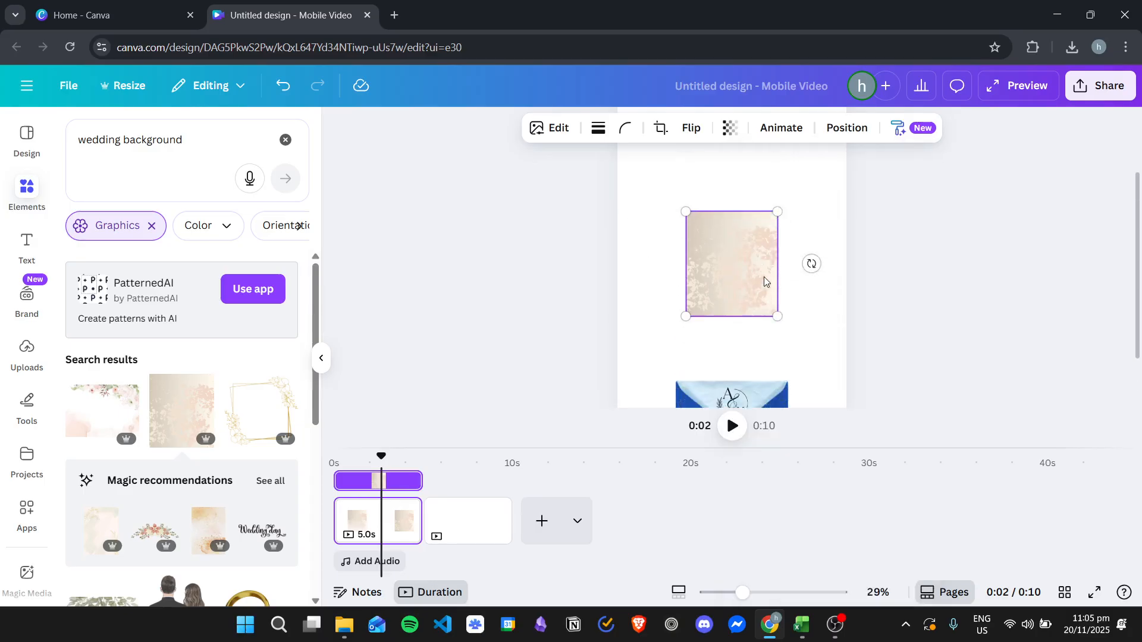
{"action": "mouse_move", "coordinate": [736, 208]}
{"action": "left_mouse_down"}
{"action": "mouse_move", "coordinate": [742, 285]}
{"action": "mouse_move", "coordinate": [746, 224]}
{"action": "left_mouse_up"}
{"action": "scroll", "coordinate": [755, 243], "scroll_direction": "up", "scroll_amount": 2}
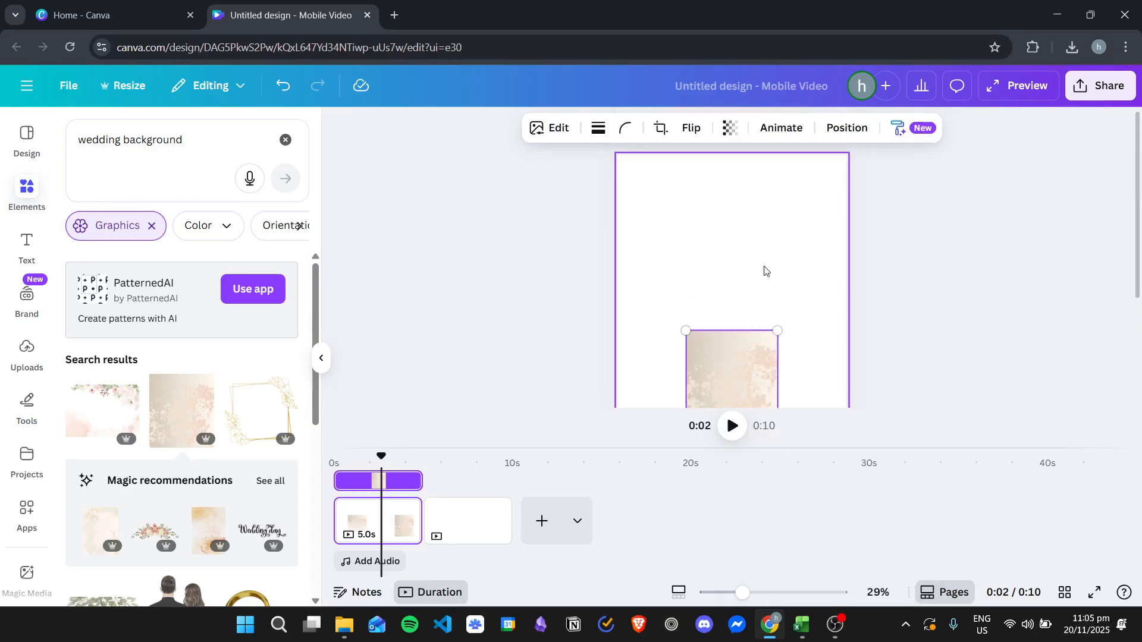
{"action": "key", "text": "Delete"}
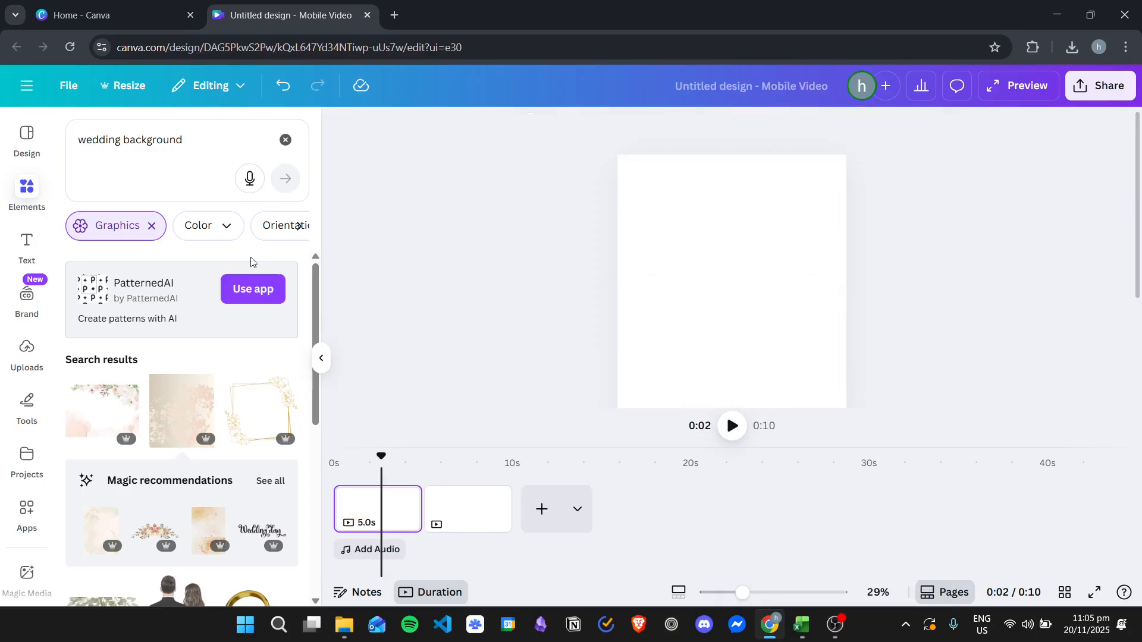
Step: Remove the Graphics filter from the "wedding background" results and browse all the photo results instead
{"action": "left_click", "coordinate": [152, 226]}
{"action": "scroll", "coordinate": [224, 355], "scroll_direction": "down", "scroll_amount": 3}
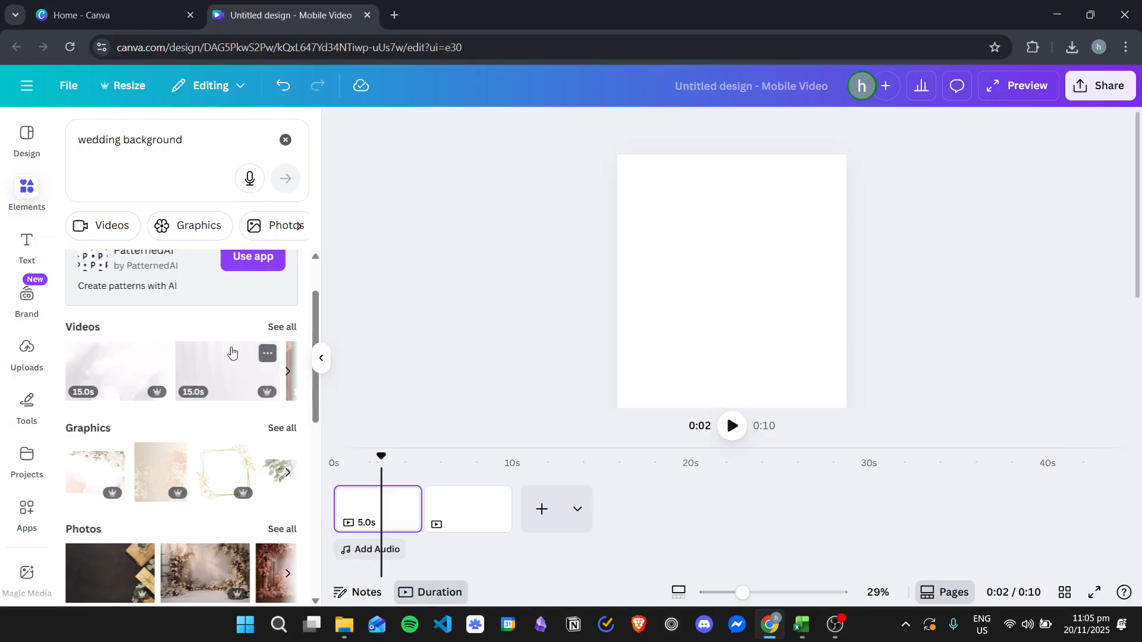
{"action": "left_click", "coordinate": [280, 456]}
{"action": "scroll", "coordinate": [249, 434], "scroll_direction": "down", "scroll_amount": 5}
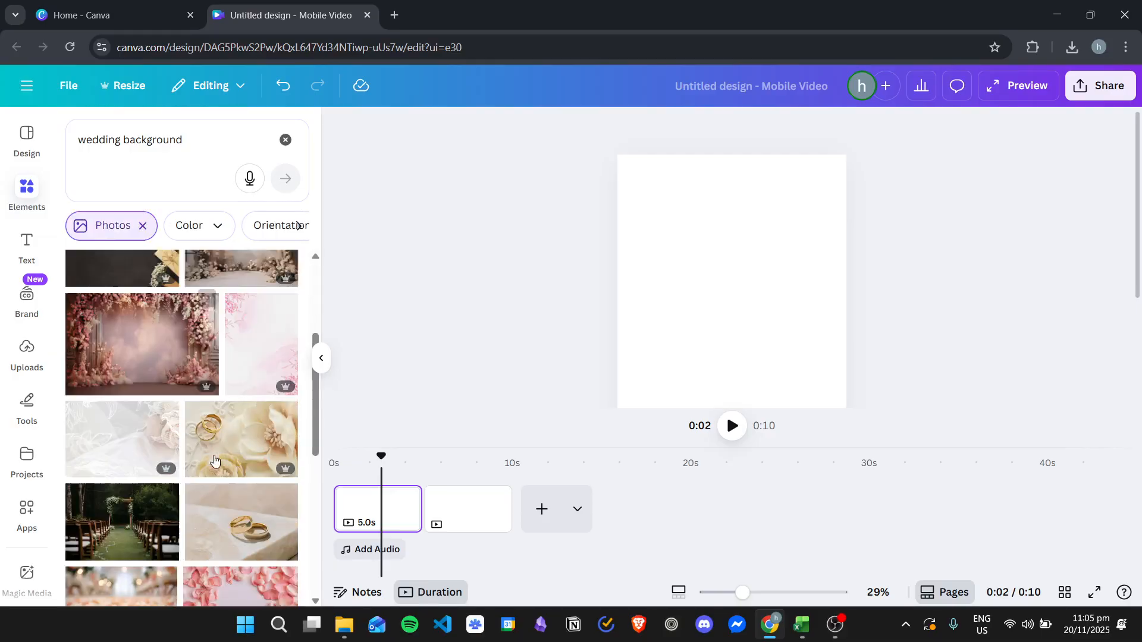
{"action": "scroll", "coordinate": [253, 428], "scroll_direction": "down", "scroll_amount": 5}
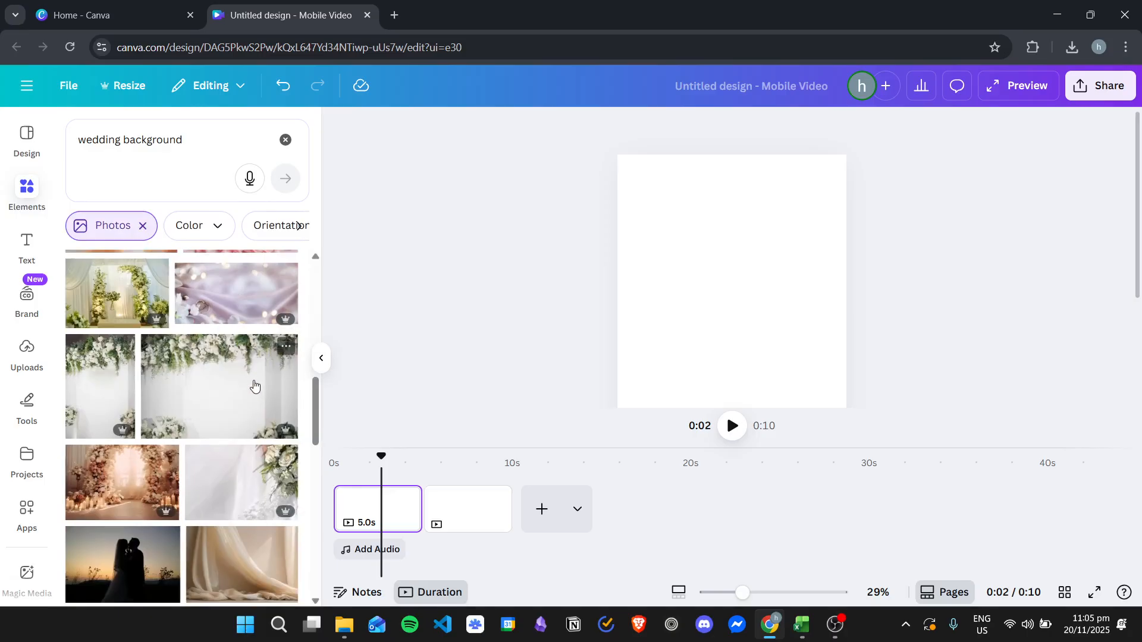
{"action": "scroll", "coordinate": [255, 385], "scroll_direction": "down", "scroll_amount": 5}
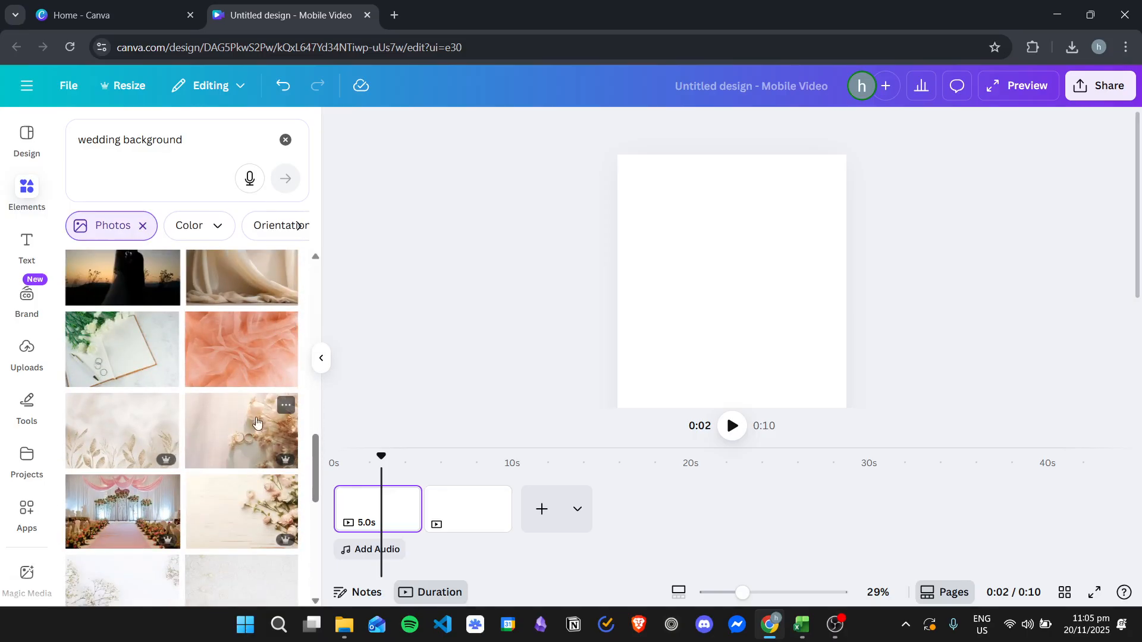
{"action": "scroll", "coordinate": [257, 422], "scroll_direction": "down", "scroll_amount": 1}
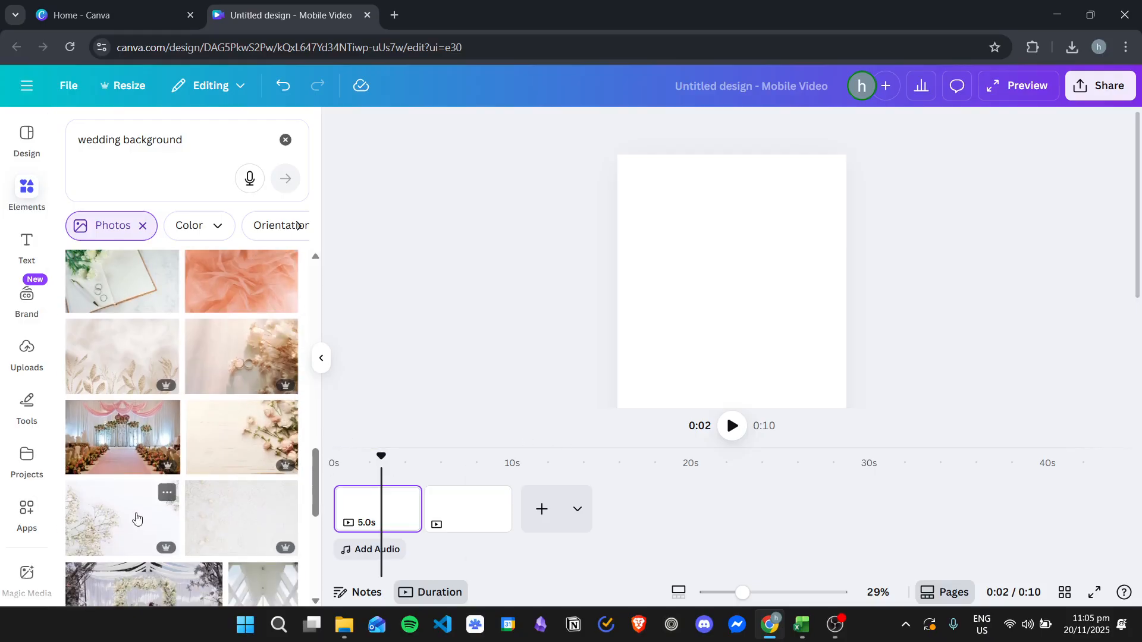
Step: Try the cream wooden photo with pink flowers as the page background and delete it again
{"action": "left_click", "coordinate": [255, 440]}
{"action": "left_click_drag", "start_coordinate": [714, 343], "coordinate": [714, 269]}
{"action": "right_click", "coordinate": [713, 269]}
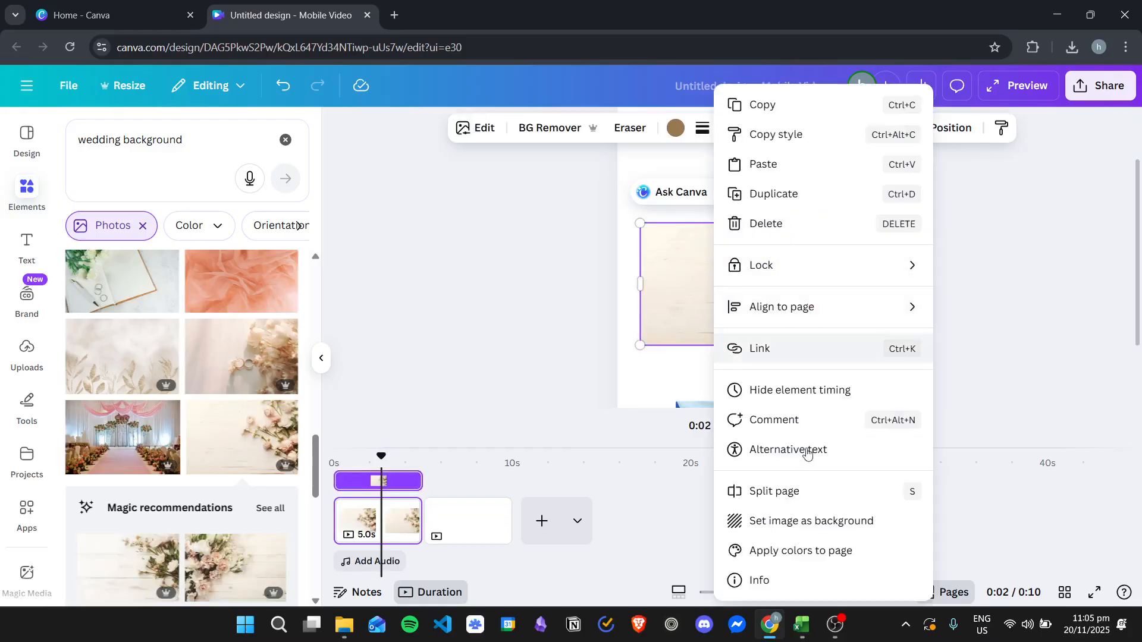
{"action": "left_click", "coordinate": [810, 521]}
{"action": "scroll", "coordinate": [830, 248], "scroll_direction": "down", "scroll_amount": 2}
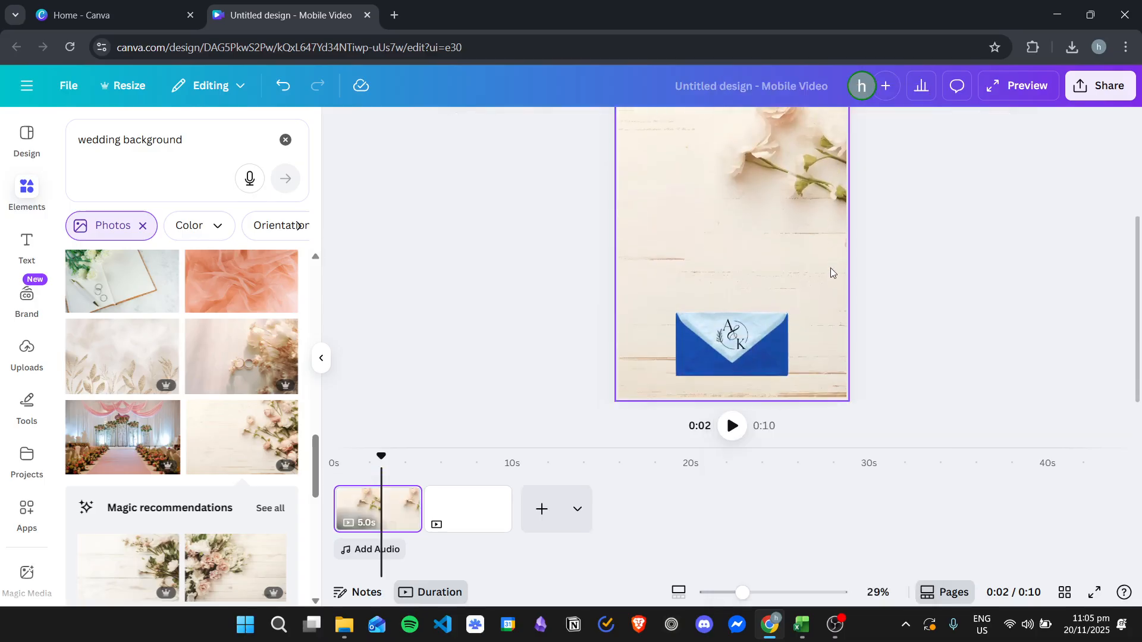
{"action": "scroll", "coordinate": [830, 262], "scroll_direction": "up", "scroll_amount": 3}
{"action": "scroll", "coordinate": [834, 273], "scroll_direction": "down", "scroll_amount": 2}
{"action": "left_click", "coordinate": [816, 207]}
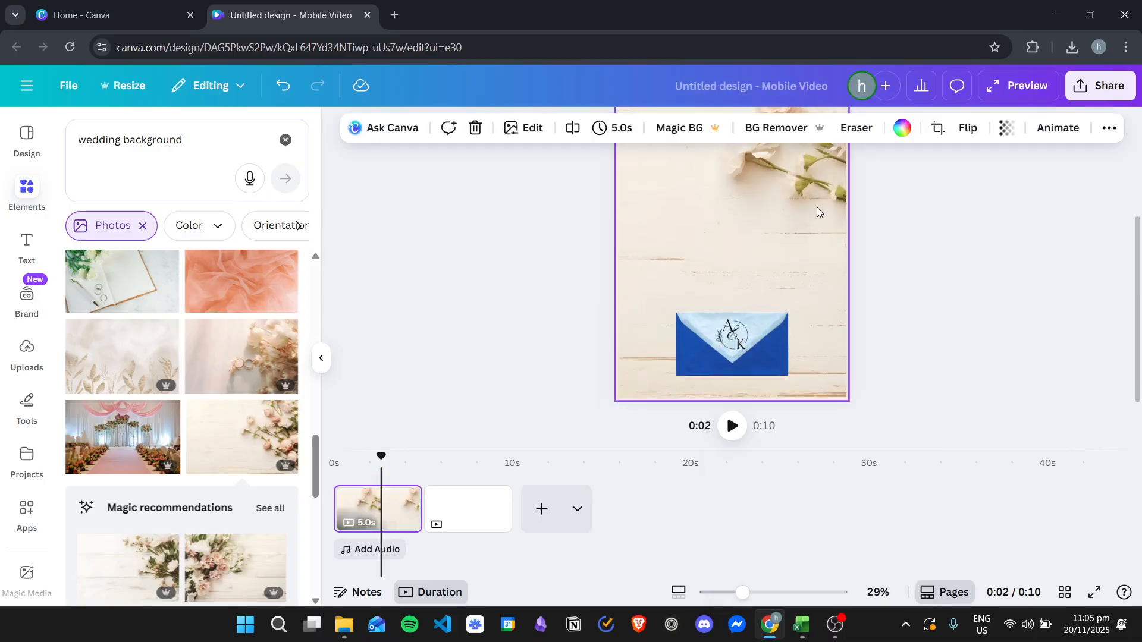
{"action": "key", "text": "Delete"}
Step: Add the peach tulle fabric photo from the results and set it as the page background
{"action": "scroll", "coordinate": [255, 392], "scroll_direction": "down", "scroll_amount": 5}
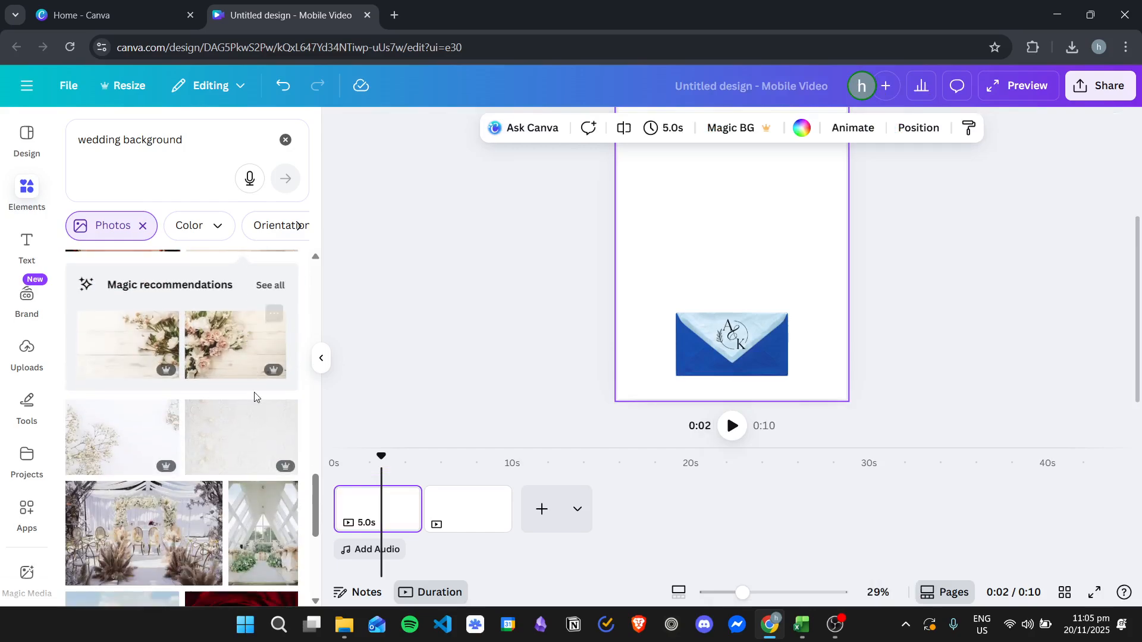
{"action": "scroll", "coordinate": [252, 406], "scroll_direction": "up", "scroll_amount": 5}
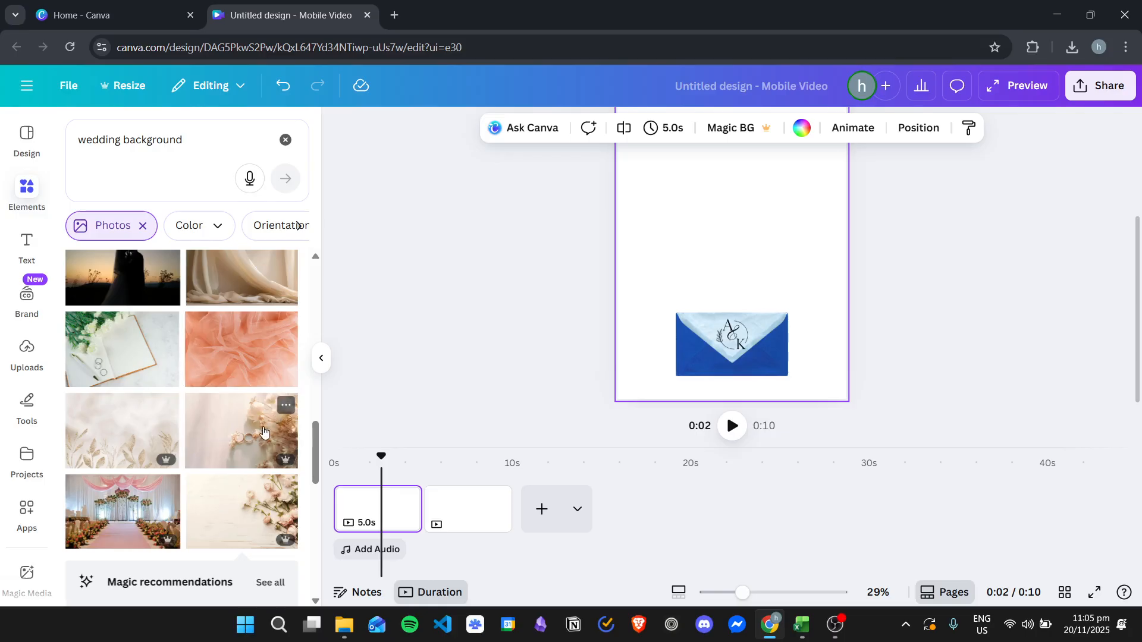
{"action": "left_click", "coordinate": [250, 351]}
{"action": "right_click", "coordinate": [750, 211]}
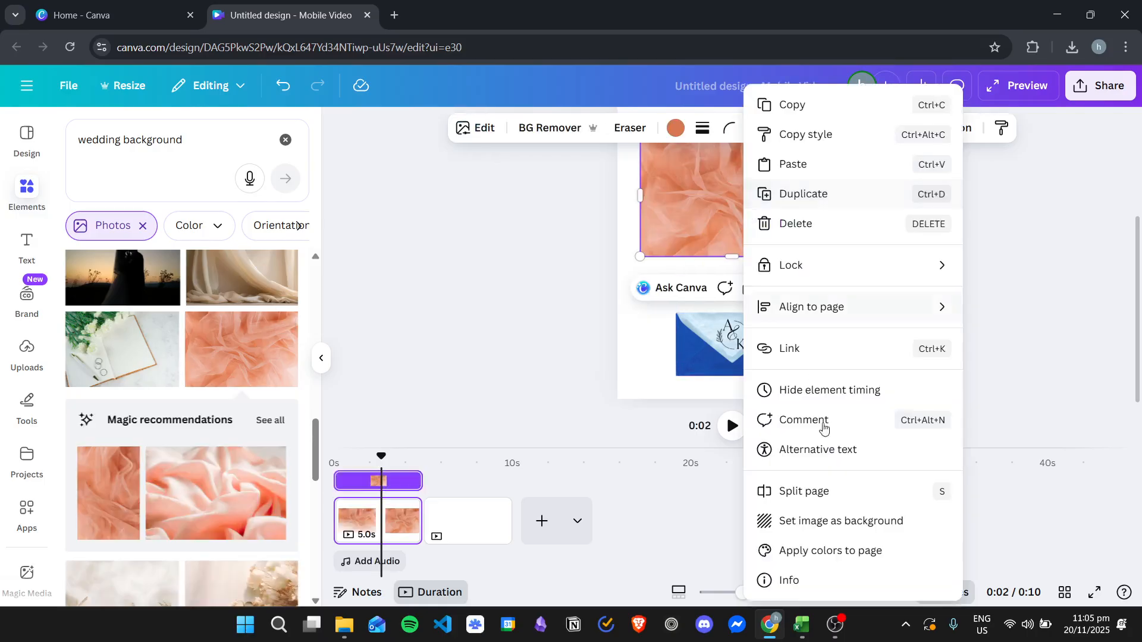
{"action": "left_click", "coordinate": [829, 520]}
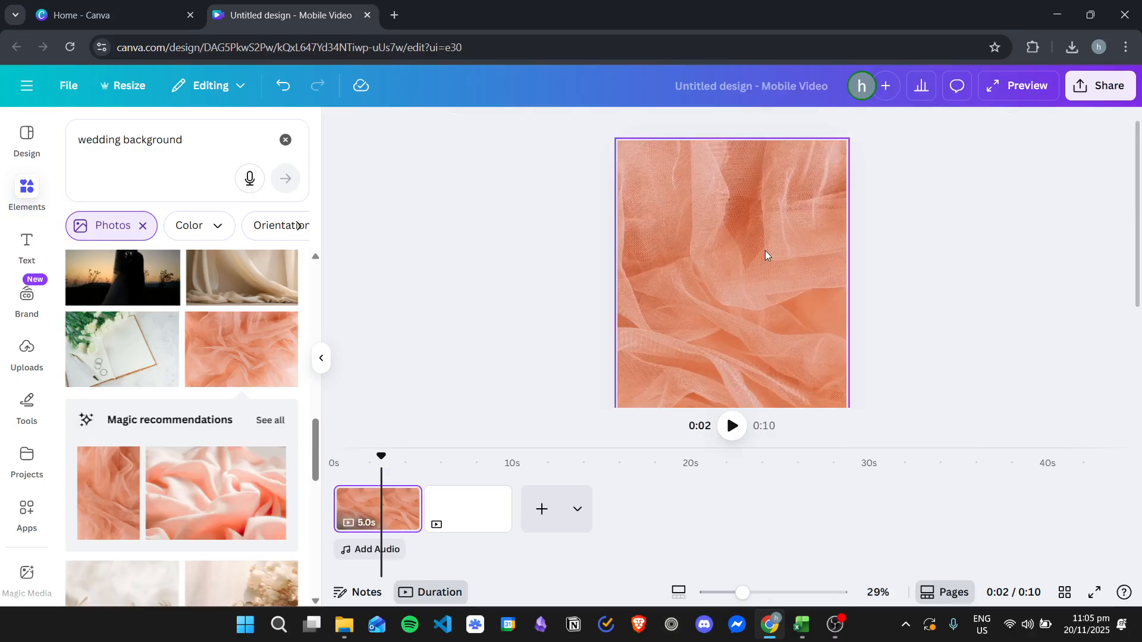
{"action": "scroll", "coordinate": [759, 286], "scroll_direction": "down", "scroll_amount": 2}
{"action": "scroll", "coordinate": [814, 231], "scroll_direction": "down", "scroll_amount": 3}
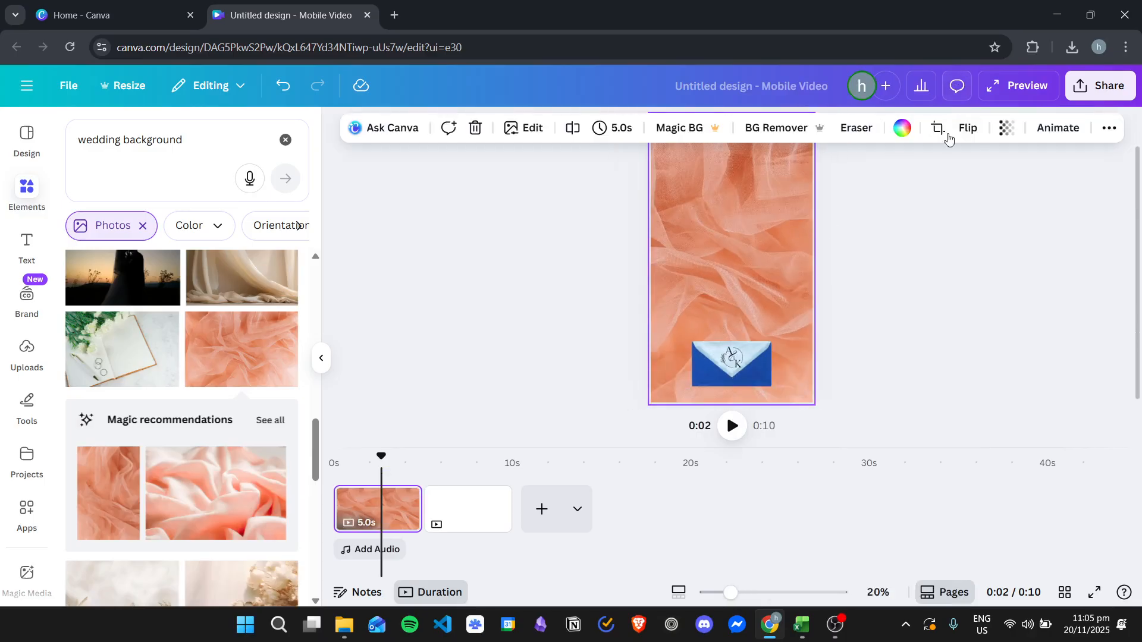
Step: Fade the peach fabric background by setting its transparency to 24
{"action": "left_click", "coordinate": [901, 127]}
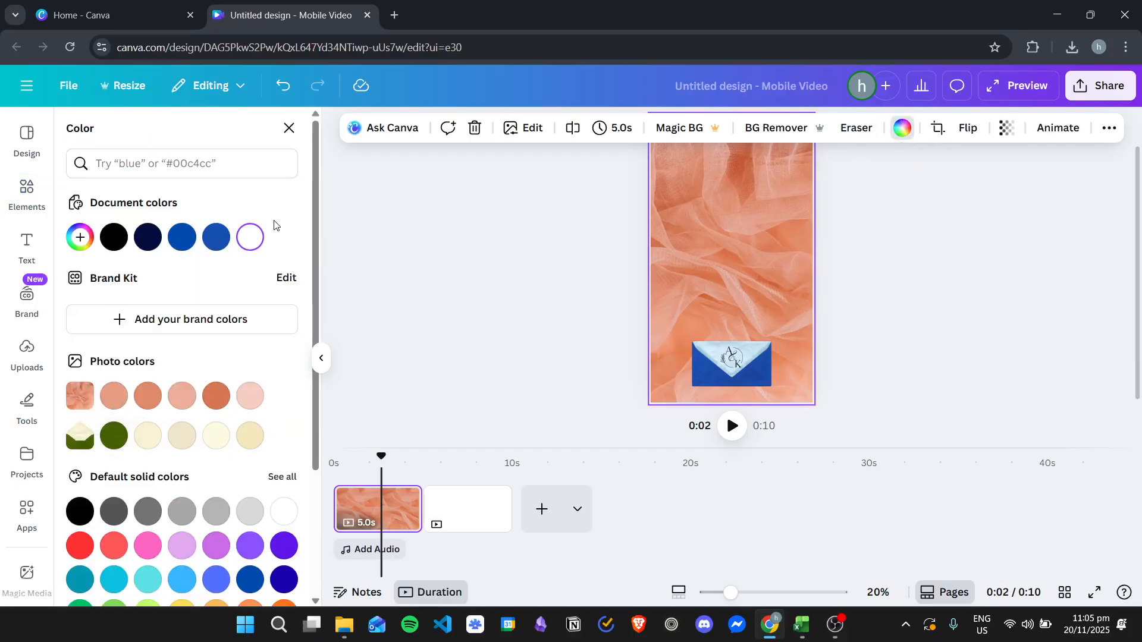
{"action": "left_click", "coordinate": [1007, 132]}
{"action": "left_click_drag", "start_coordinate": [1017, 198], "coordinate": [954, 193]}
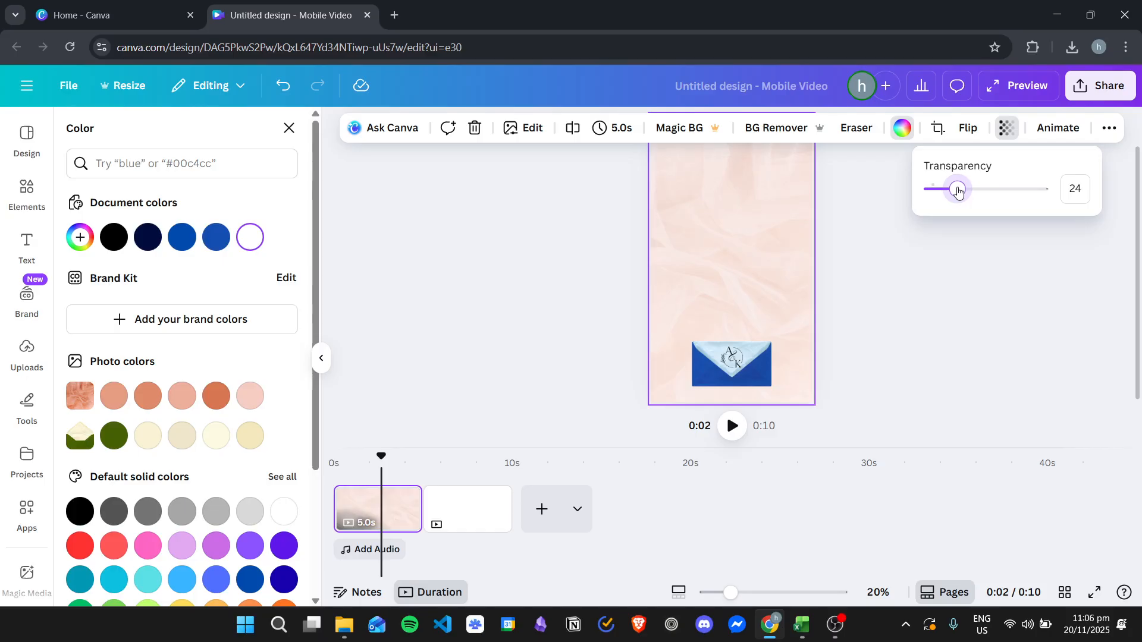
Step: Try peach, pink, blue and grey colors behind the faded background photo and return the background color to white
{"action": "left_click", "coordinate": [148, 397]}
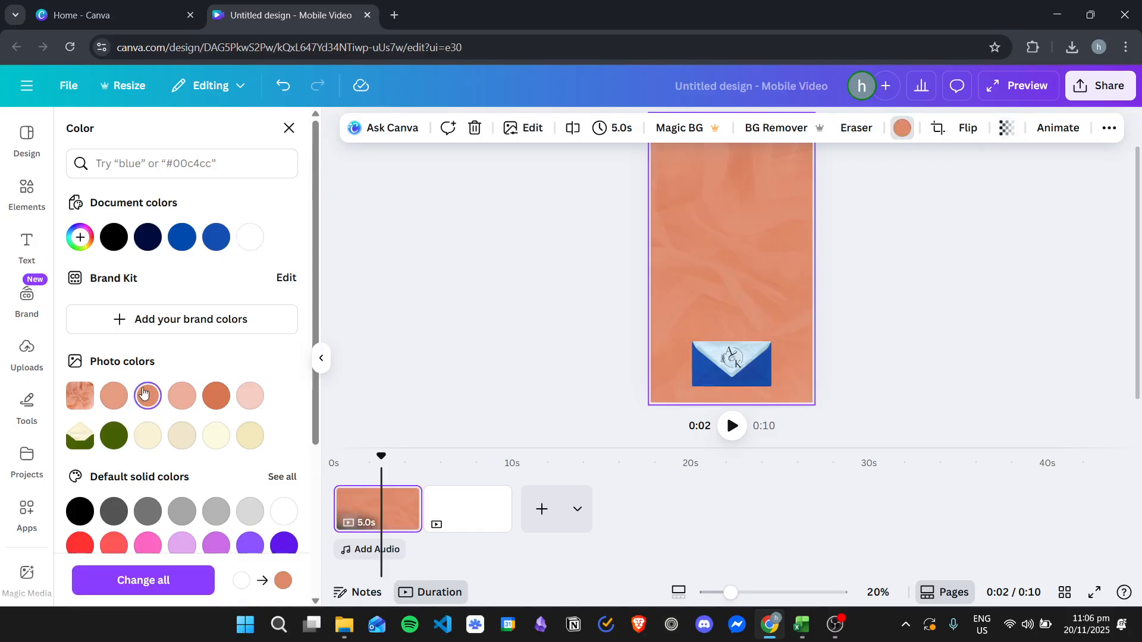
{"action": "left_click", "coordinate": [186, 394]}
{"action": "scroll", "coordinate": [273, 408], "scroll_direction": "down", "scroll_amount": 3}
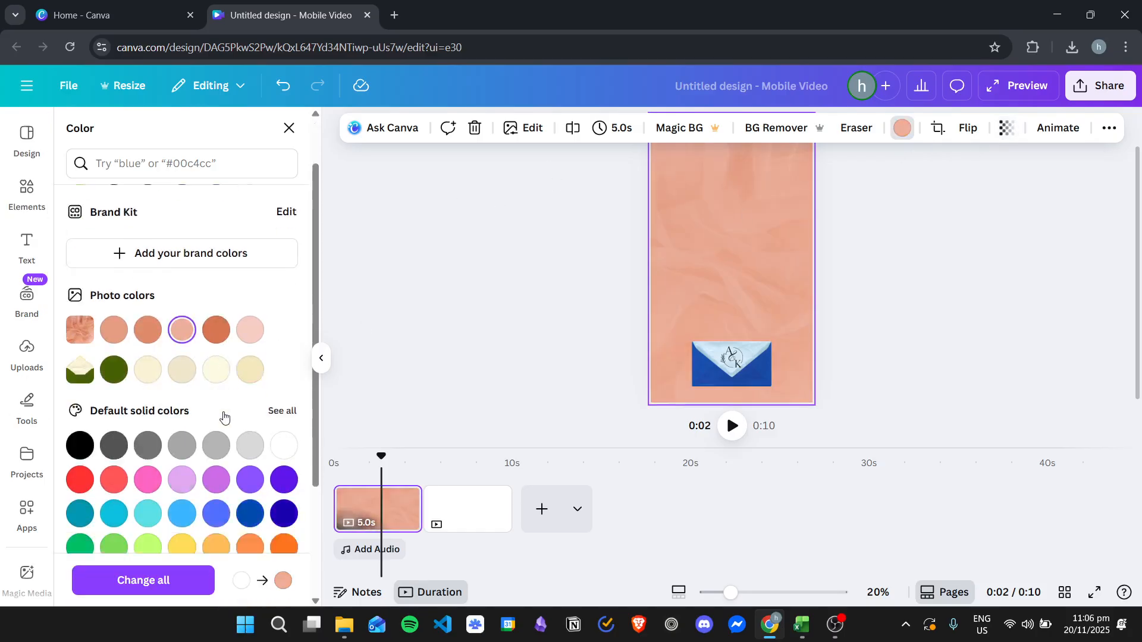
{"action": "left_click", "coordinate": [284, 397]}
{"action": "left_click", "coordinate": [244, 430]}
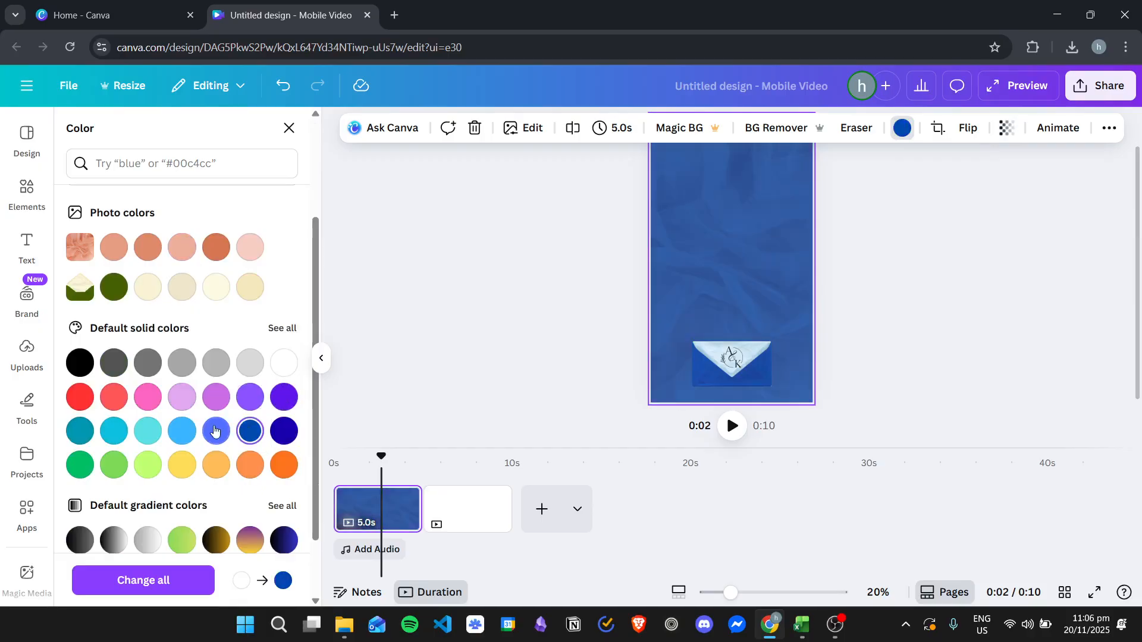
{"action": "left_click", "coordinate": [218, 432]}
{"action": "left_click", "coordinate": [284, 362]}
{"action": "left_click", "coordinate": [250, 362]}
{"action": "left_click", "coordinate": [285, 362]}
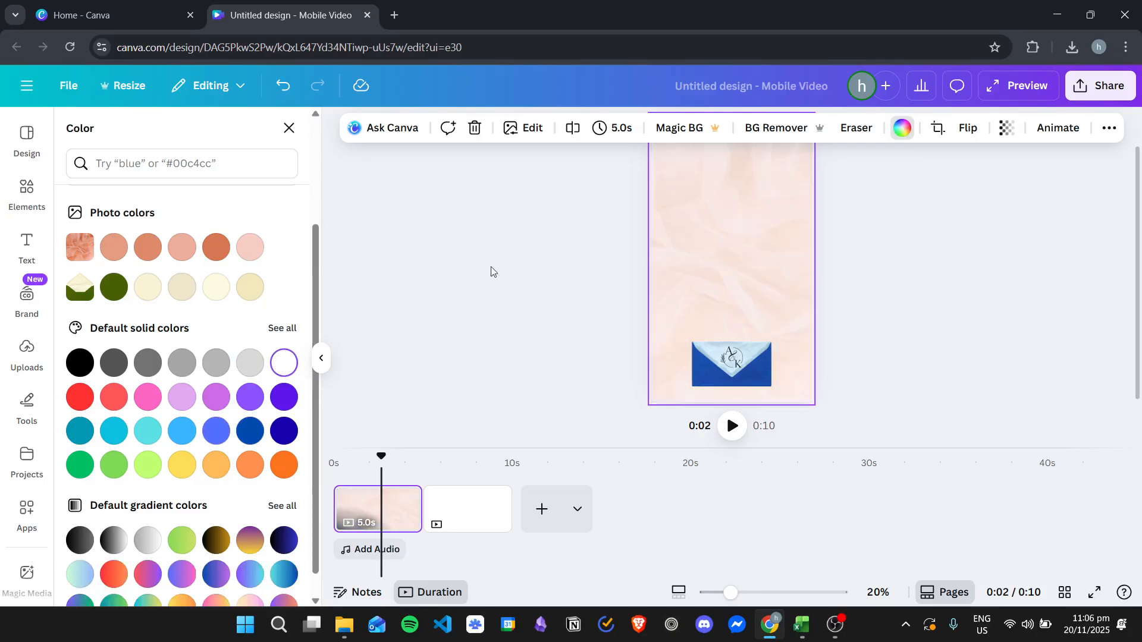
Step: Fade the fabric background slightly more with its transparency setting and check the whole page
{"action": "left_click", "coordinate": [1005, 128]}
{"action": "mouse_move", "coordinate": [957, 188]}
{"action": "left_mouse_down"}
{"action": "mouse_move", "coordinate": [934, 195]}
{"action": "mouse_move", "coordinate": [946, 191]}
{"action": "left_mouse_up"}
{"action": "left_click", "coordinate": [907, 292]}
{"action": "scroll", "coordinate": [904, 310], "scroll_direction": "up", "scroll_amount": 1}
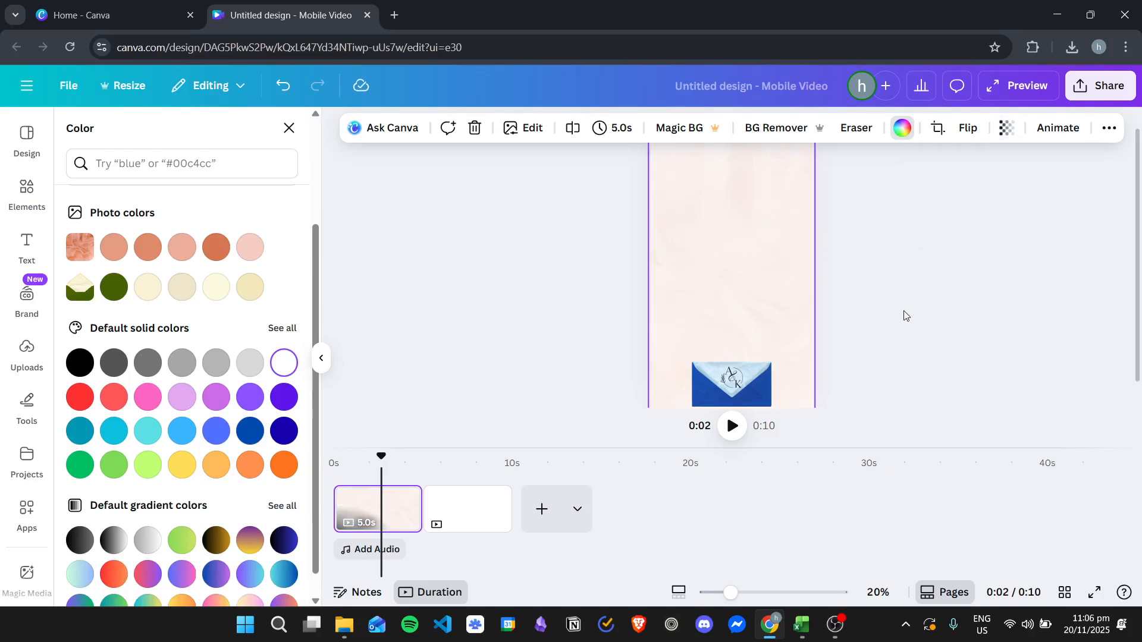
{"action": "scroll", "coordinate": [916, 264], "scroll_direction": "down", "scroll_amount": 1}
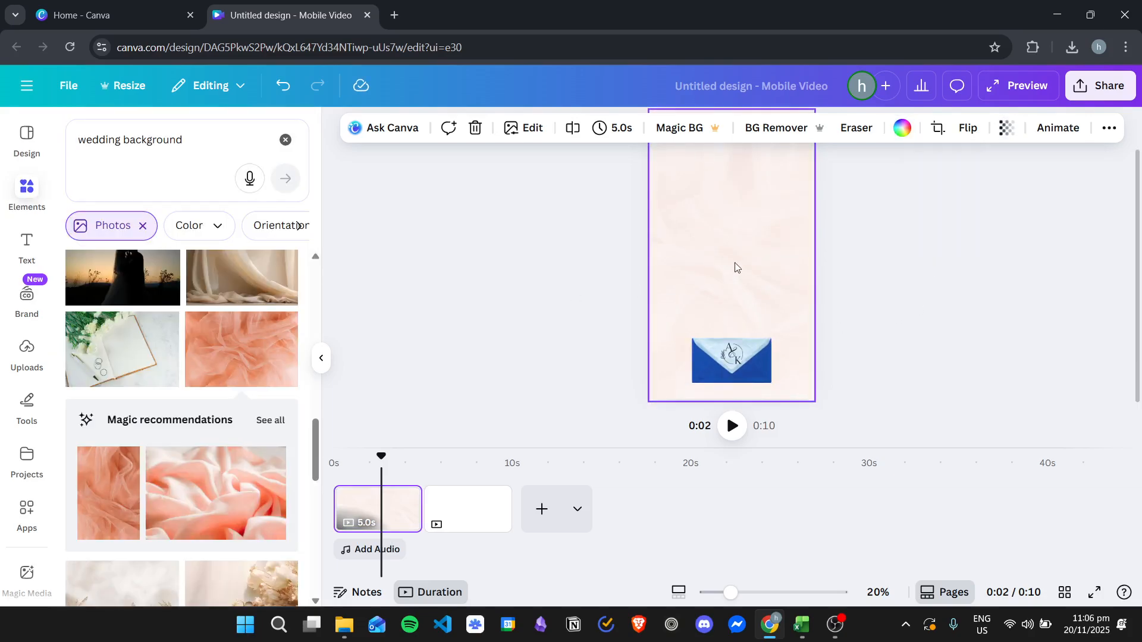
{"action": "scroll", "coordinate": [755, 313], "scroll_direction": "up", "scroll_amount": 1}
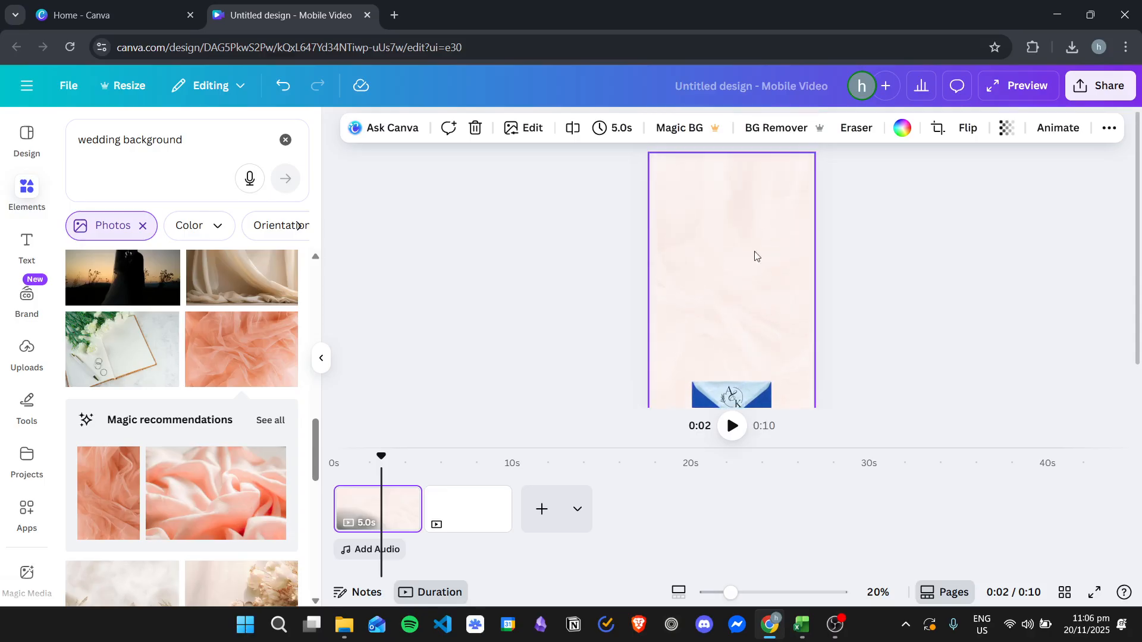
{"action": "scroll", "coordinate": [736, 277], "scroll_direction": "down", "scroll_amount": 1}
{"action": "scroll", "coordinate": [737, 292], "scroll_direction": "up", "scroll_amount": 1}
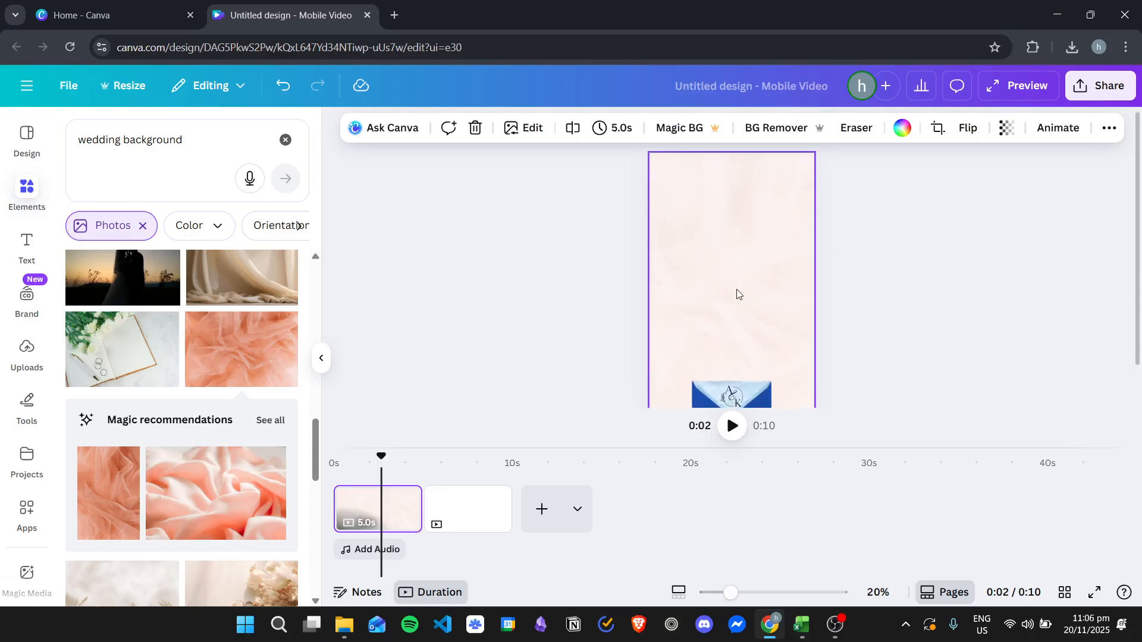
{"action": "scroll", "coordinate": [736, 289], "scroll_direction": "down", "scroll_amount": 1}
Step: Delete the old white second page and replace it with a duplicate of the first page
{"action": "left_click", "coordinate": [472, 354]}
{"action": "left_click", "coordinate": [469, 507]}
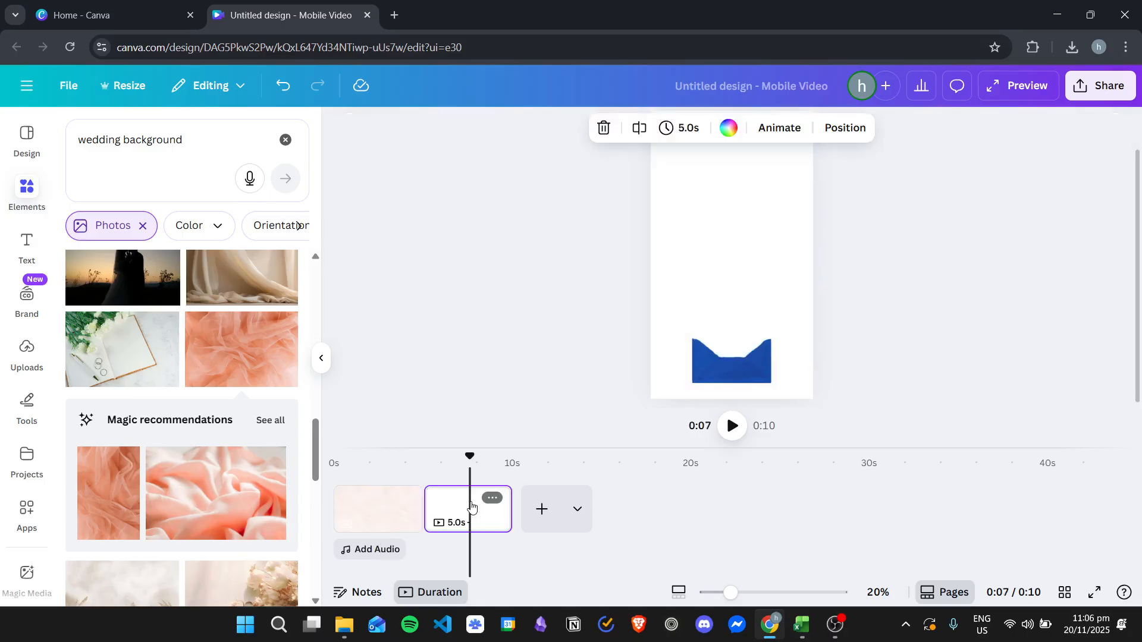
{"action": "key", "text": "Delete"}
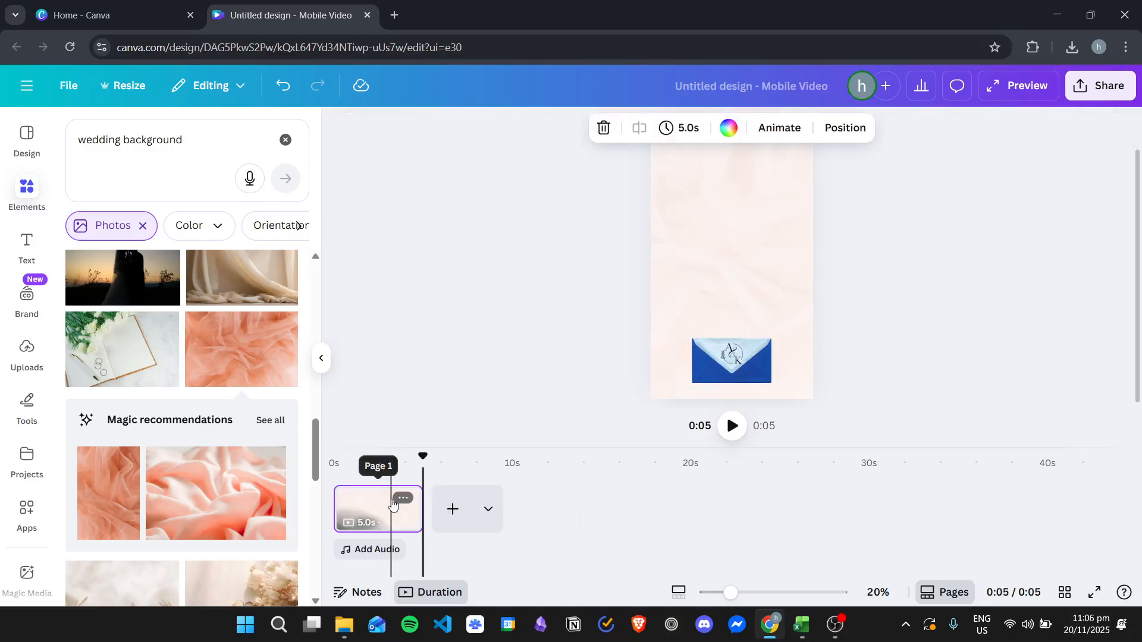
{"action": "key", "text": "ctrl+z"}
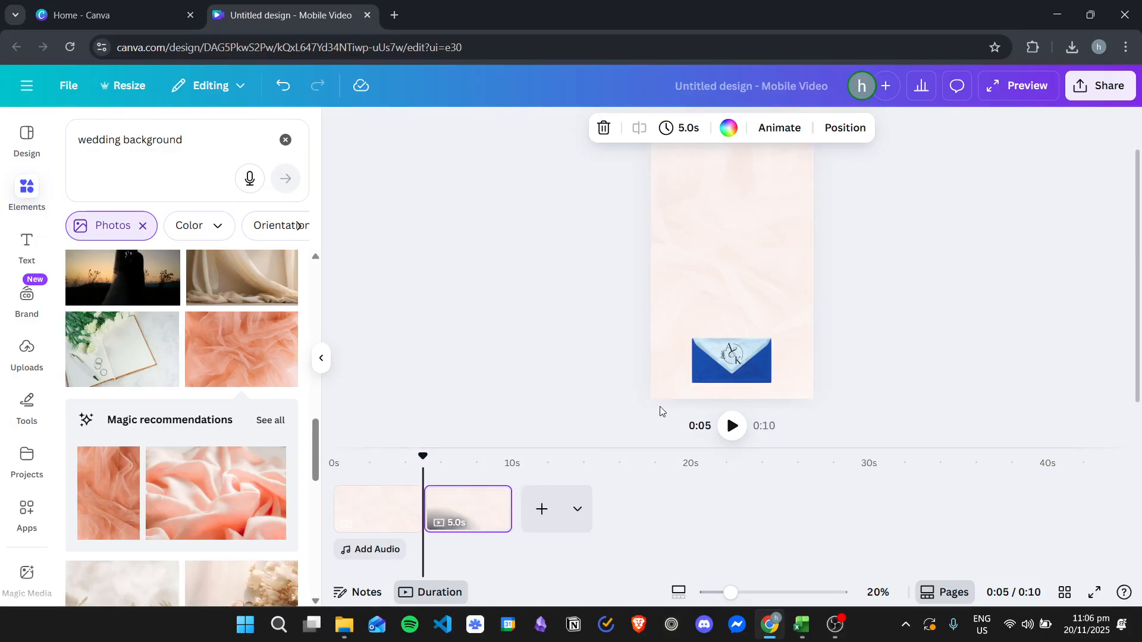
Step: On the second page, delete the monogram from the envelope and flip the light blue flap vertically
{"action": "left_click", "coordinate": [735, 356]}
{"action": "key", "text": "Delete"}
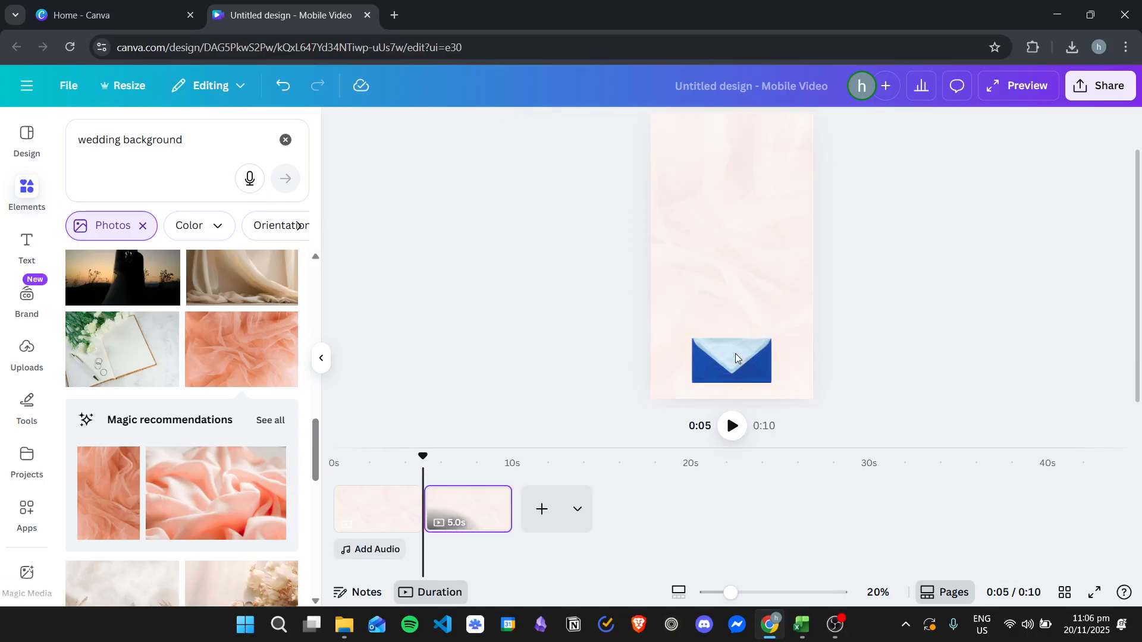
{"action": "left_click", "coordinate": [753, 351]}
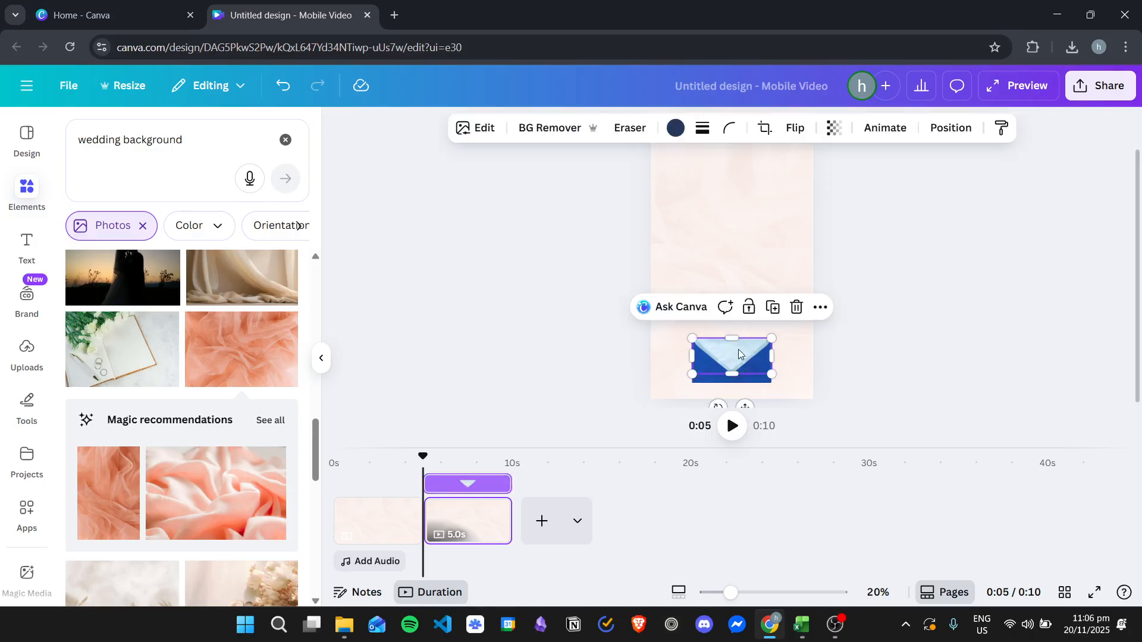
{"action": "left_click", "coordinate": [803, 129]}
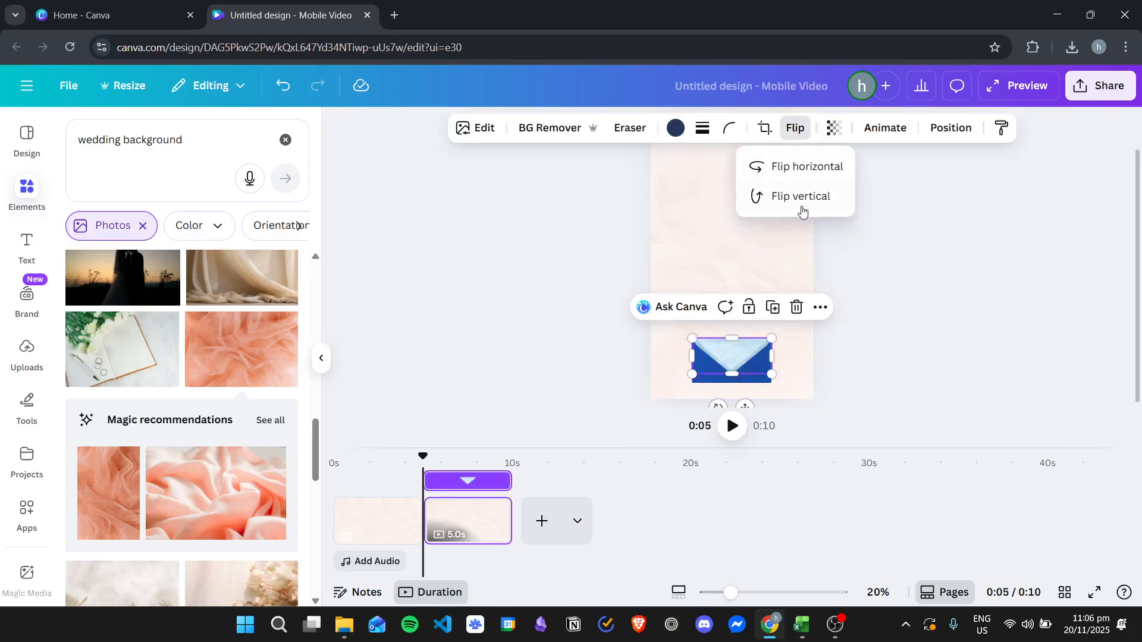
{"action": "left_click", "coordinate": [802, 199]}
Step: Move the flipped flap up so its base meets the envelope's upper edge, and select it again
{"action": "left_click_drag", "start_coordinate": [735, 355], "coordinate": [736, 317]}
{"action": "left_click", "coordinate": [1007, 306]}
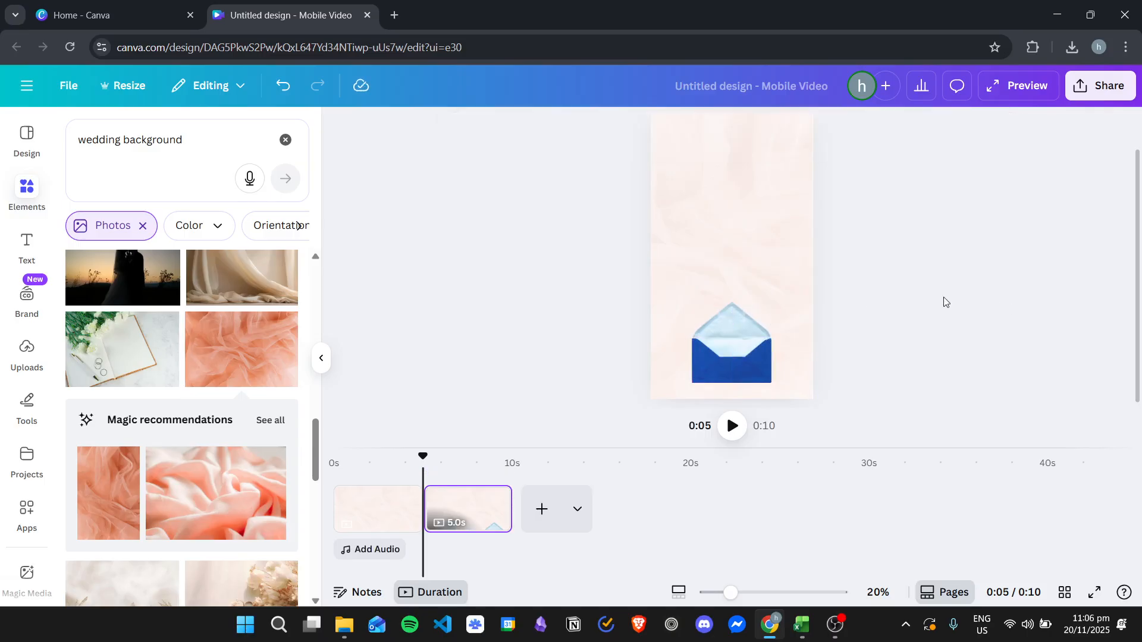
{"action": "left_click", "coordinate": [726, 327]}
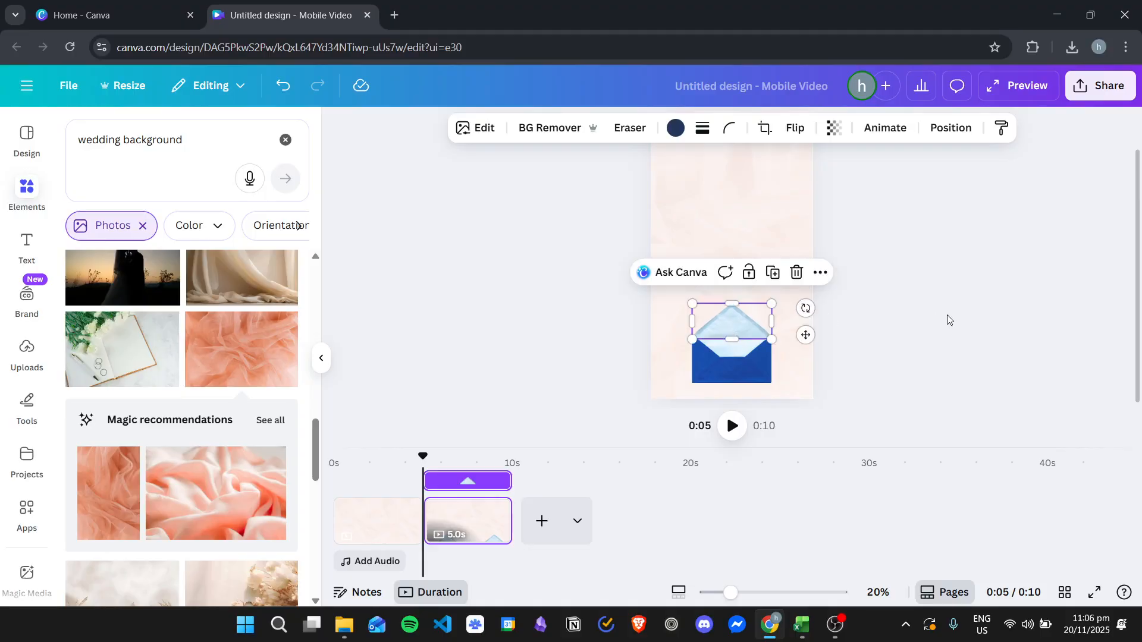
{"action": "left_click", "coordinate": [1069, 282]}
{"action": "scroll", "coordinate": [741, 333], "scroll_direction": "up", "scroll_amount": 4, "text": "ctrl"}
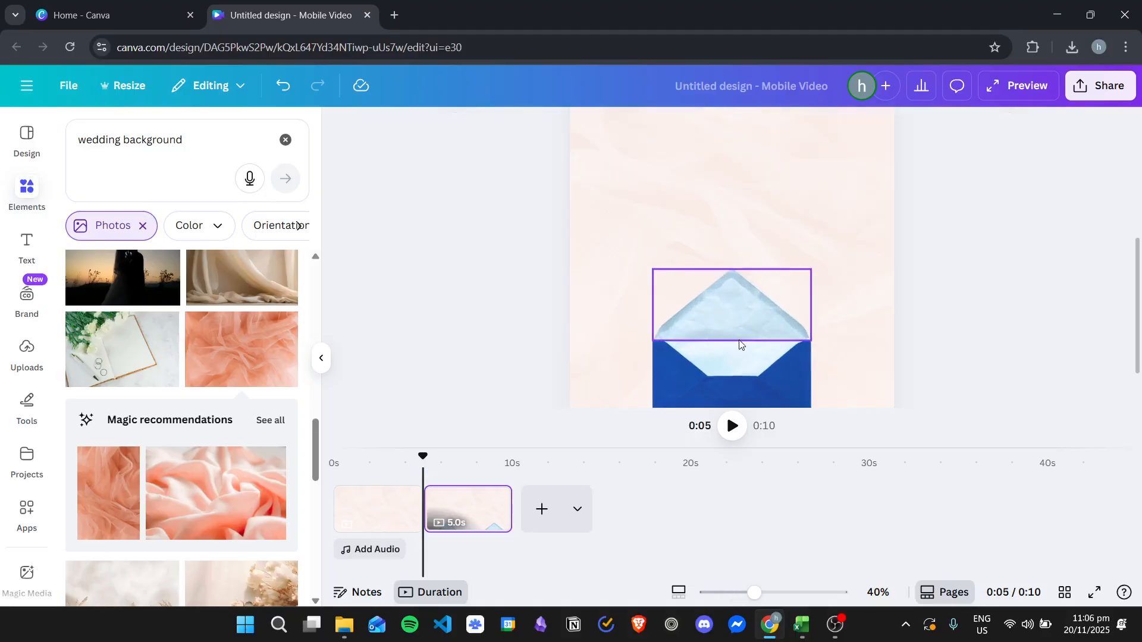
{"action": "left_click", "coordinate": [746, 306]}
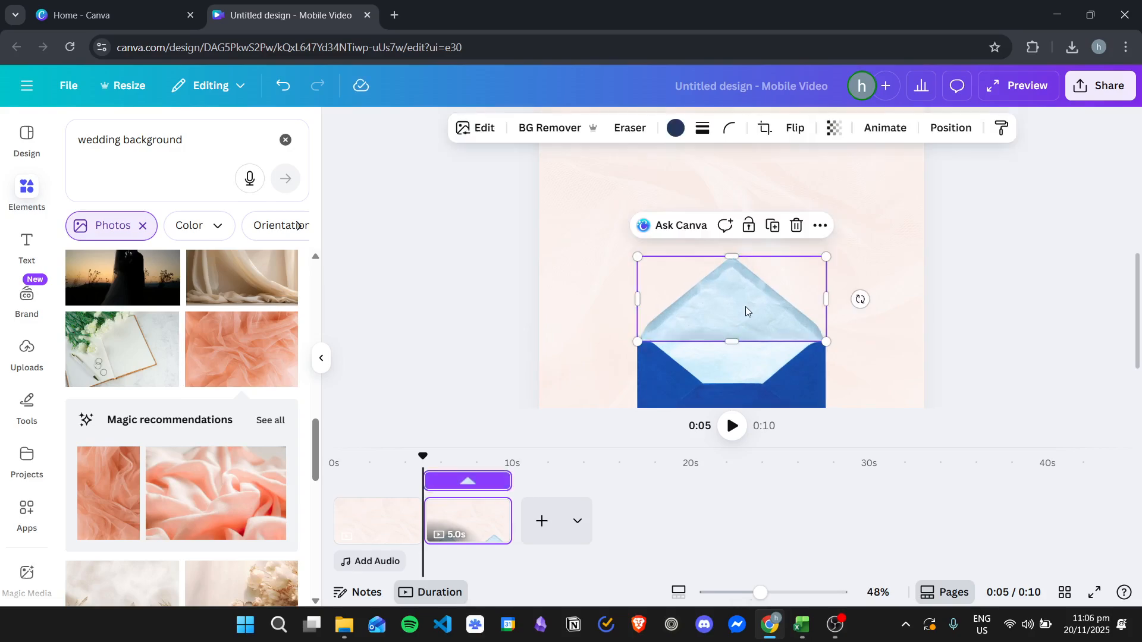
{"action": "left_click", "coordinate": [1073, 236]}
{"action": "scroll", "coordinate": [833, 264], "scroll_direction": "down", "scroll_amount": 5, "text": "ctrl"}
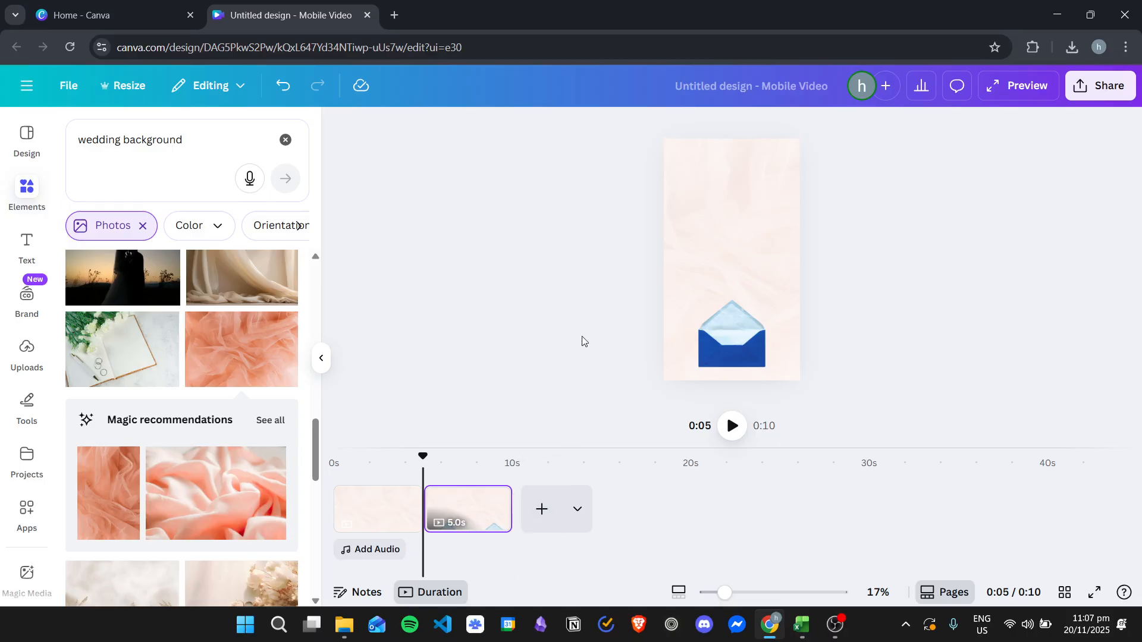
Step: Add a blank third page and search the graphics library for "wedding invitation"
{"action": "left_click", "coordinate": [543, 509]}
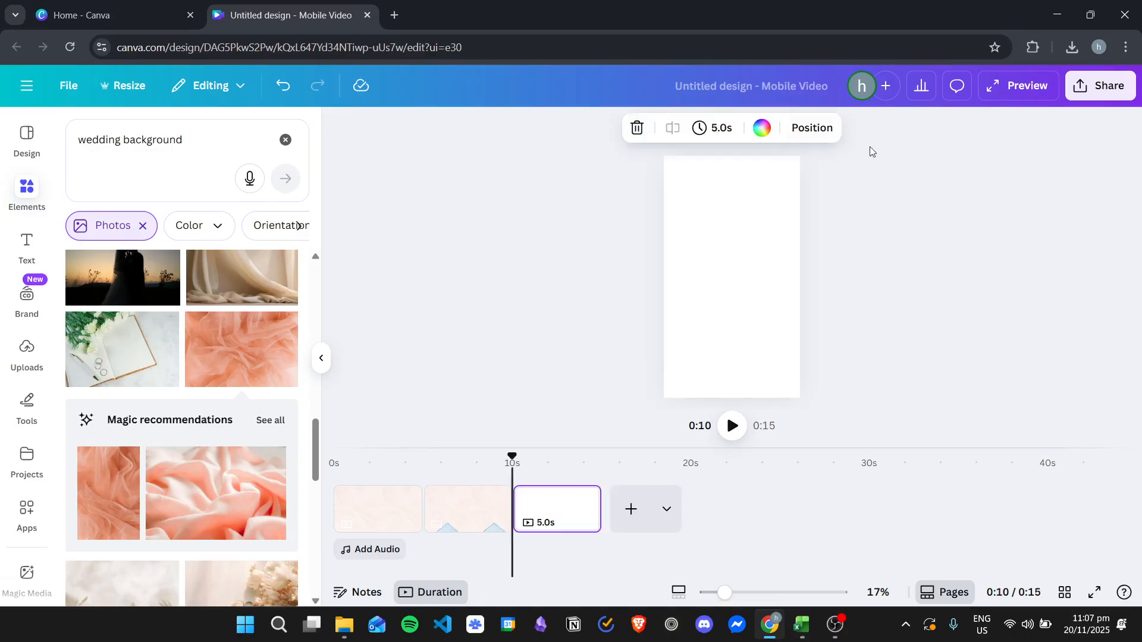
{"action": "left_click", "coordinate": [26, 243]}
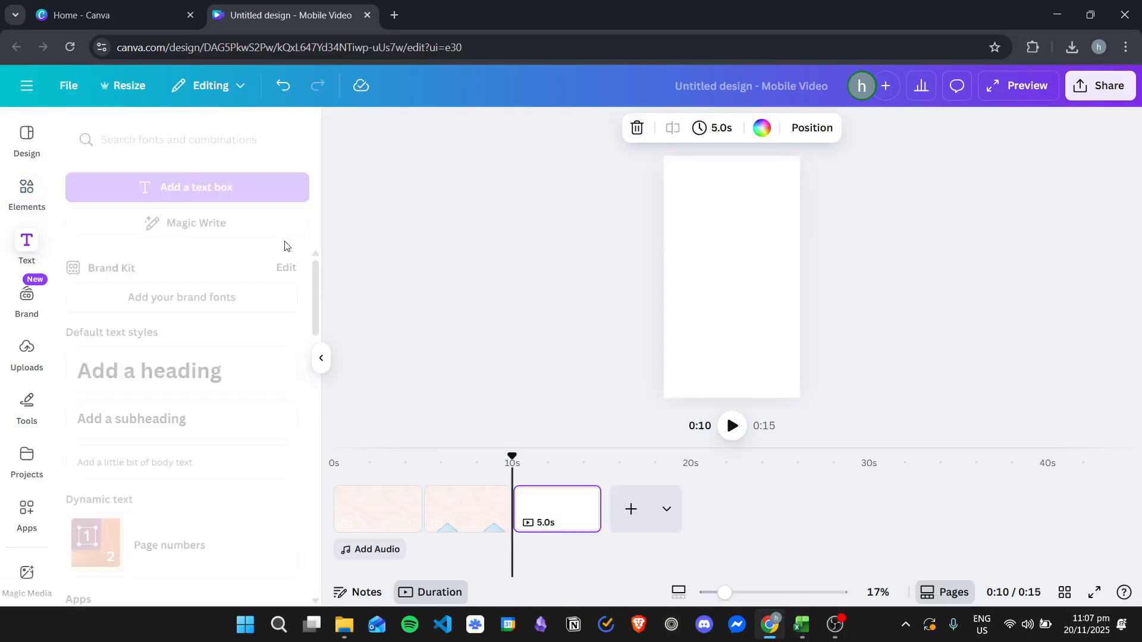
{"action": "left_click", "coordinate": [35, 202]}
{"action": "left_click", "coordinate": [143, 225]}
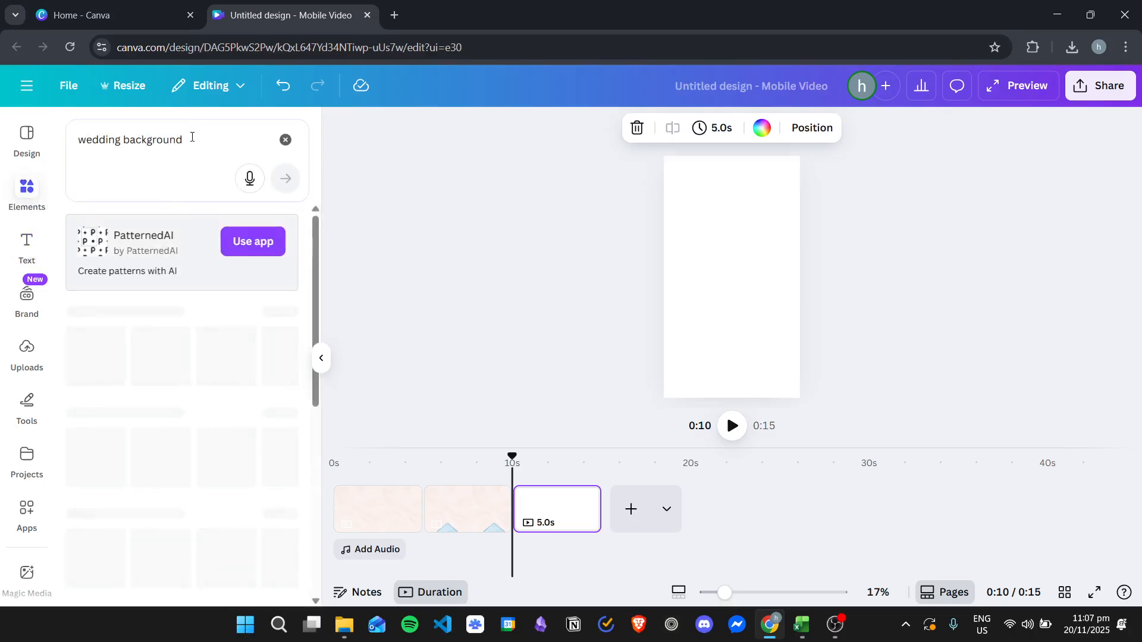
{"action": "left_click", "coordinate": [198, 141]}
{"action": "key", "text": "ctrl+BackSpace"}
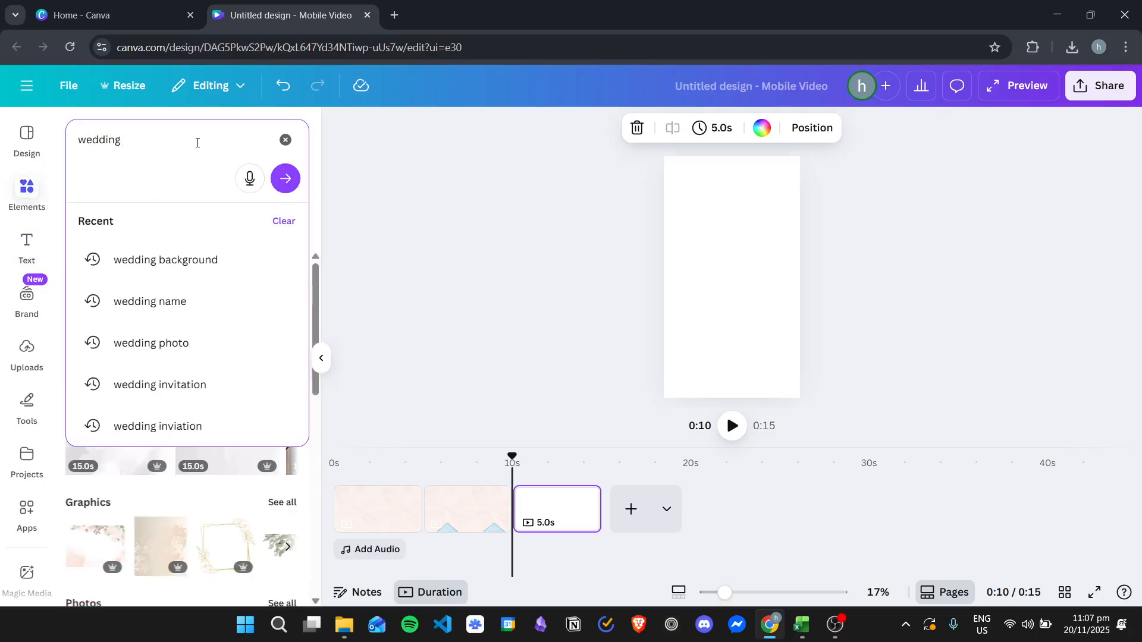
{"action": "key", "text": "Return"}
{"action": "left_click", "coordinate": [283, 314]}
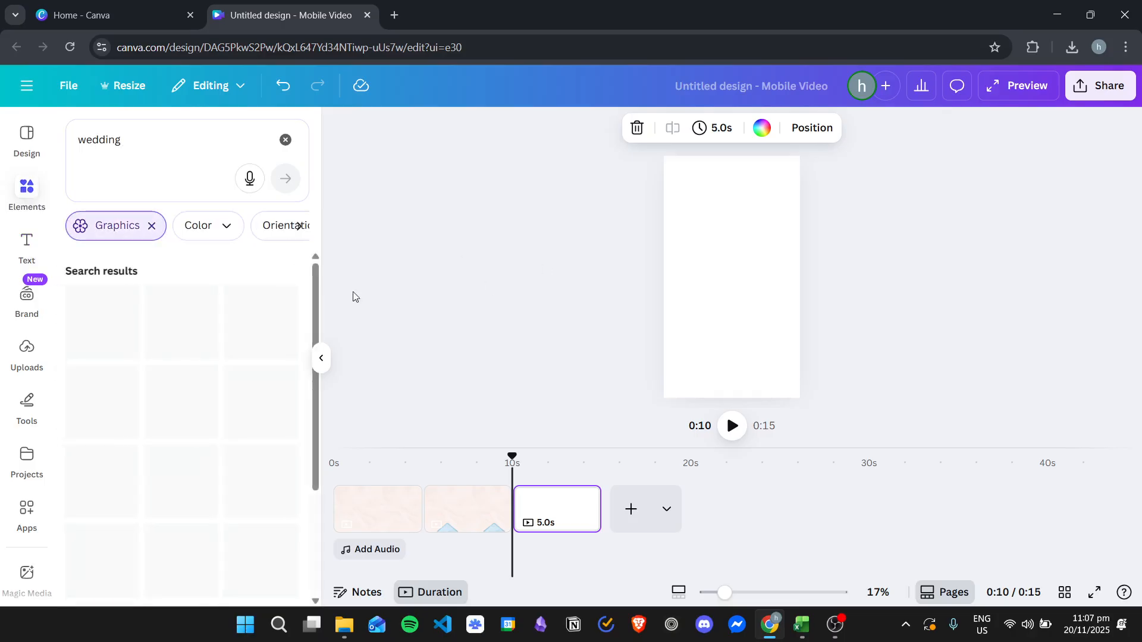
{"action": "left_click", "coordinate": [159, 147]}
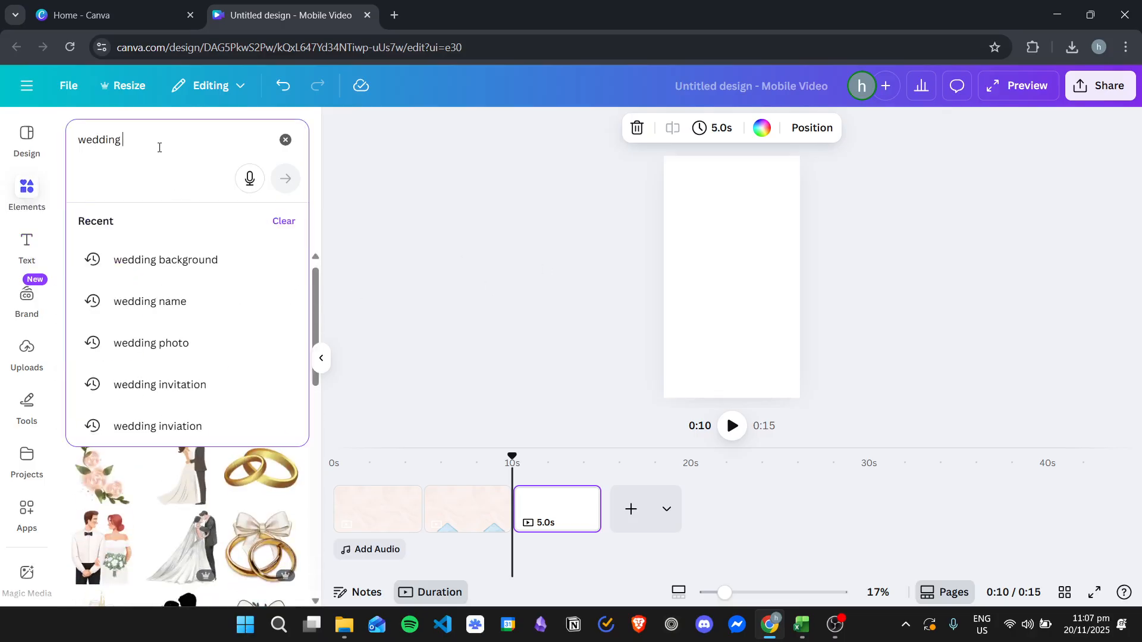
{"action": "type", "text": "invitation"}
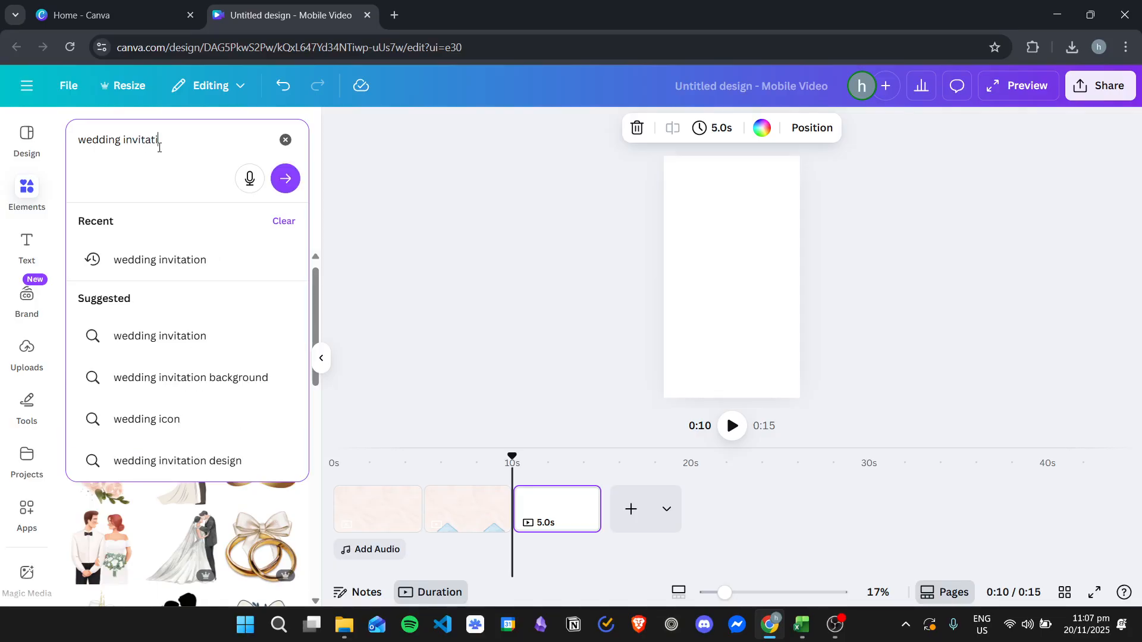
{"action": "key", "text": "Return"}
Step: Insert the ornamental rectangular frame on the third page, colour it black, enlarge it and centre it in the page's upper part
{"action": "left_click", "coordinate": [262, 324]}
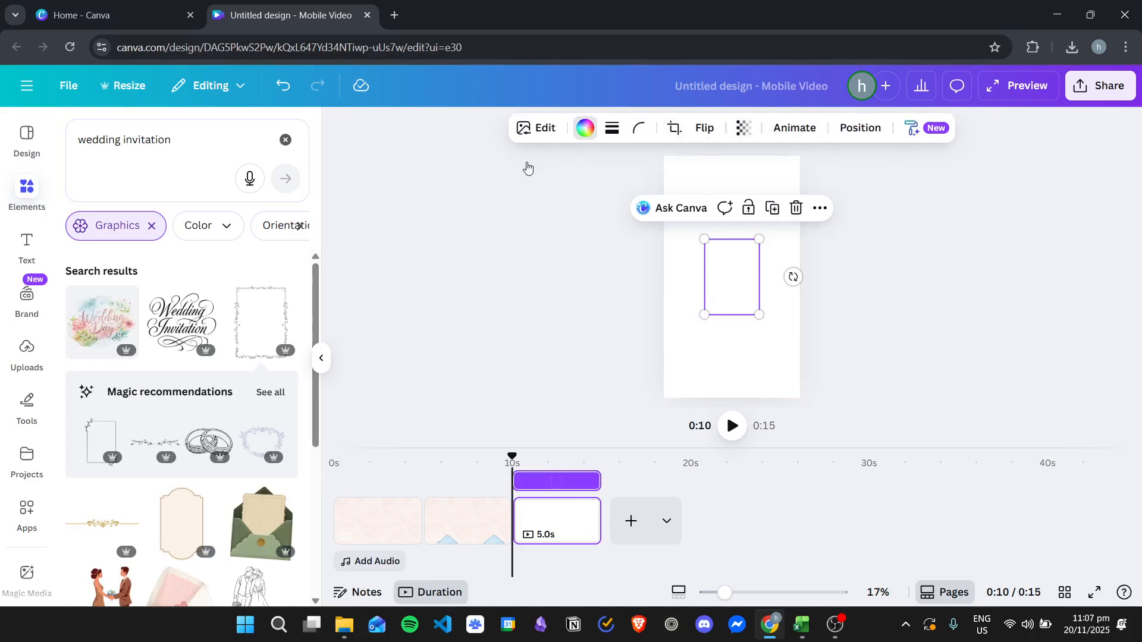
{"action": "left_click", "coordinate": [583, 137]}
{"action": "left_click", "coordinate": [114, 237]}
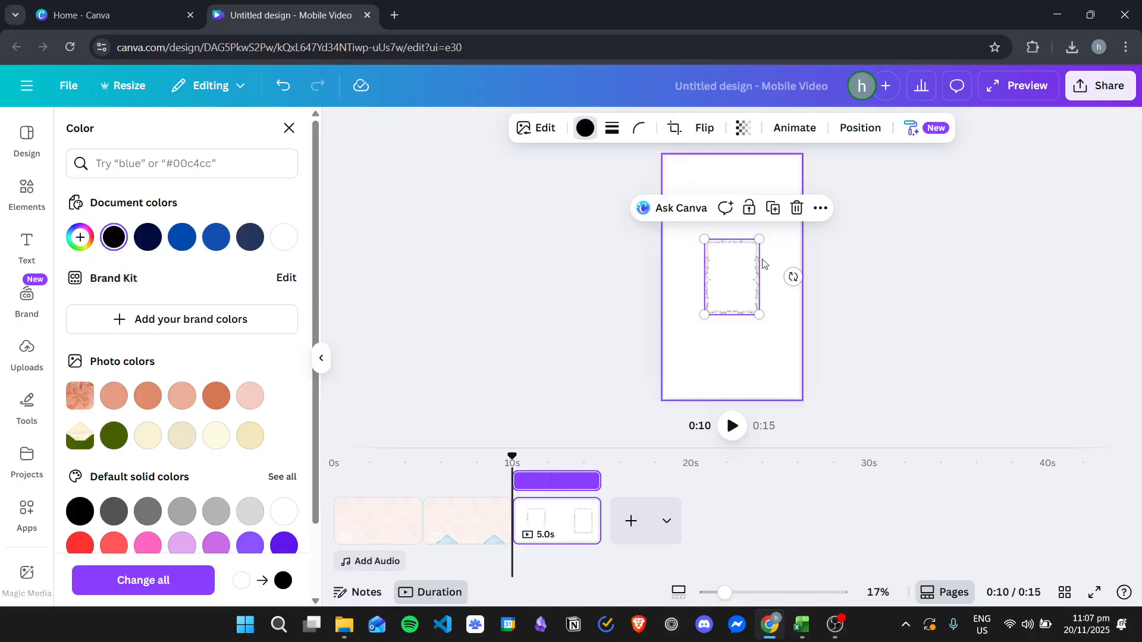
{"action": "left_click_drag", "start_coordinate": [708, 320], "coordinate": [677, 355]}
{"action": "left_click_drag", "start_coordinate": [747, 296], "coordinate": [726, 245]}
Step: Place the "Wedding Invitation" script lettering graphic inside the upper half of the frame, centred horizontally
{"action": "left_click", "coordinate": [27, 195]}
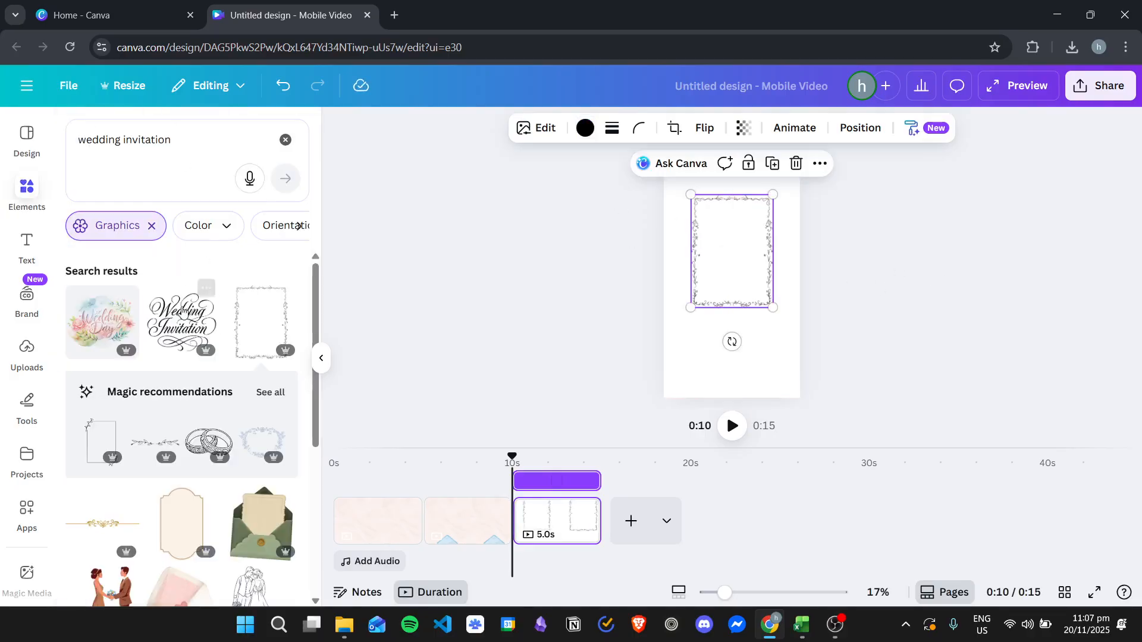
{"action": "left_click_drag", "start_coordinate": [189, 329], "coordinate": [740, 235]}
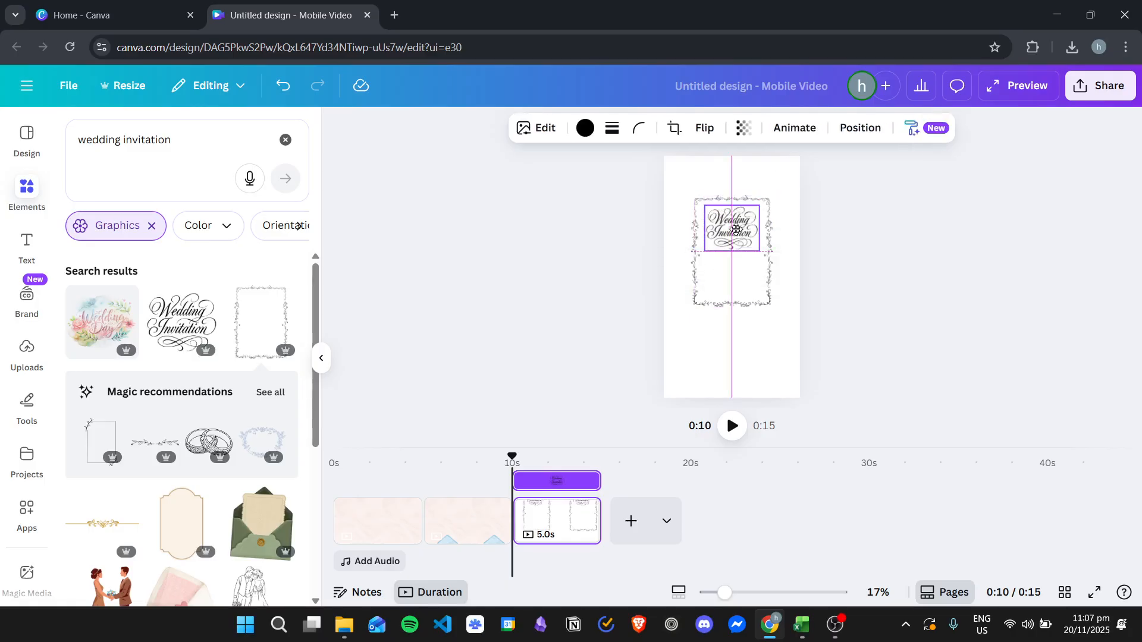
{"action": "left_click", "coordinate": [1062, 252]}
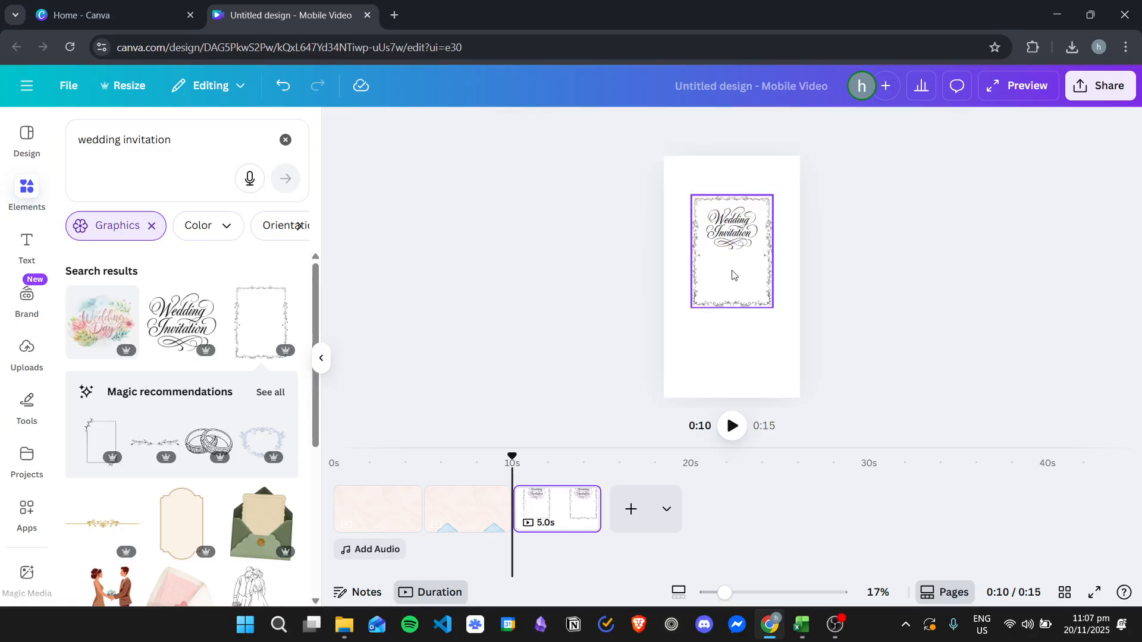
Step: Add a heading to the third page reading "You are invited to our wedding!"
{"action": "left_click", "coordinate": [27, 245]}
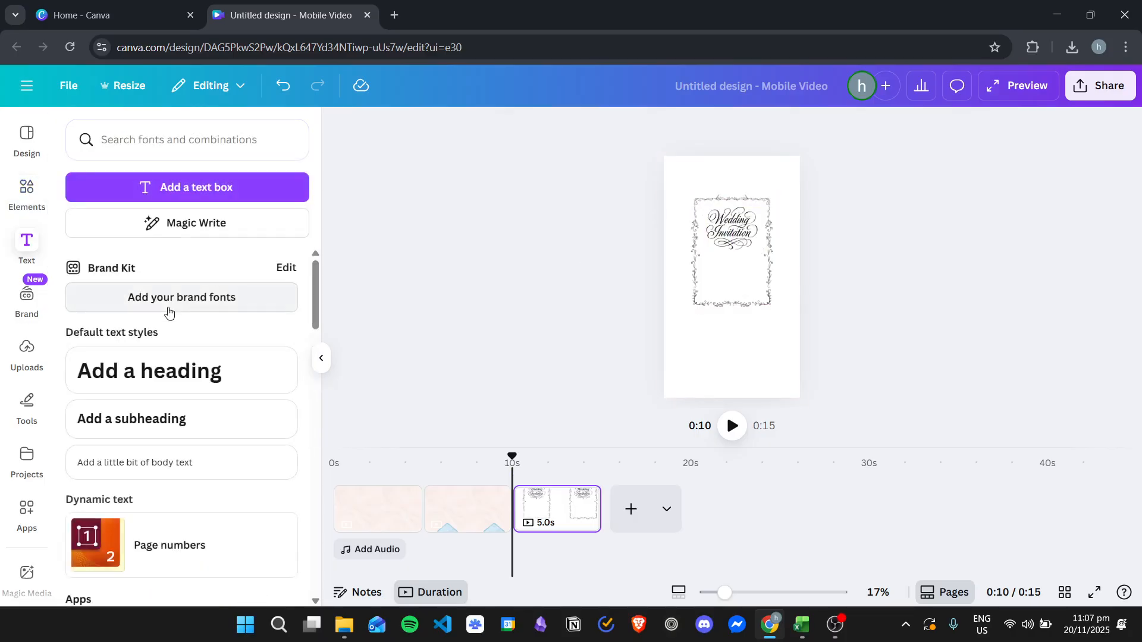
{"action": "left_click", "coordinate": [142, 370]}
{"action": "double_click", "coordinate": [746, 278]}
{"action": "type", "text": "You"}
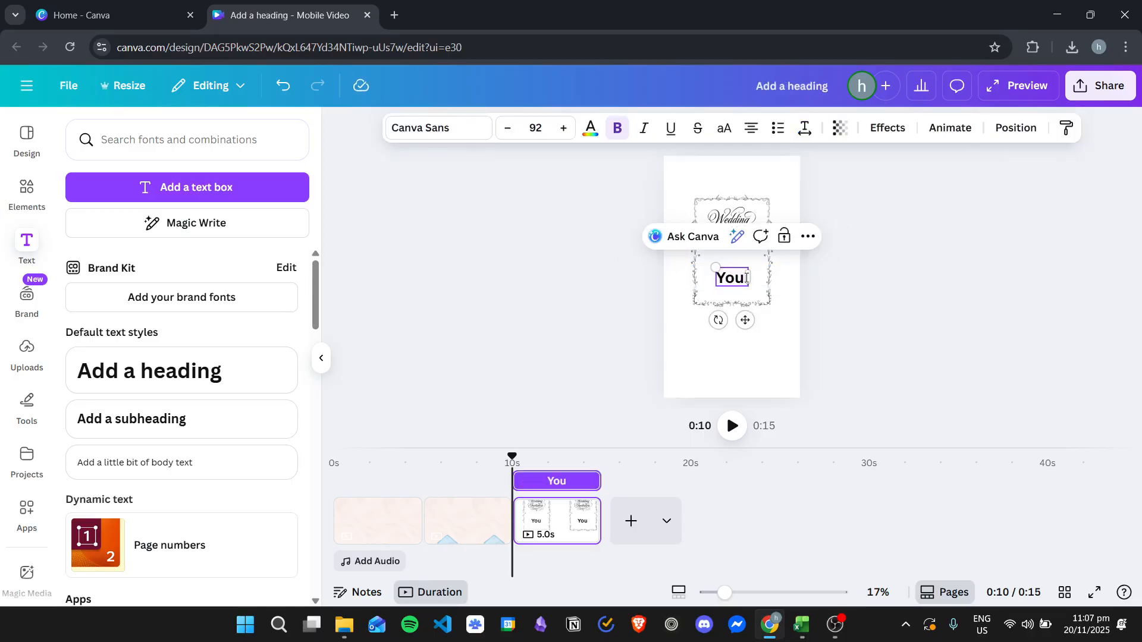
{"action": "type", "text": " are invited"}
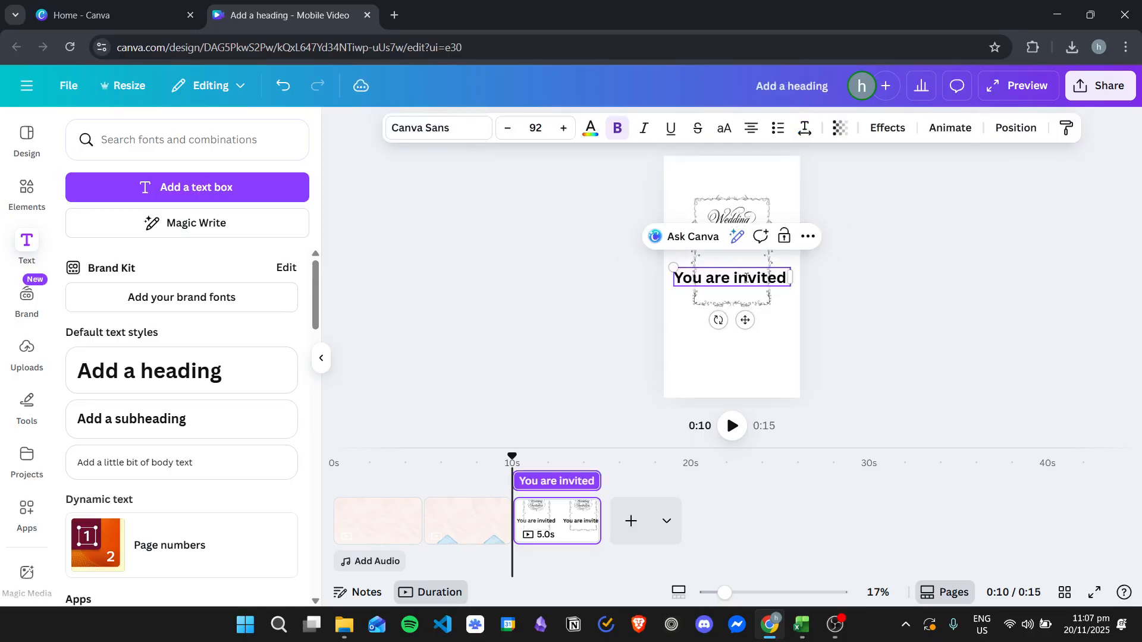
{"action": "type", "text": " to our wedding!"}
Step: Set the heading in the Rolling Pen Basic two font and shrink it to size 46 inside the frame below the lettering
{"action": "key", "text": "ctrl+a"}
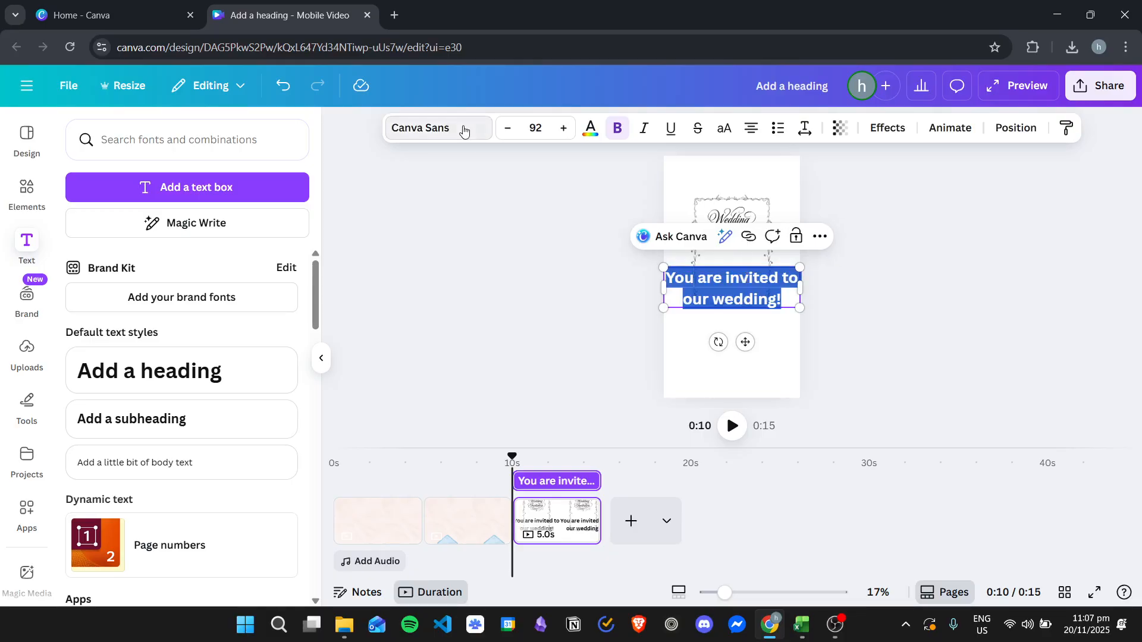
{"action": "left_click", "coordinate": [428, 127]}
{"action": "scroll", "coordinate": [173, 422], "scroll_direction": "down", "scroll_amount": 3}
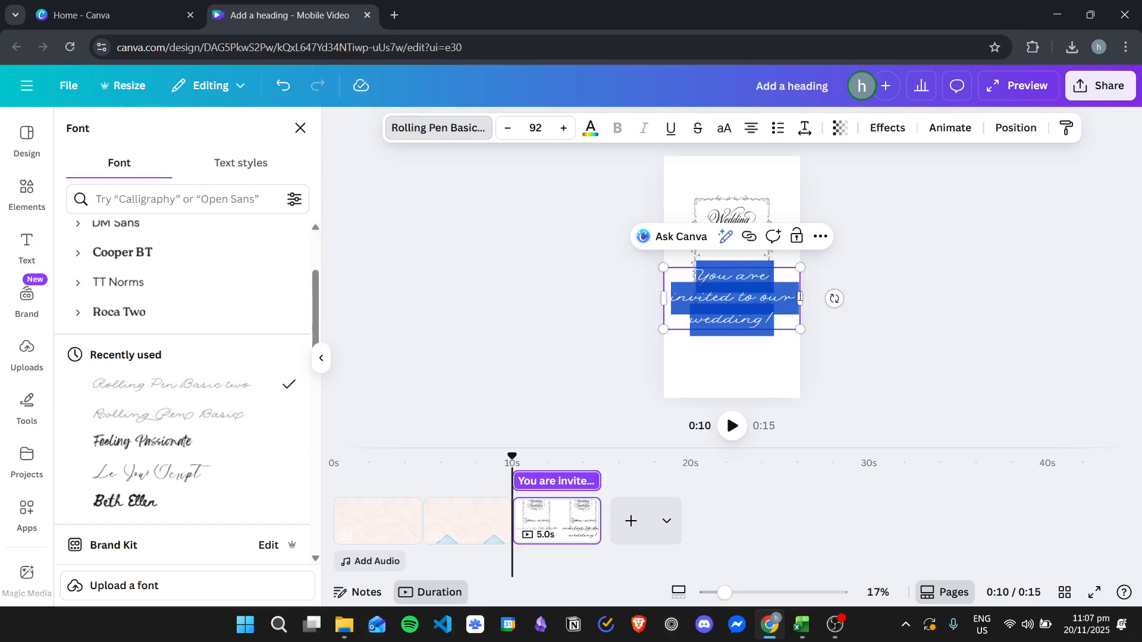
{"action": "left_click_drag", "start_coordinate": [792, 325], "coordinate": [736, 275]}
{"action": "left_click", "coordinate": [856, 279]}
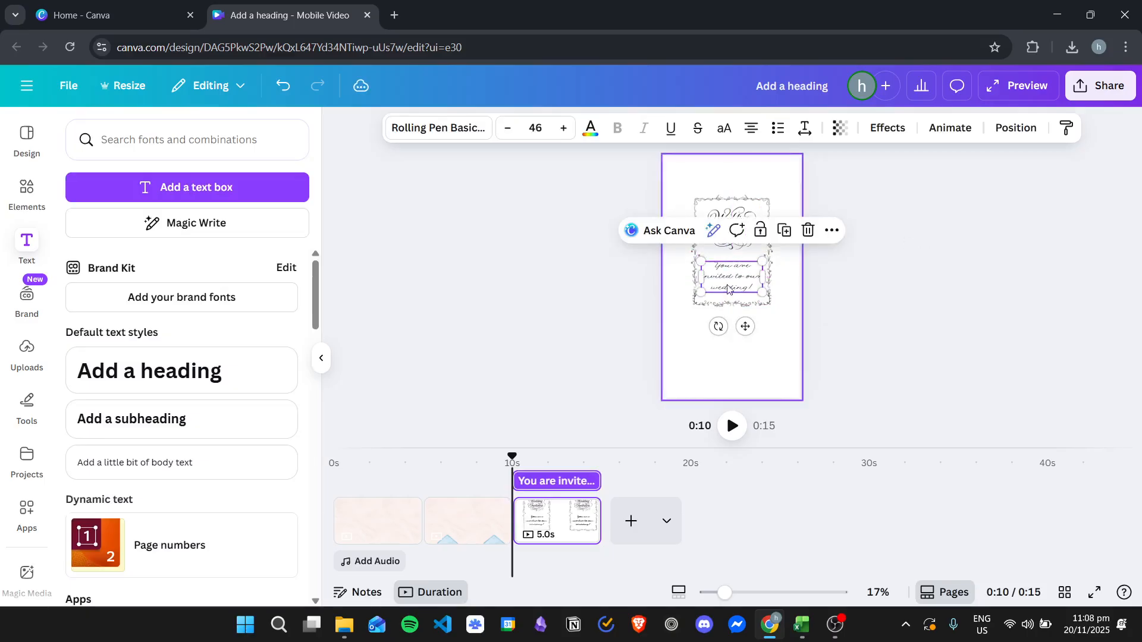
{"action": "left_click", "coordinate": [890, 297]}
Step: Group the frame, lettering and heading on the third page, and paste a copy of the group onto the second page
{"action": "left_click_drag", "start_coordinate": [683, 184], "coordinate": [779, 354]}
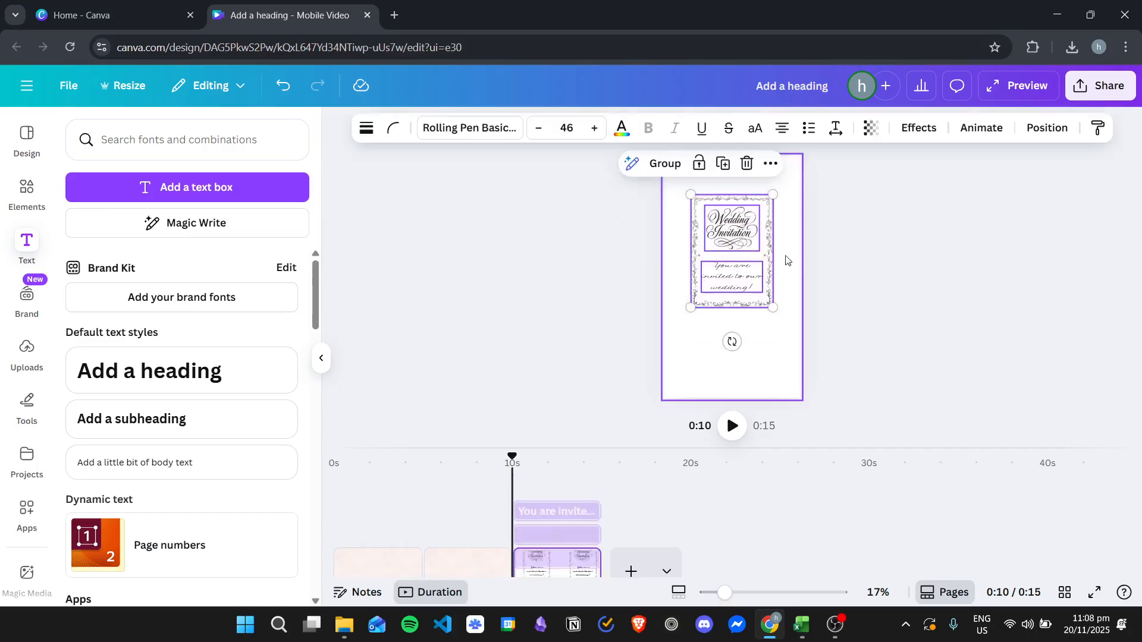
{"action": "left_click", "coordinate": [695, 163]}
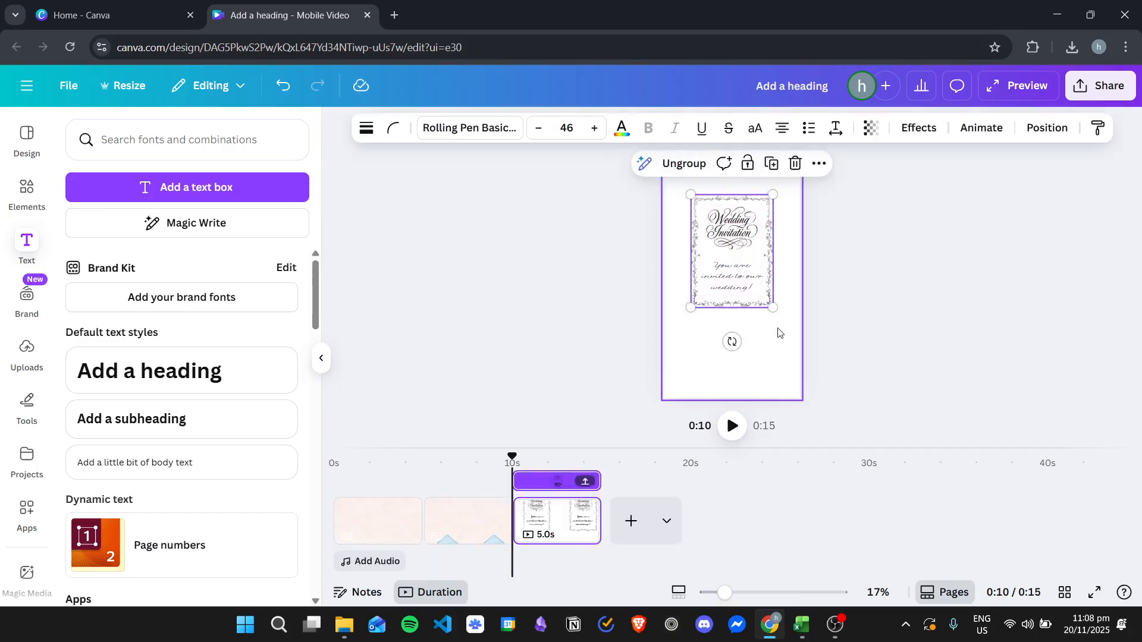
{"action": "left_click", "coordinate": [470, 522]}
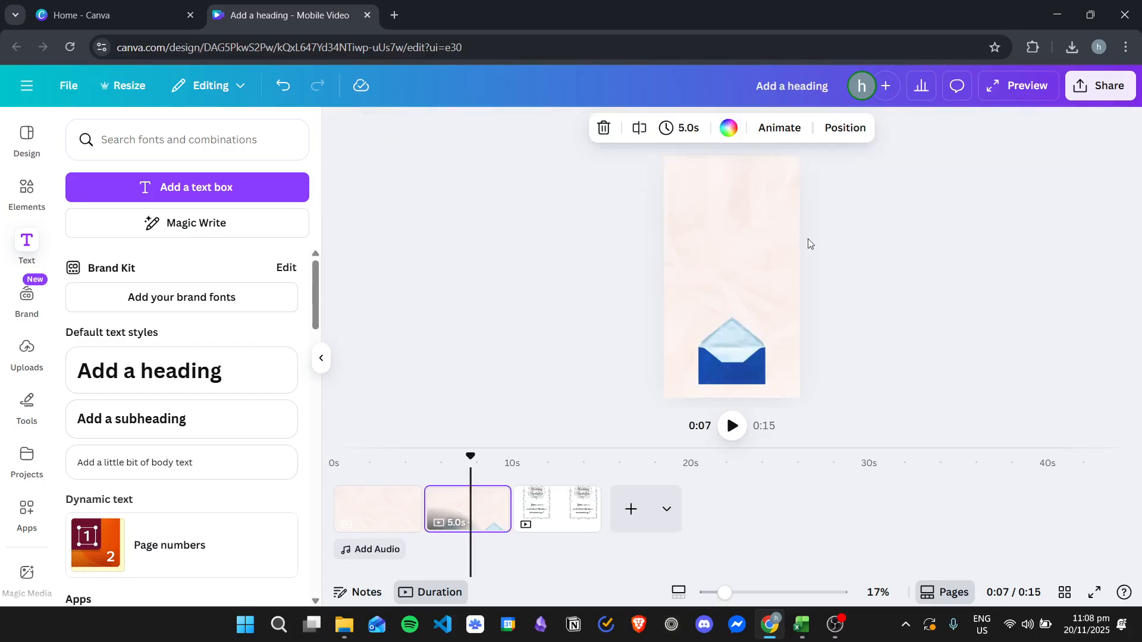
{"action": "key", "text": "ctrl+v"}
Step: Rotate the pasted invitation group a quarter turn, shrink it to the envelope's width and place it over the envelope
{"action": "left_click", "coordinate": [723, 266]}
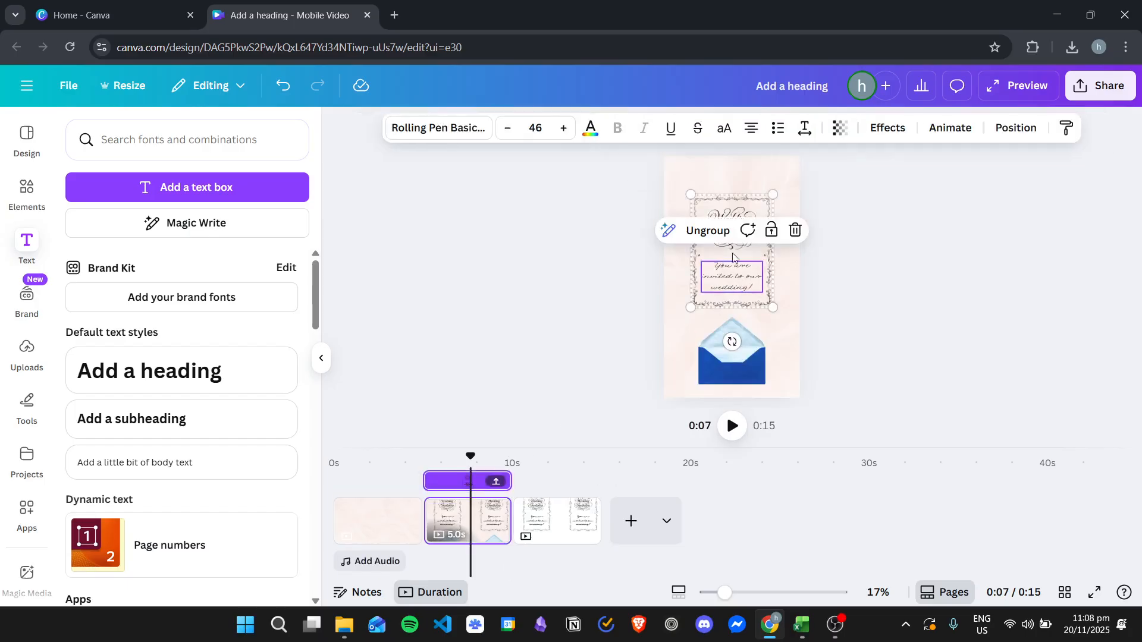
{"action": "left_click_drag", "start_coordinate": [729, 339], "coordinate": [788, 249]}
{"action": "left_click_drag", "start_coordinate": [788, 210], "coordinate": [739, 348]}
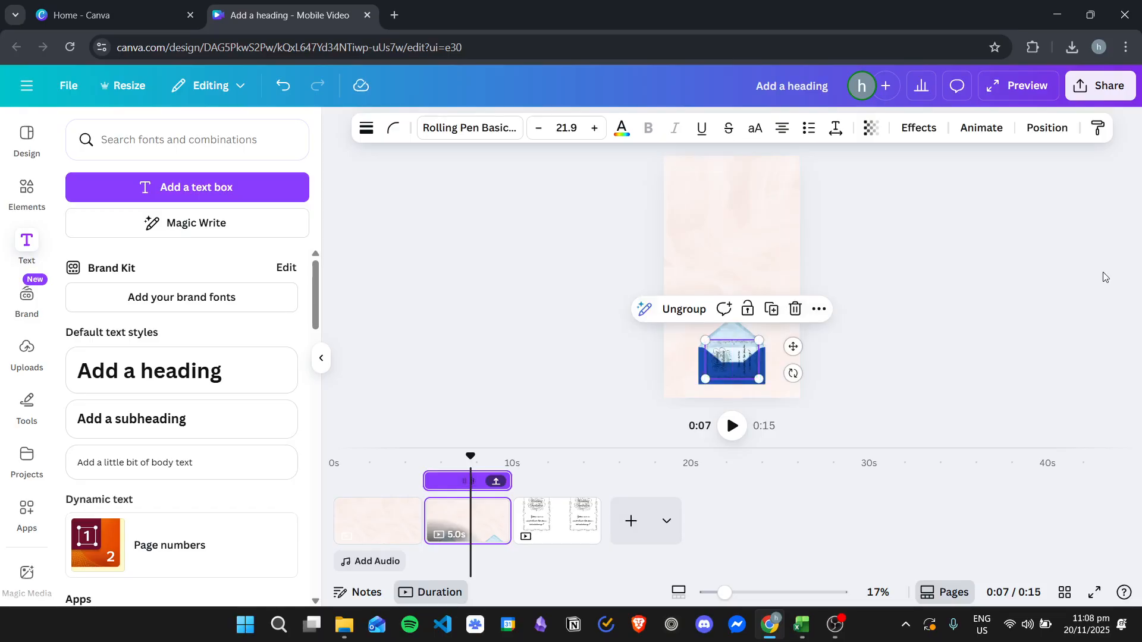
Step: Move the invitation group's layer beneath the flap and the envelope's front pocket, just above the envelope body
{"action": "left_click", "coordinate": [1034, 129]}
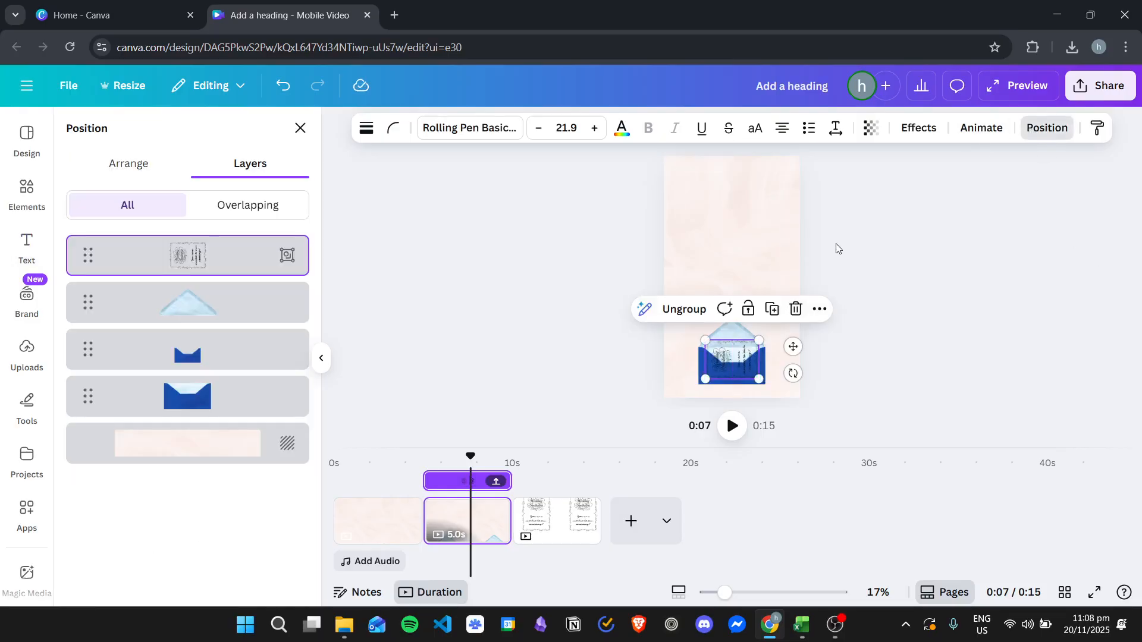
{"action": "left_click_drag", "start_coordinate": [78, 269], "coordinate": [210, 306]}
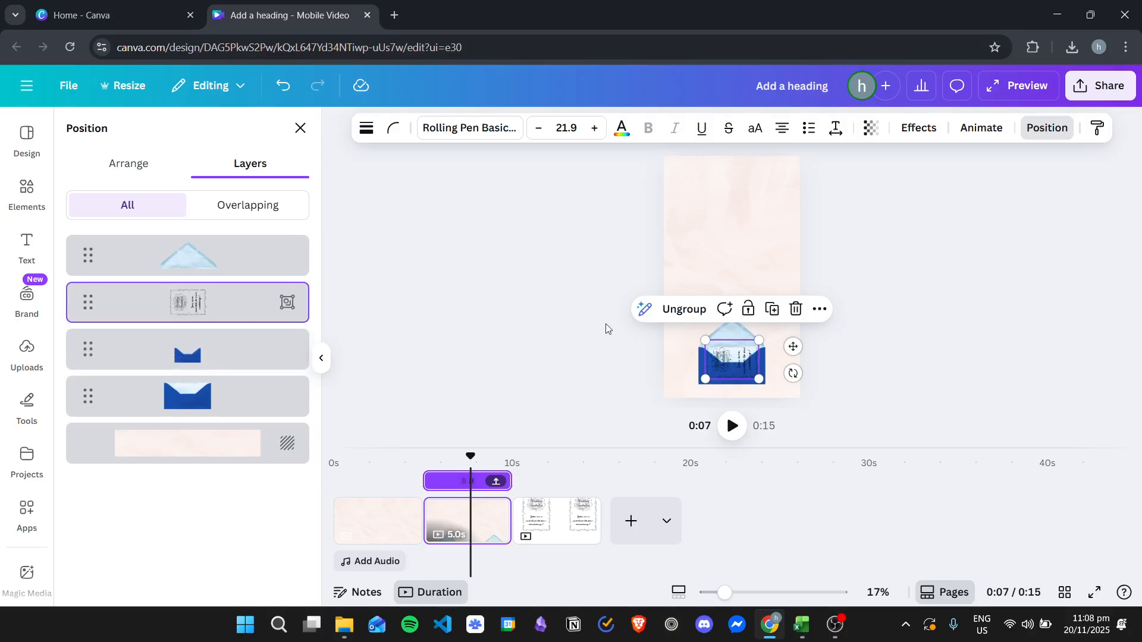
{"action": "left_click_drag", "start_coordinate": [215, 305], "coordinate": [204, 355]}
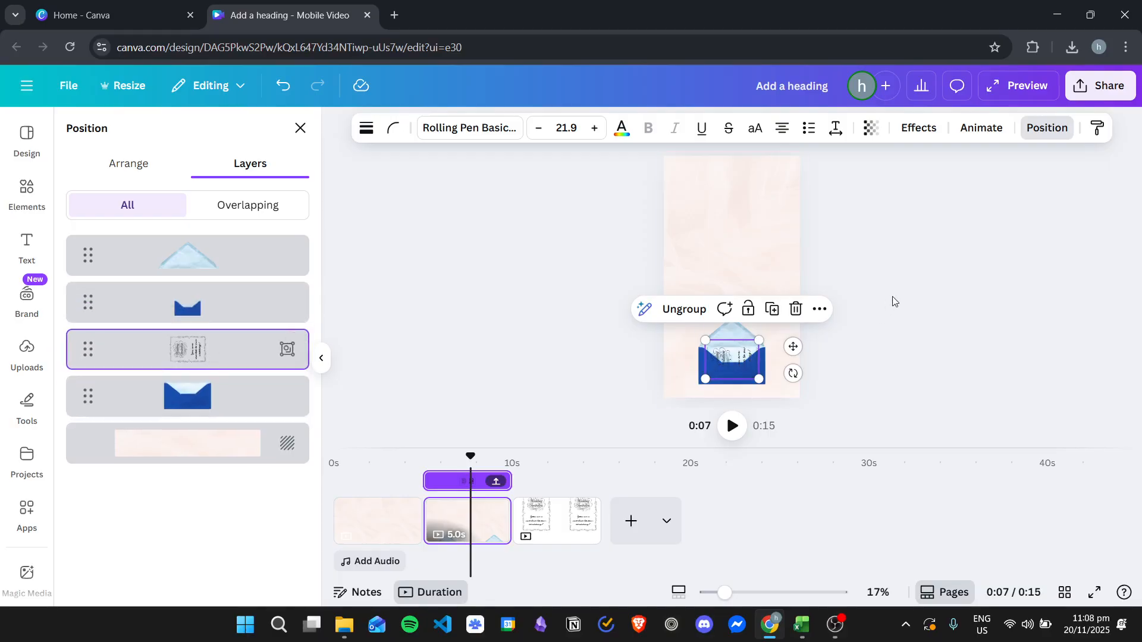
{"action": "left_click", "coordinate": [974, 283]}
{"action": "left_click", "coordinate": [977, 284]}
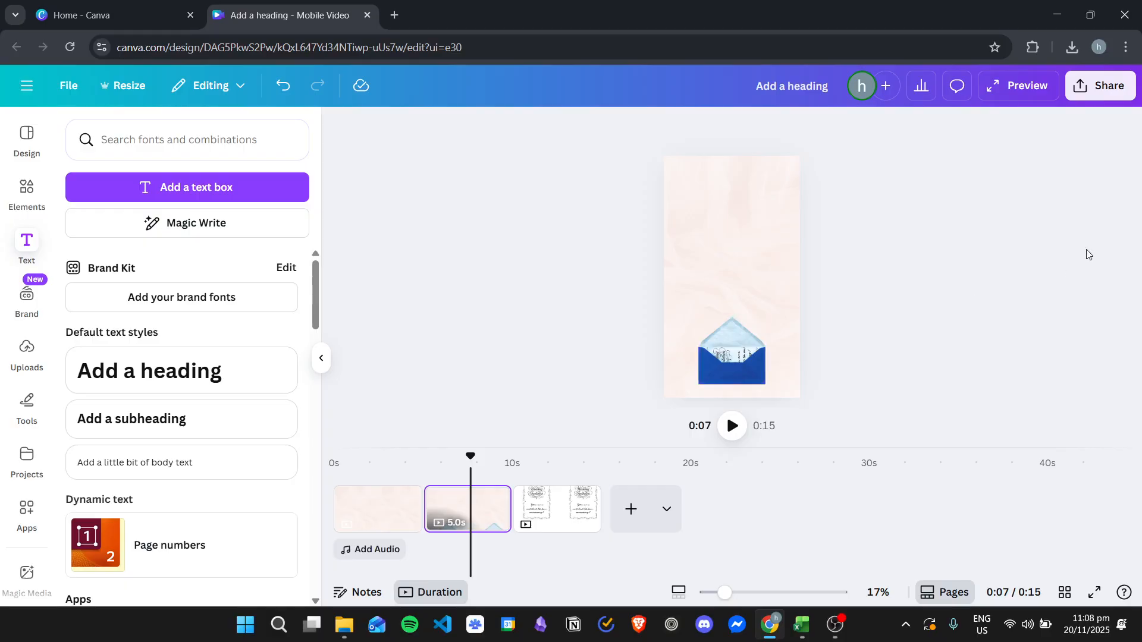
{"action": "right_click", "coordinate": [534, 520]}
{"action": "left_click", "coordinate": [482, 510]}
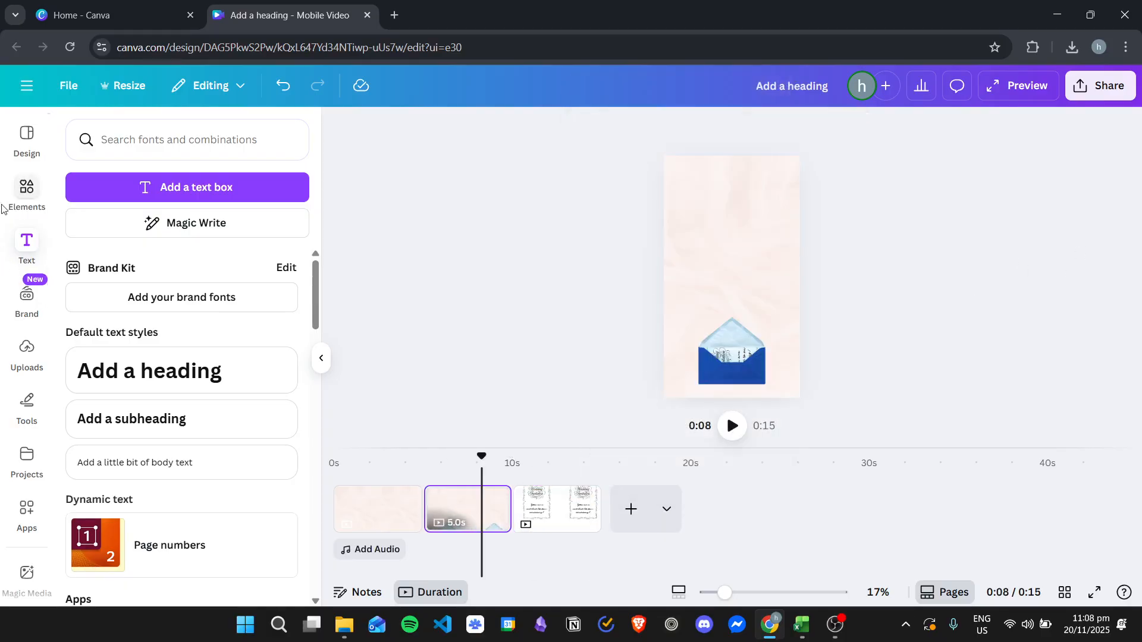
Step: Search the elements library for "wedding photos", limit the results to photos and browse them
{"action": "left_click", "coordinate": [22, 191]}
{"action": "left_click", "coordinate": [328, 144]}
{"action": "left_click", "coordinate": [196, 143]}
{"action": "key", "text": "ctrl+BackSpace"}
{"action": "type", "text": "photos"}
{"action": "key", "text": "Return"}
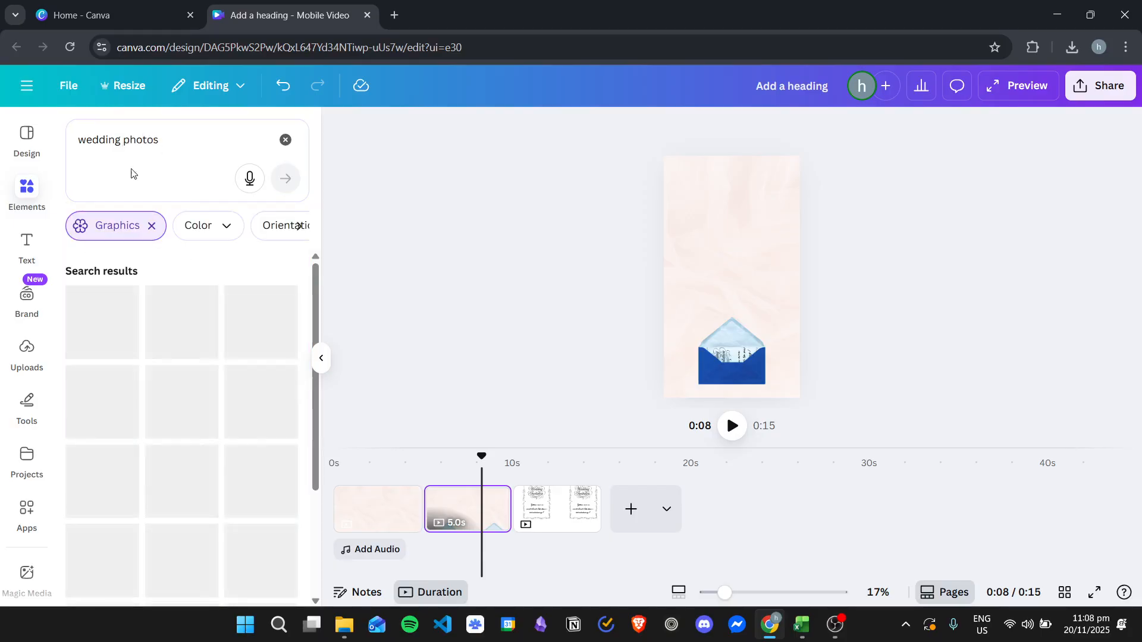
{"action": "left_click", "coordinate": [152, 225]}
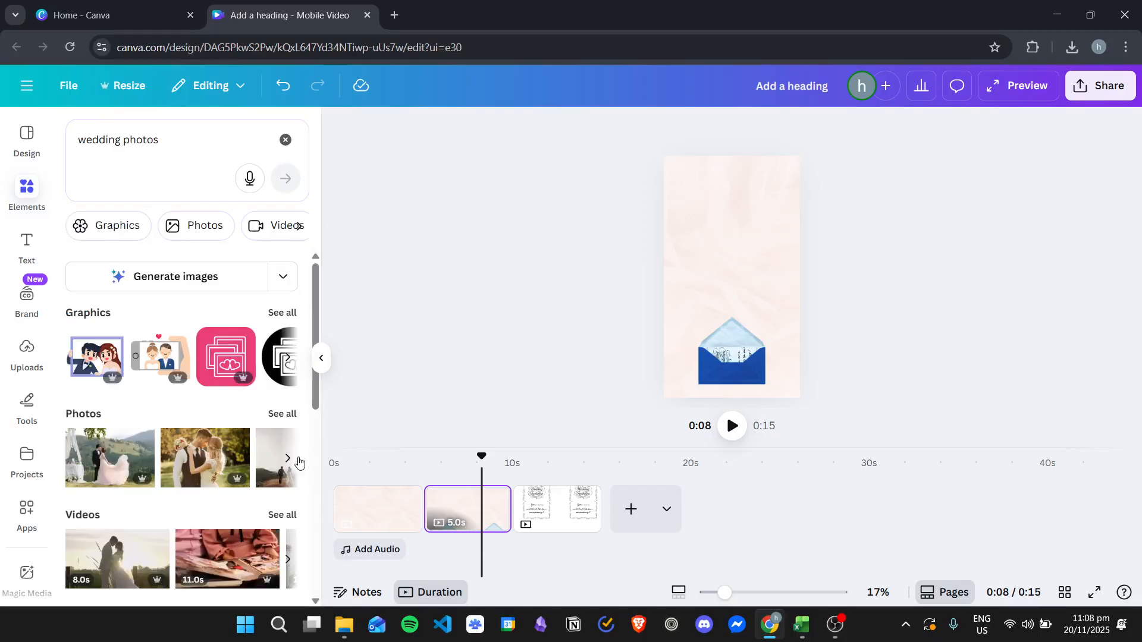
{"action": "left_click", "coordinate": [280, 422]}
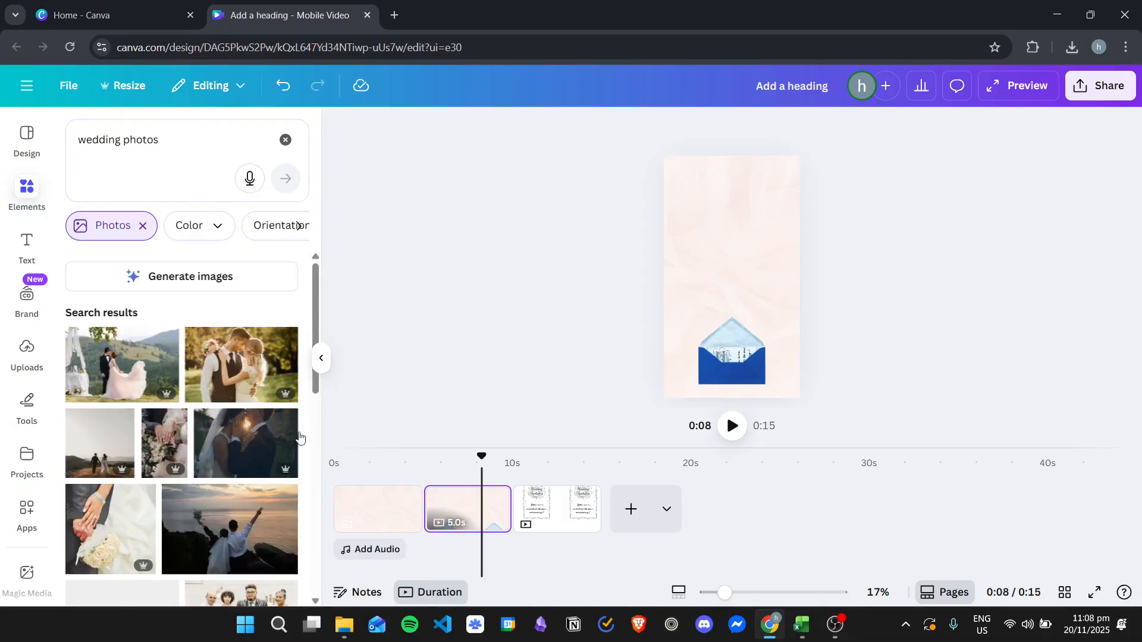
{"action": "scroll", "coordinate": [277, 463], "scroll_direction": "down", "scroll_amount": 1}
{"action": "scroll", "coordinate": [276, 461], "scroll_direction": "up", "scroll_amount": 1}
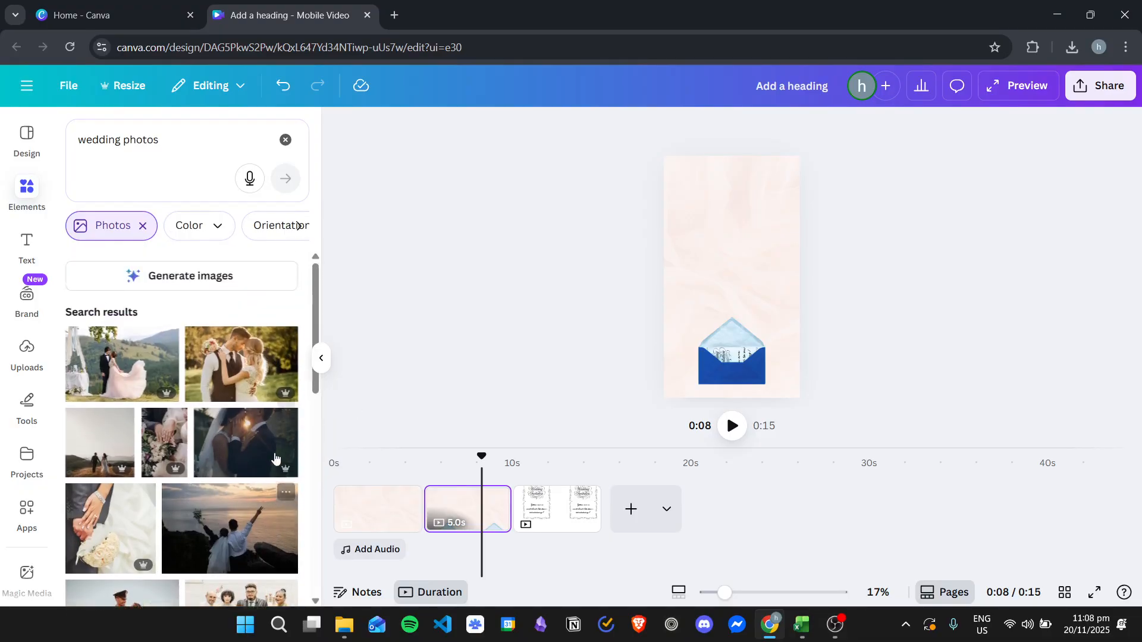
{"action": "left_click", "coordinate": [246, 436]}
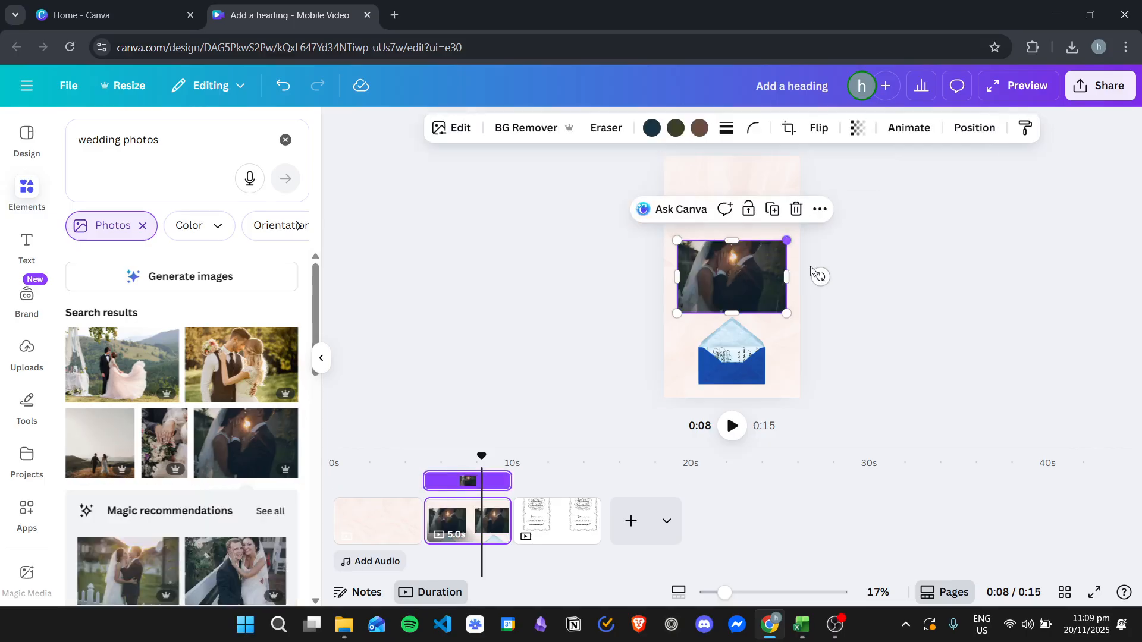
{"action": "left_click_drag", "start_coordinate": [787, 238], "coordinate": [725, 361]}
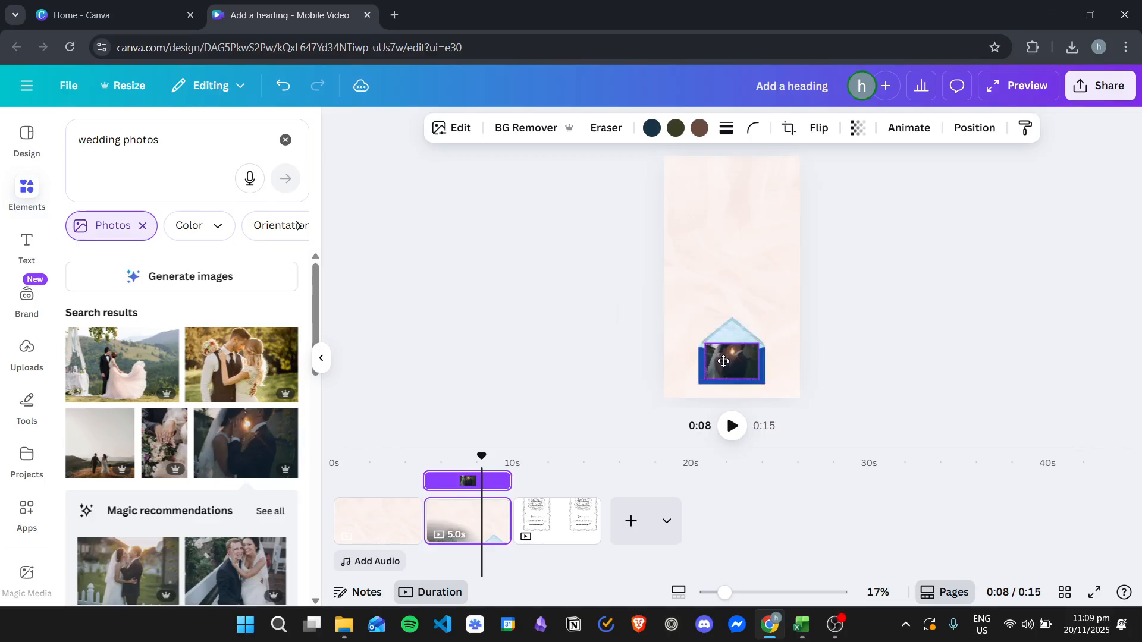
{"action": "left_click", "coordinate": [721, 364]}
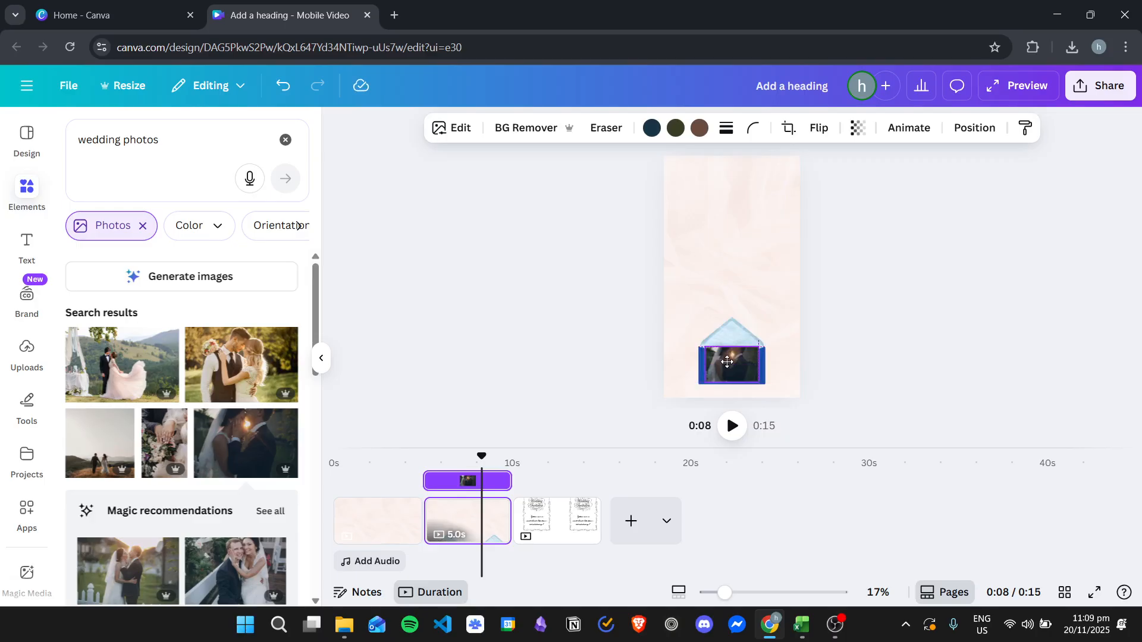
{"action": "left_click", "coordinate": [981, 131]}
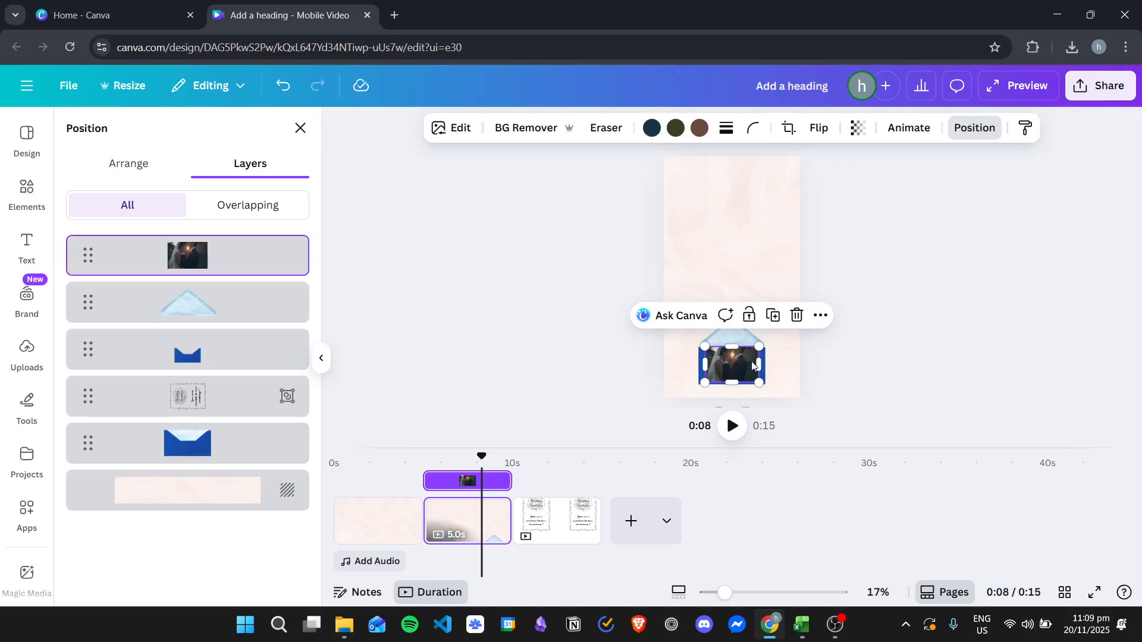
{"action": "left_click_drag", "start_coordinate": [747, 321], "coordinate": [738, 254]}
{"action": "key", "text": "Delete"}
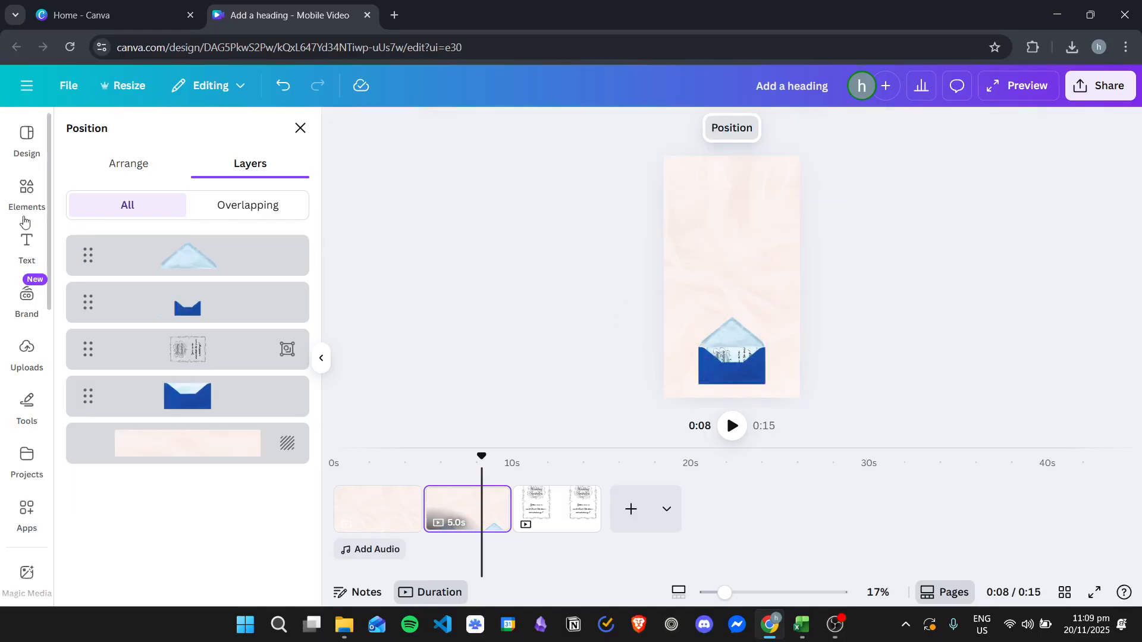
Step: Add the photo of hands over a bouquet, rotate it a quarter turn, shrink it to the envelope's width and place it over the envelope
{"action": "left_click", "coordinate": [34, 191]}
{"action": "left_click", "coordinate": [33, 190]}
{"action": "left_click", "coordinate": [167, 444]}
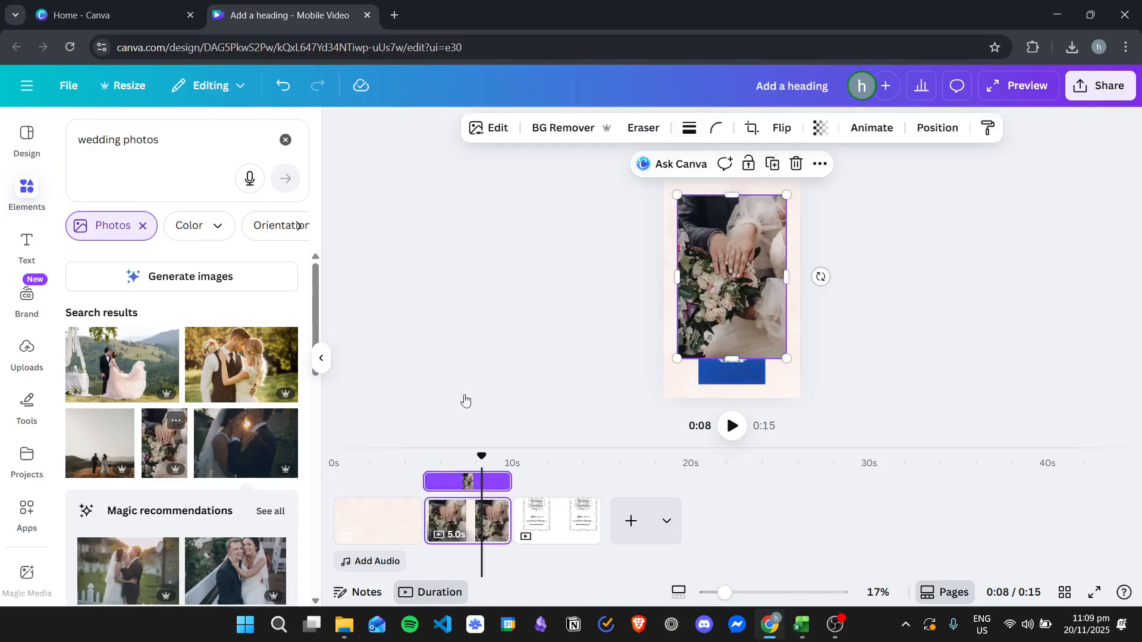
{"action": "left_click_drag", "start_coordinate": [819, 276], "coordinate": [737, 184]}
{"action": "left_click_drag", "start_coordinate": [797, 233], "coordinate": [729, 364]}
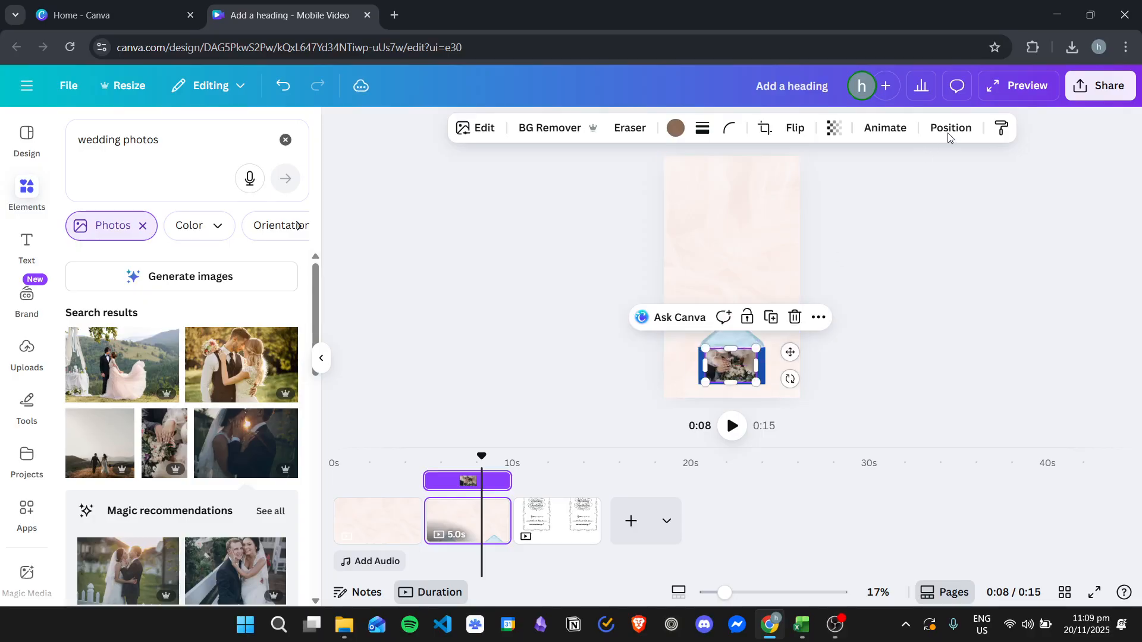
Step: Move the bouquet photo's layer beneath the invitation group, just above the envelope body
{"action": "left_click", "coordinate": [949, 130]}
{"action": "left_click_drag", "start_coordinate": [216, 288], "coordinate": [222, 405]}
{"action": "left_click", "coordinate": [955, 291]}
{"action": "left_click", "coordinate": [935, 274]}
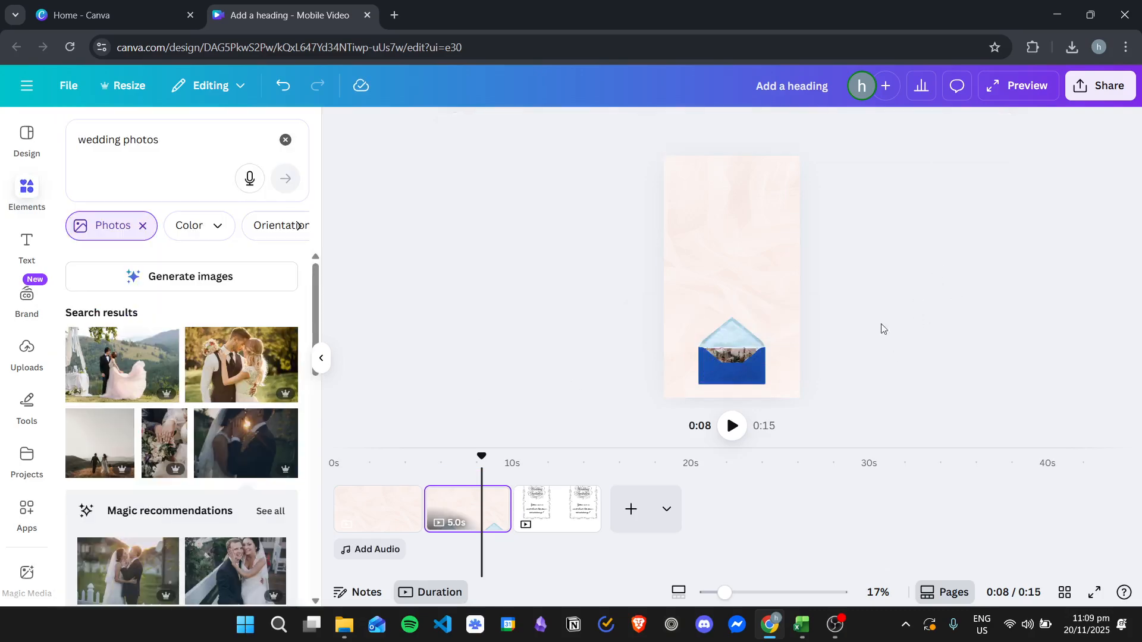
Step: Duplicate the second page with the open envelope and delete the white page holding the original invitation
{"action": "left_click", "coordinate": [541, 519]}
{"action": "left_click", "coordinate": [478, 506]}
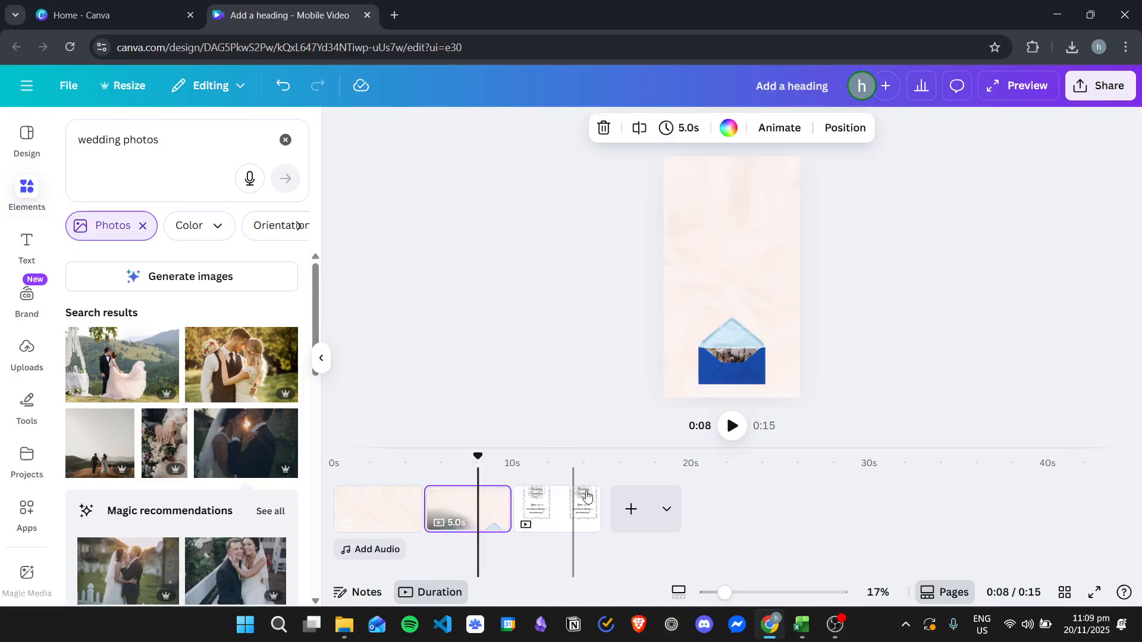
{"action": "key", "text": "ctrl+d"}
{"action": "left_click", "coordinate": [639, 511]}
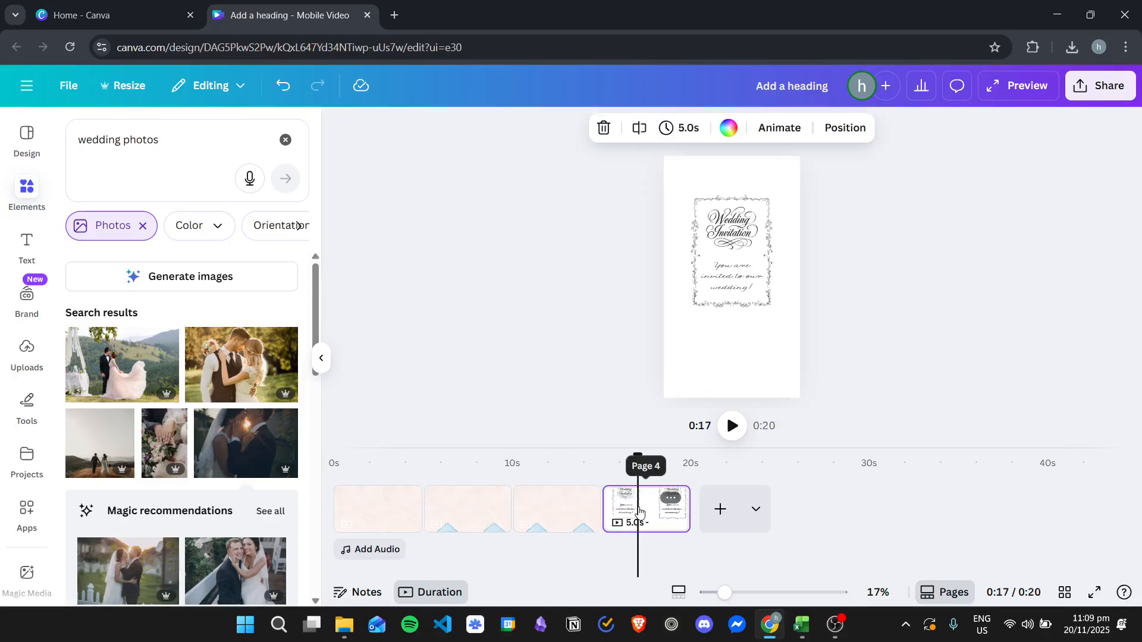
{"action": "key", "text": "Delete"}
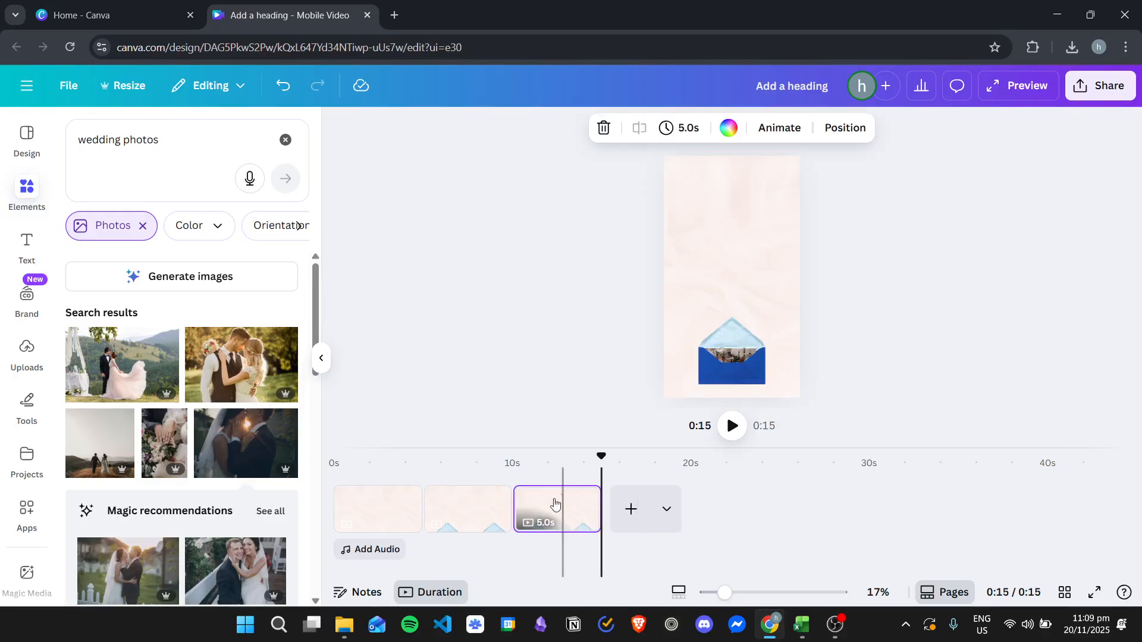
Step: On the third page, pull the bouquet photo out of the envelope, turn it upright and enlarge it above the envelope
{"action": "left_click", "coordinate": [731, 355]}
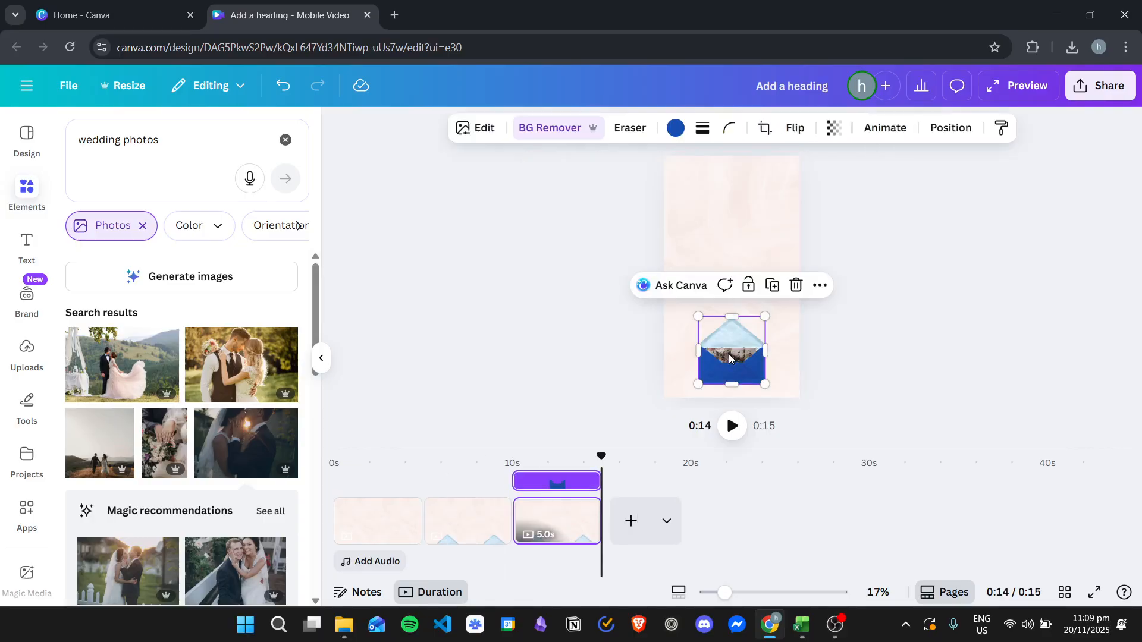
{"action": "left_click", "coordinate": [950, 127]}
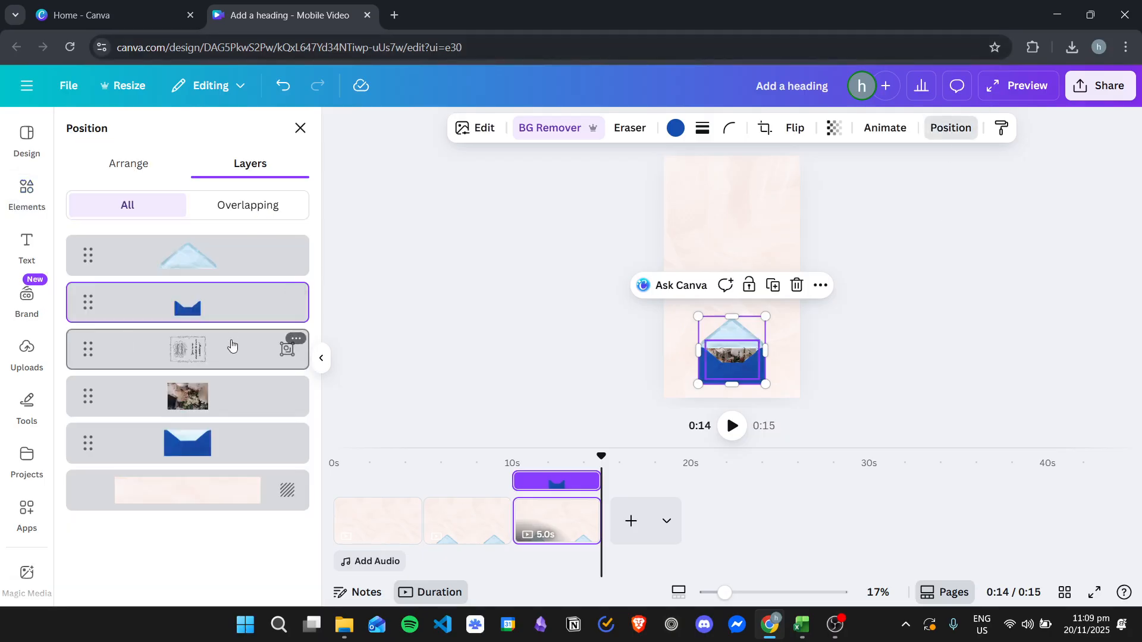
{"action": "left_click", "coordinate": [224, 402]}
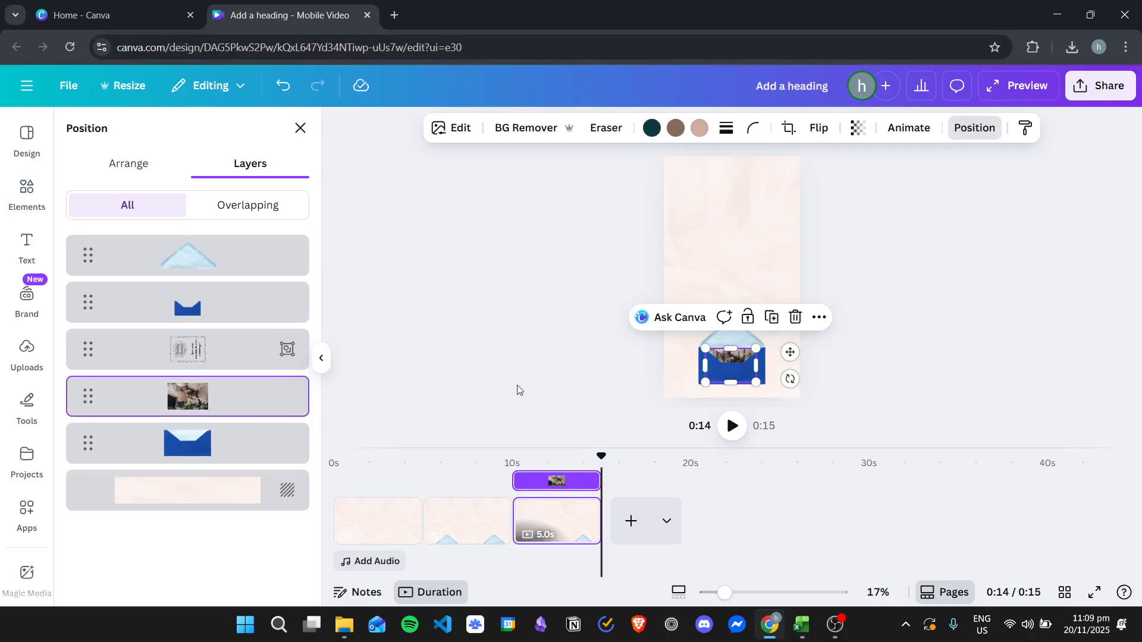
{"action": "left_click_drag", "start_coordinate": [732, 361], "coordinate": [648, 333]}
{"action": "left_click_drag", "start_coordinate": [714, 241], "coordinate": [741, 216]}
{"action": "left_click_drag", "start_coordinate": [688, 299], "coordinate": [681, 310]}
{"action": "double_click", "coordinate": [763, 234]}
{"action": "left_click_drag", "start_coordinate": [747, 231], "coordinate": [752, 231]}
{"action": "left_click", "coordinate": [962, 279]}
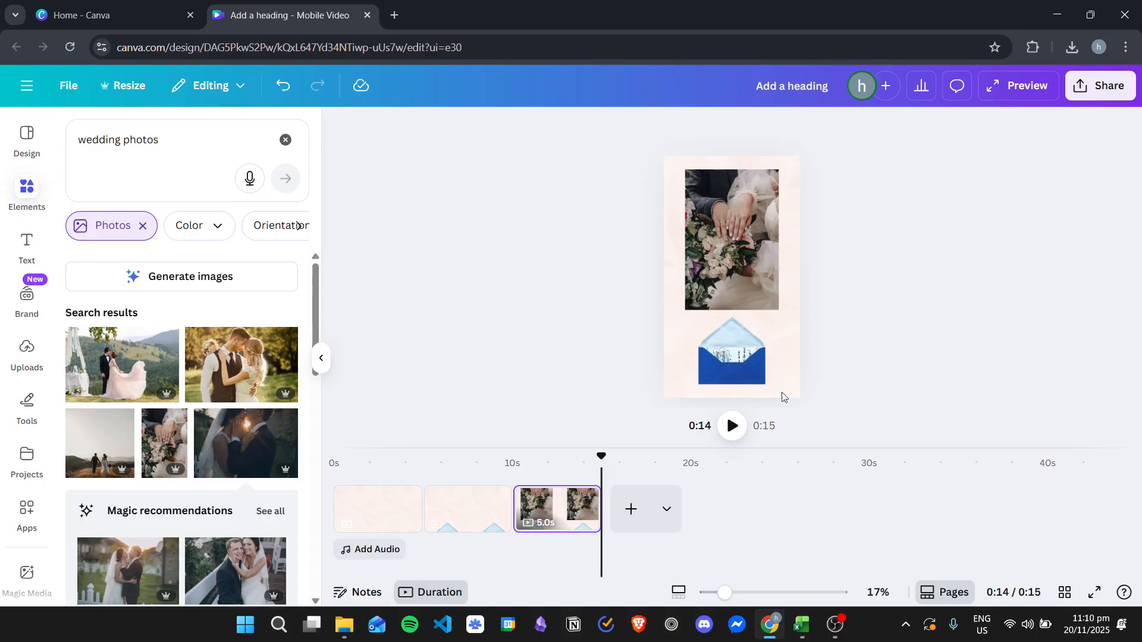
Step: Duplicate the second page and move the copy to the end, after the photo page
{"action": "left_click", "coordinate": [479, 502]}
{"action": "left_click", "coordinate": [644, 494]}
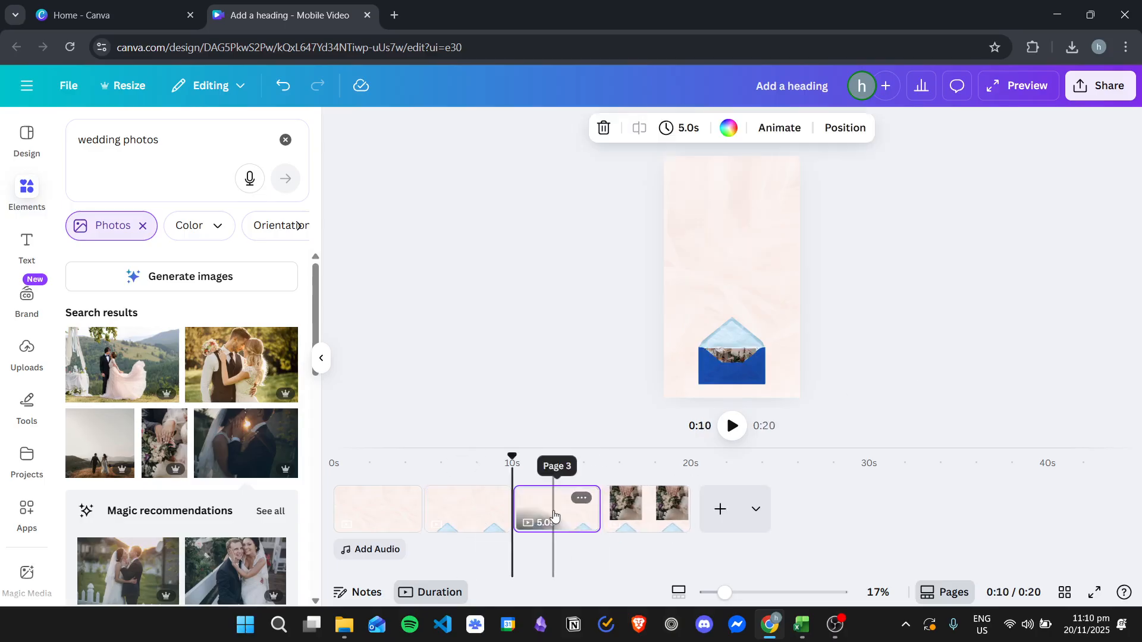
{"action": "left_click_drag", "start_coordinate": [574, 507], "coordinate": [687, 515]}
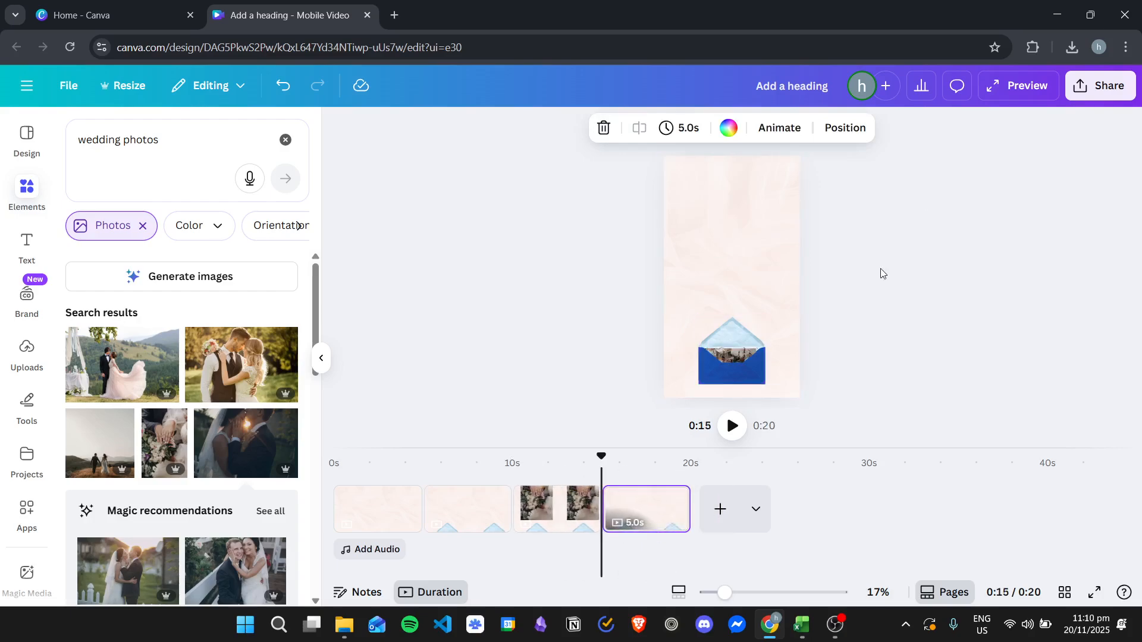
Step: On the fourth page, pull the invitation group out of the envelope, turn it upright and enlarge it above the envelope
{"action": "left_click", "coordinate": [643, 524]}
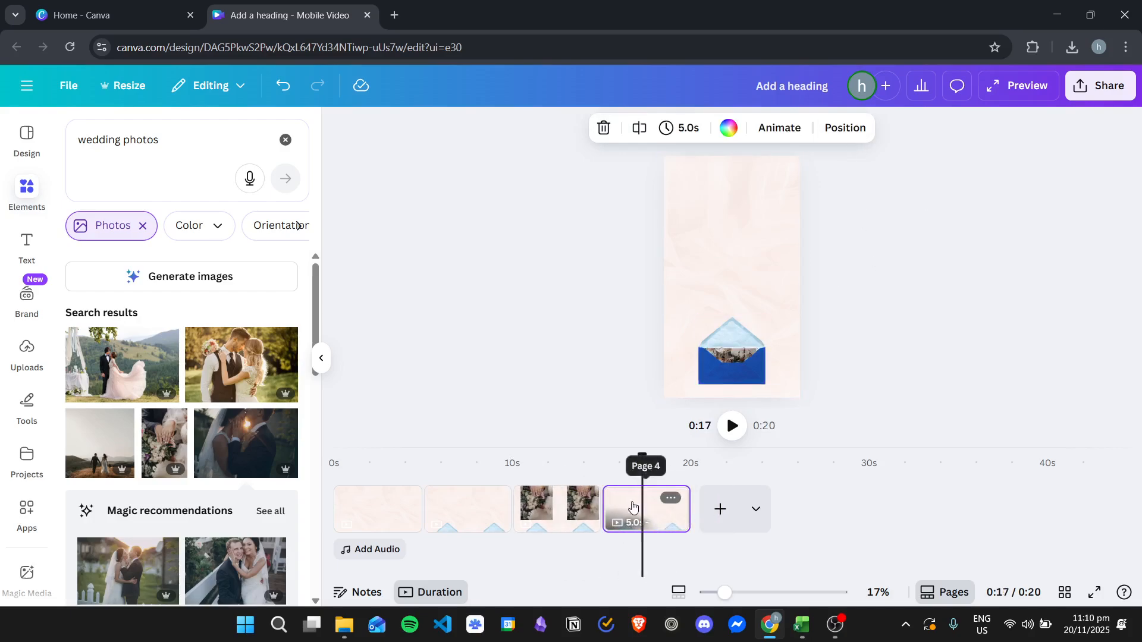
{"action": "left_click", "coordinate": [846, 137]}
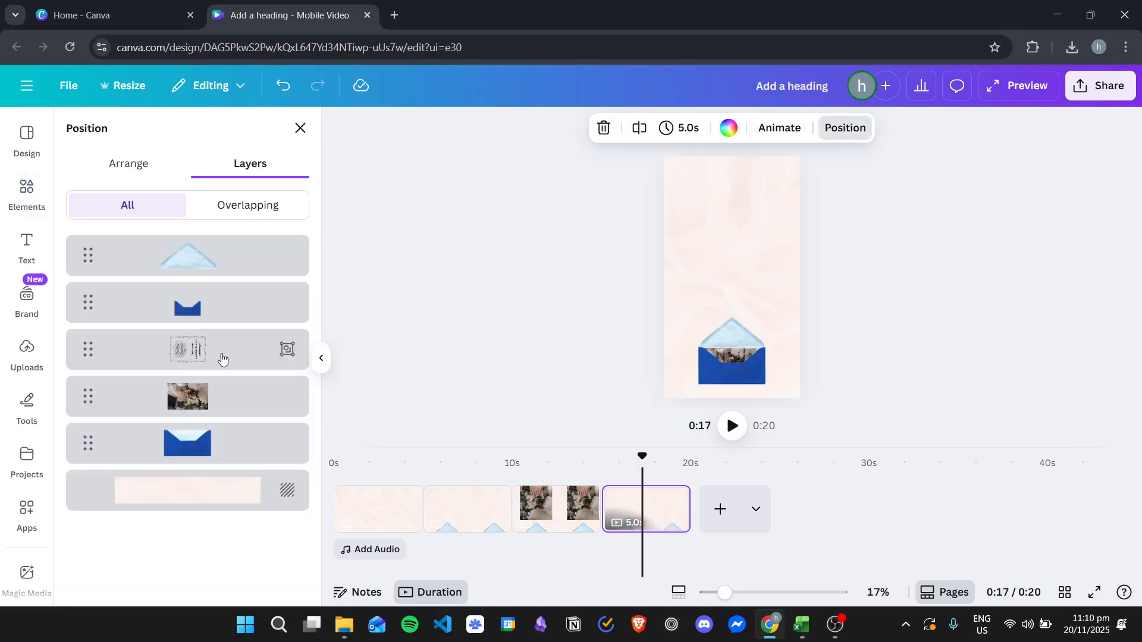
{"action": "left_click", "coordinate": [198, 348]}
{"action": "left_click_drag", "start_coordinate": [738, 371], "coordinate": [682, 314]}
{"action": "left_click", "coordinate": [951, 296]}
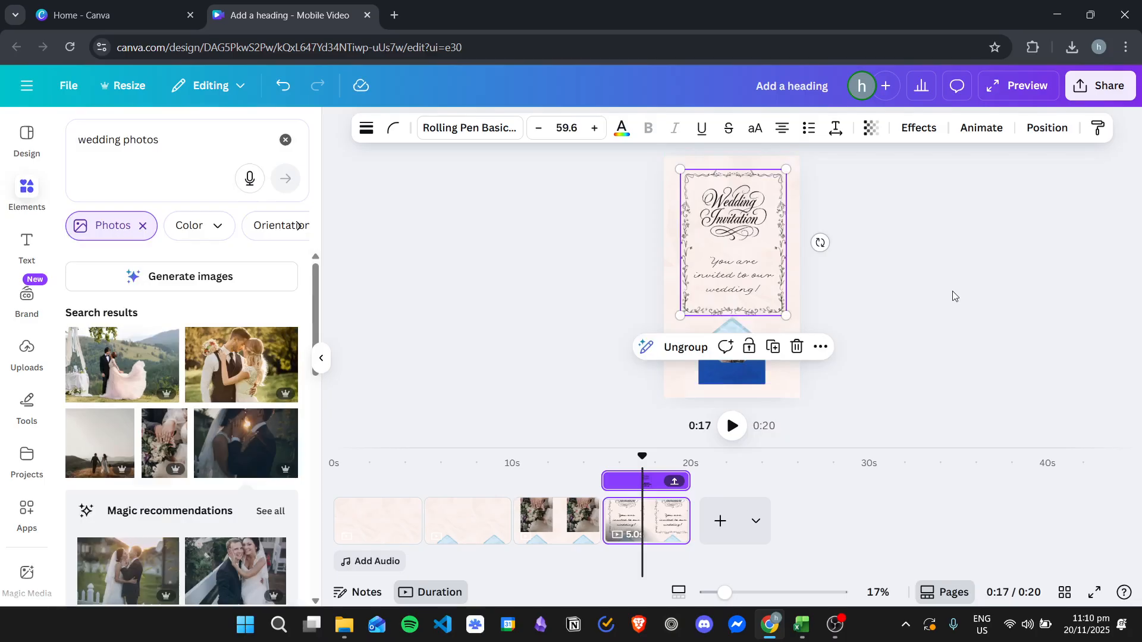
{"action": "left_click", "coordinate": [388, 506]}
{"action": "left_click", "coordinate": [478, 514]}
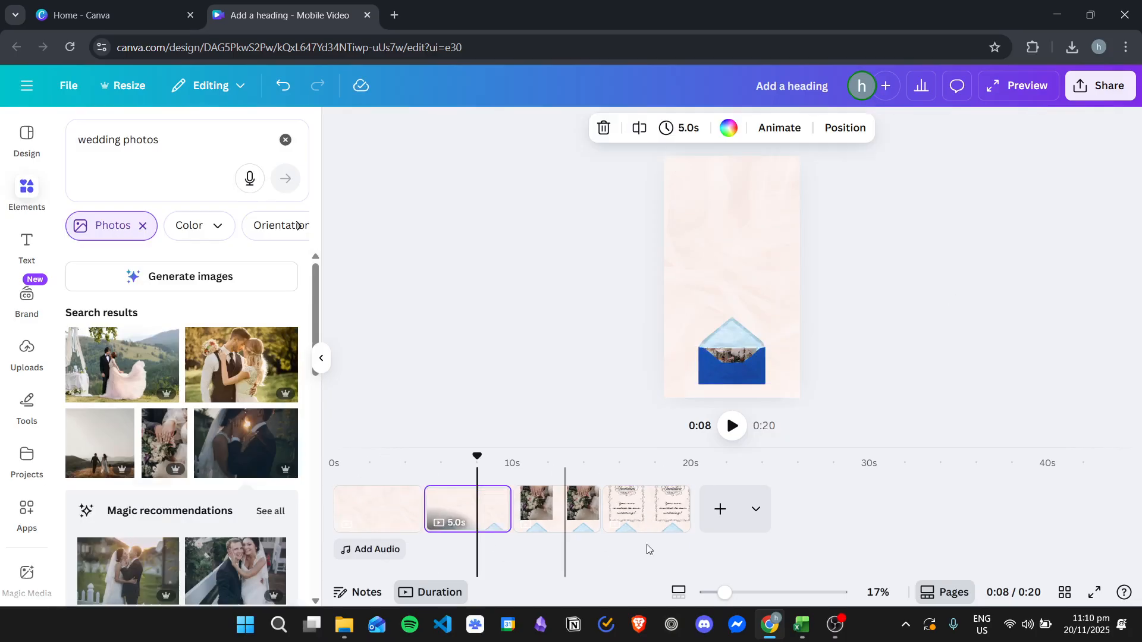
{"action": "left_click", "coordinate": [558, 511]}
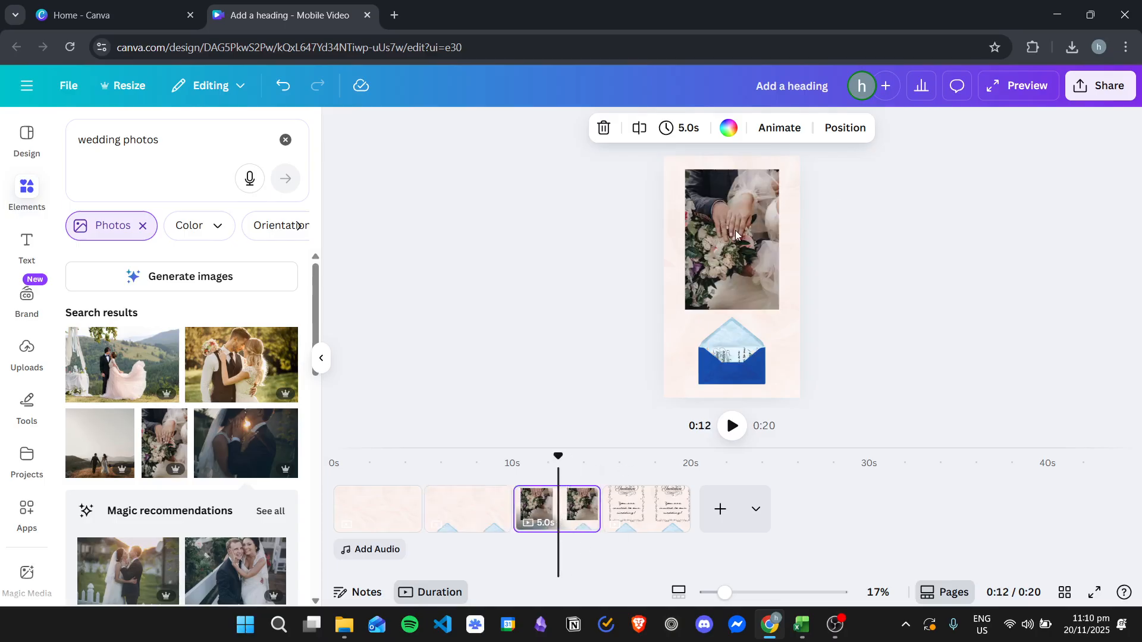
{"action": "left_click", "coordinate": [651, 510]}
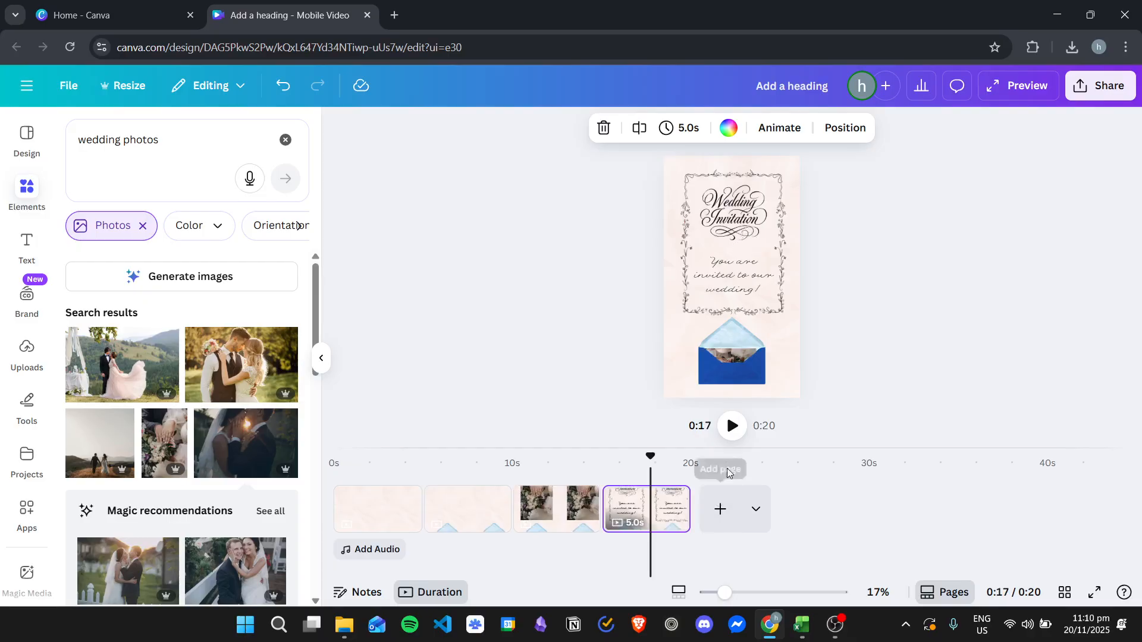
Step: Duplicate the second page and the first page, moving the copies to the end as pages five and six
{"action": "left_click", "coordinate": [486, 508]}
{"action": "key", "text": "ctrl+d"}
{"action": "left_click_drag", "start_coordinate": [556, 514], "coordinate": [785, 515]}
{"action": "left_click", "coordinate": [388, 506]}
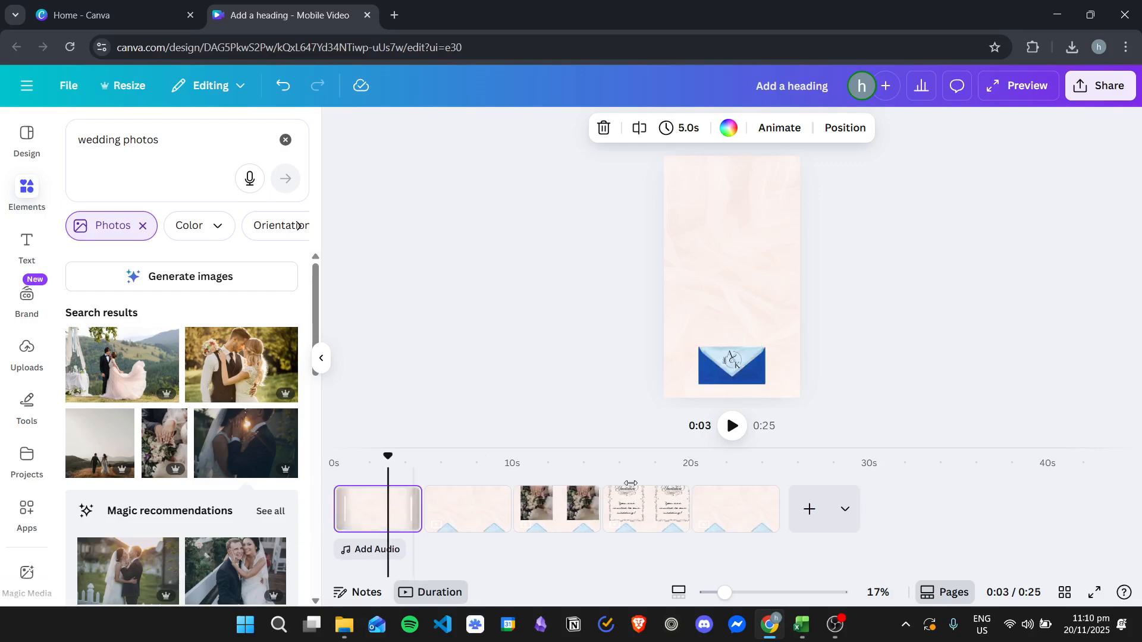
{"action": "key", "text": "ctrl+d"}
{"action": "left_click_drag", "start_coordinate": [467, 511], "coordinate": [875, 516]}
Step: Group the closed envelope's parts on the last page, tilt the group clockwise and shift it toward the page's left edge
{"action": "left_click_drag", "start_coordinate": [692, 313], "coordinate": [748, 390]}
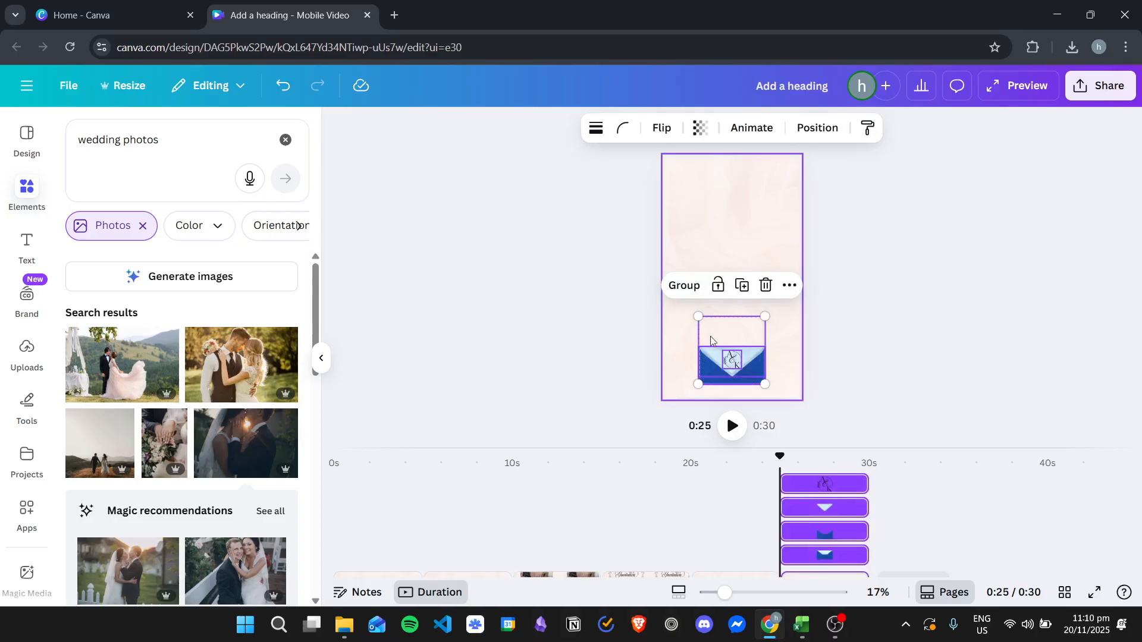
{"action": "left_click", "coordinate": [684, 286]}
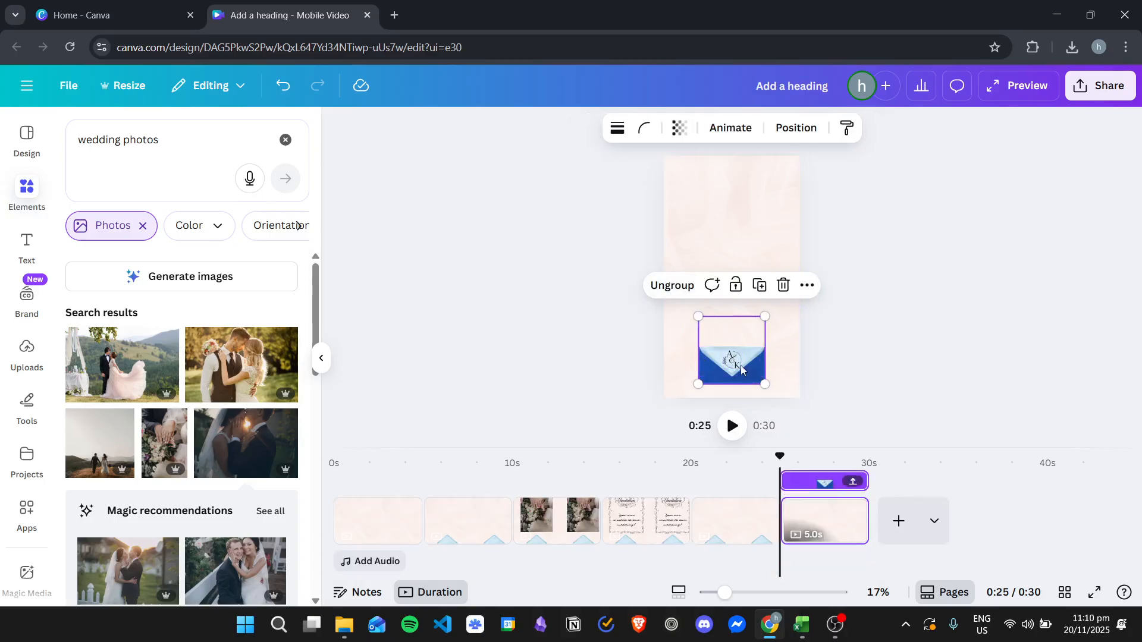
{"action": "left_click_drag", "start_coordinate": [739, 371], "coordinate": [732, 364]}
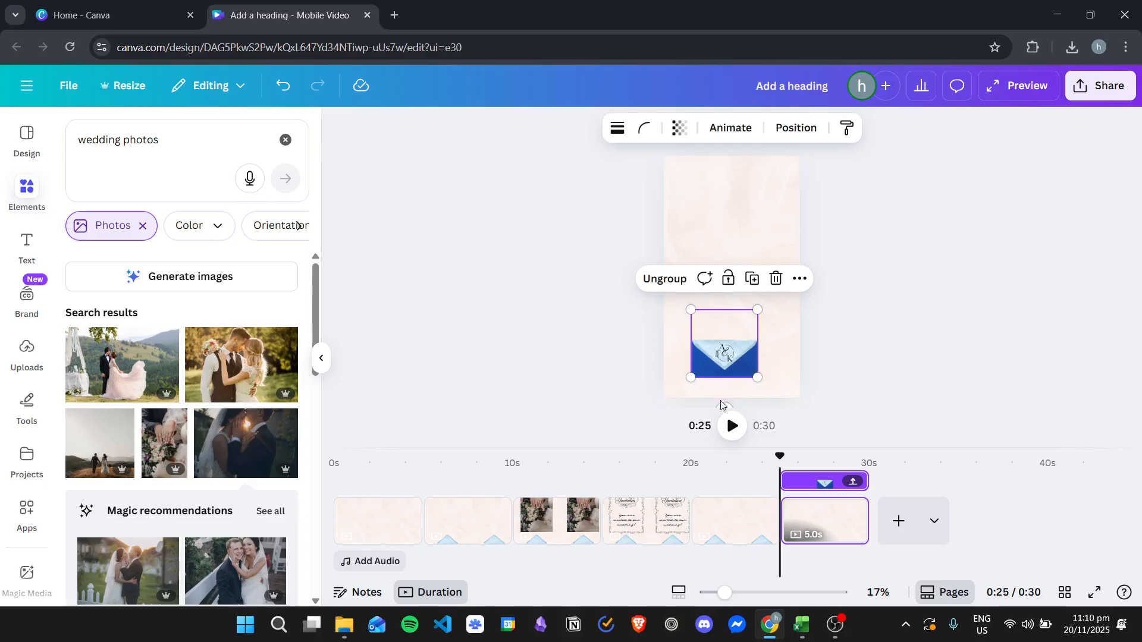
{"action": "left_click_drag", "start_coordinate": [725, 405], "coordinate": [704, 405]}
{"action": "mouse_move", "coordinate": [721, 357]}
{"action": "left_mouse_down"}
{"action": "mouse_move", "coordinate": [703, 368]}
{"action": "mouse_move", "coordinate": [714, 362]}
{"action": "left_mouse_up"}
{"action": "left_click", "coordinate": [989, 317]}
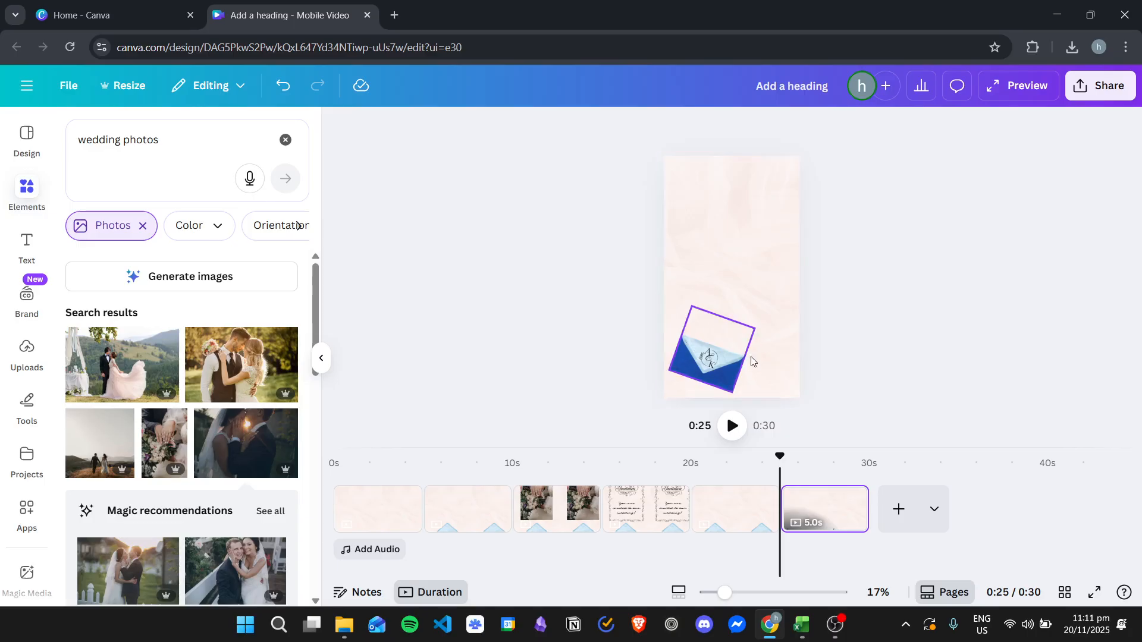
{"action": "left_click", "coordinate": [721, 527]}
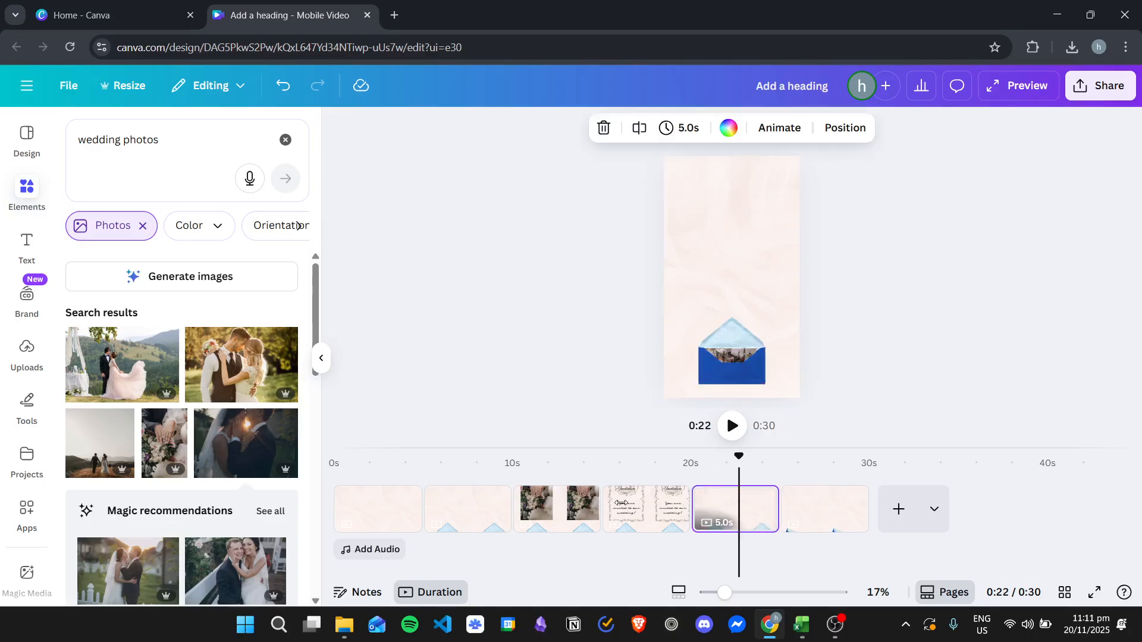
{"action": "left_click", "coordinate": [640, 509]}
{"action": "left_click", "coordinate": [558, 506]}
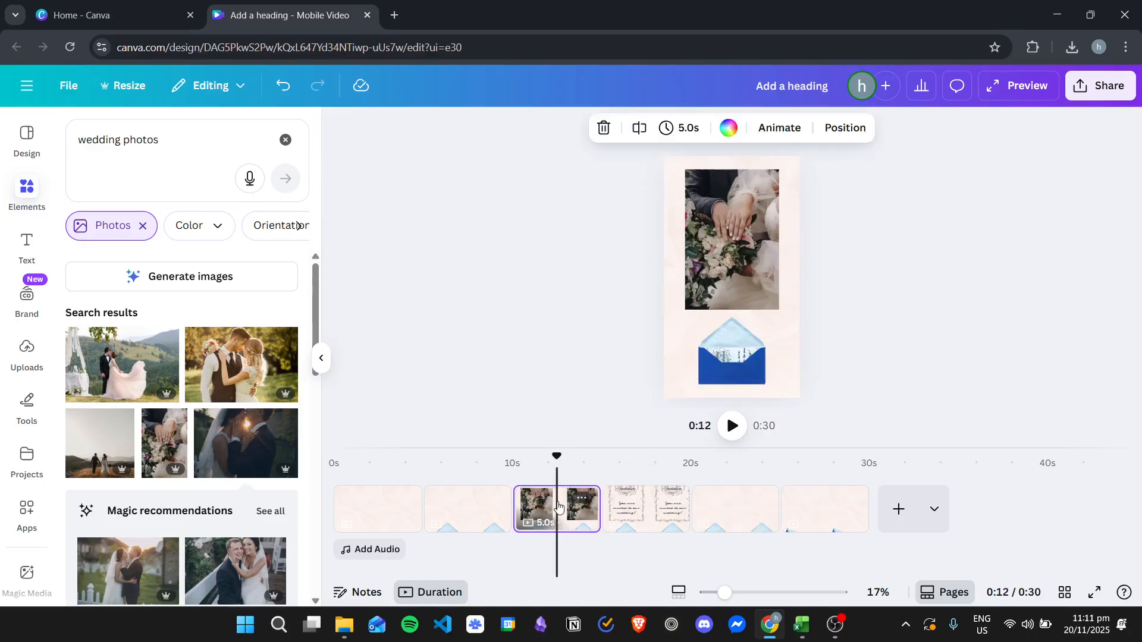
{"action": "left_click", "coordinate": [479, 506]}
Step: Add a Match & Move transition between the first and second pages with a duration of 0.1 seconds
{"action": "left_click", "coordinate": [392, 509]}
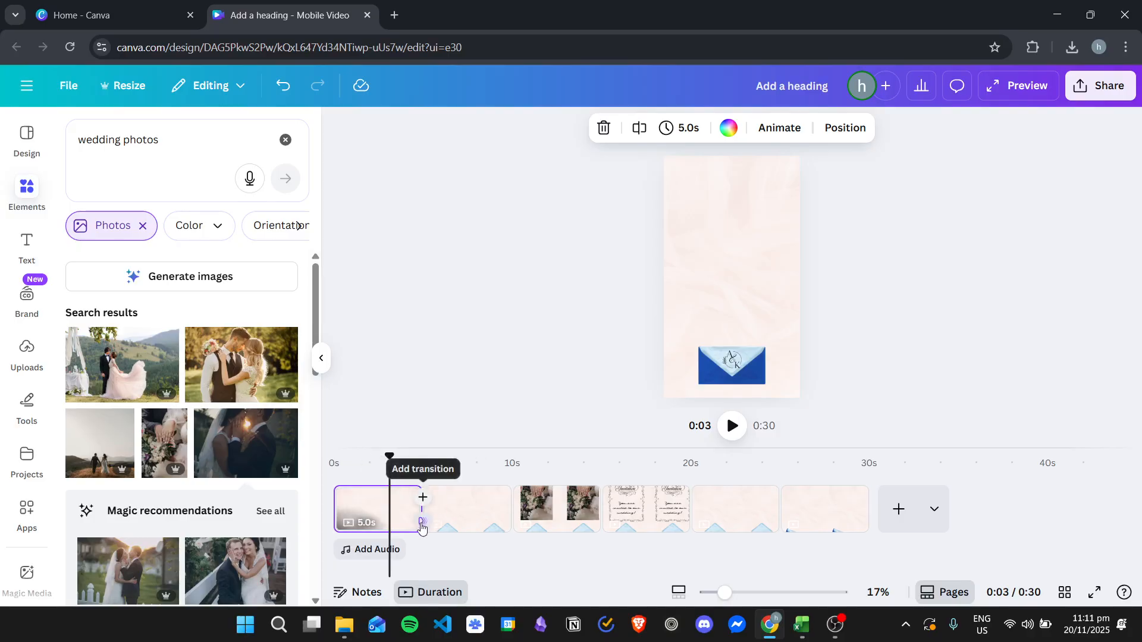
{"action": "left_click", "coordinate": [422, 524]}
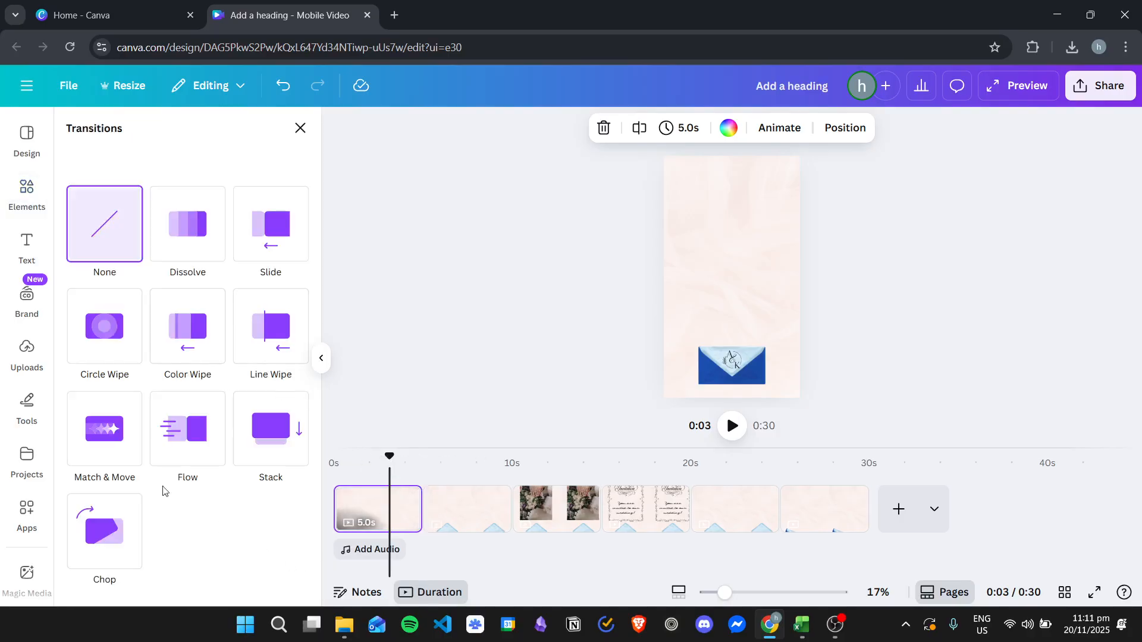
{"action": "left_click", "coordinate": [98, 429]}
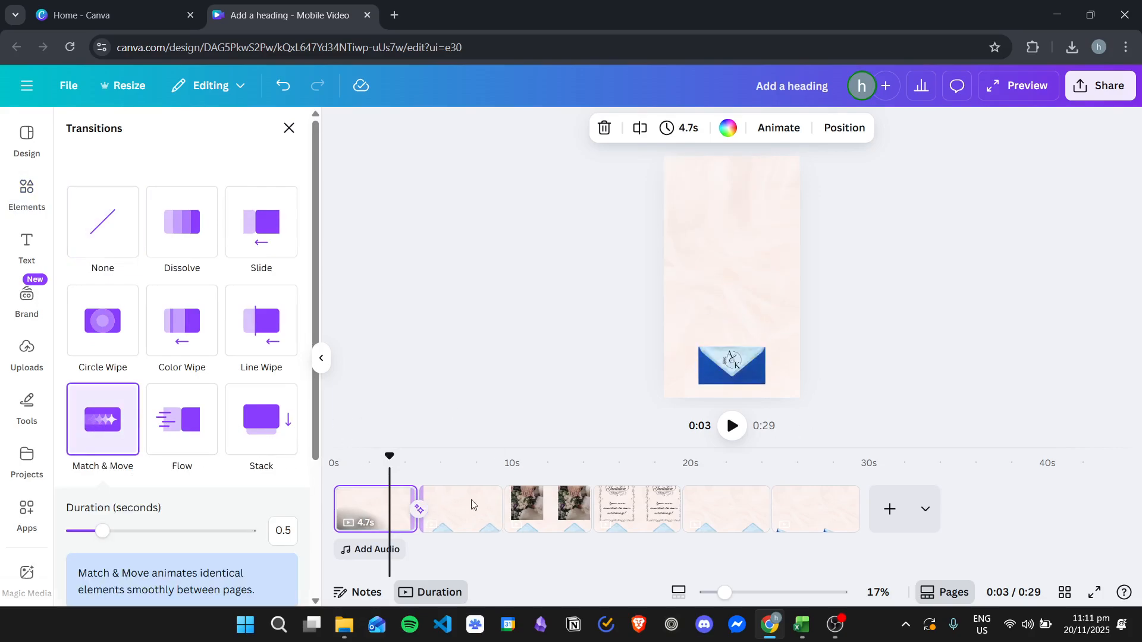
{"action": "left_click_drag", "start_coordinate": [100, 532], "coordinate": [67, 535]}
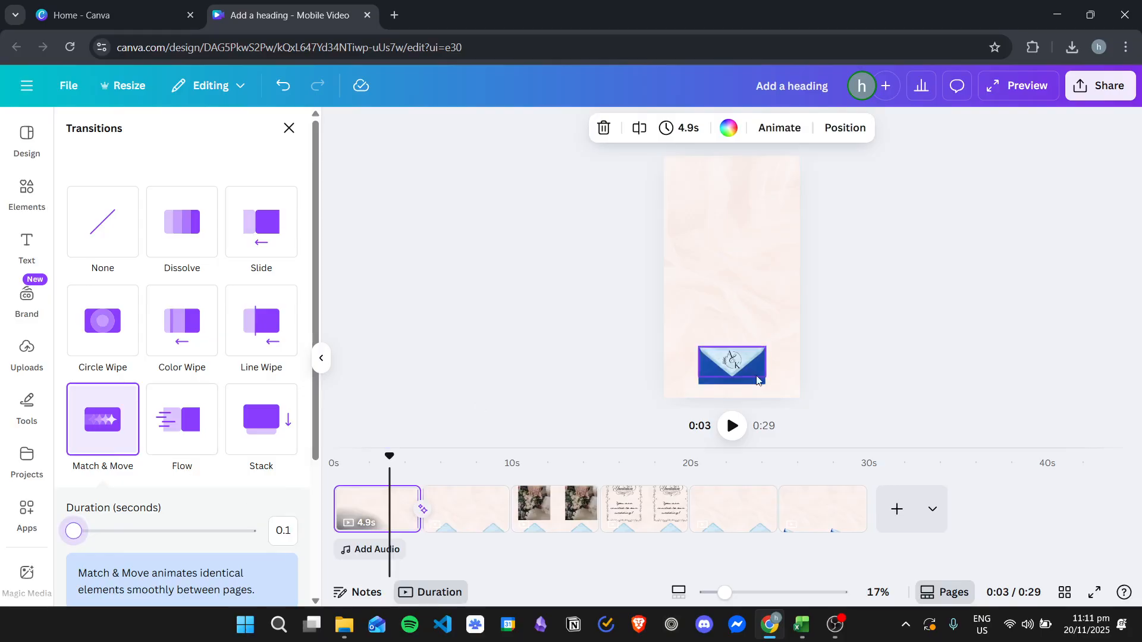
Step: Add Match & Move transitions with a 0.5-second duration after the second, third, fourth and fifth pages
{"action": "left_click", "coordinate": [432, 503]}
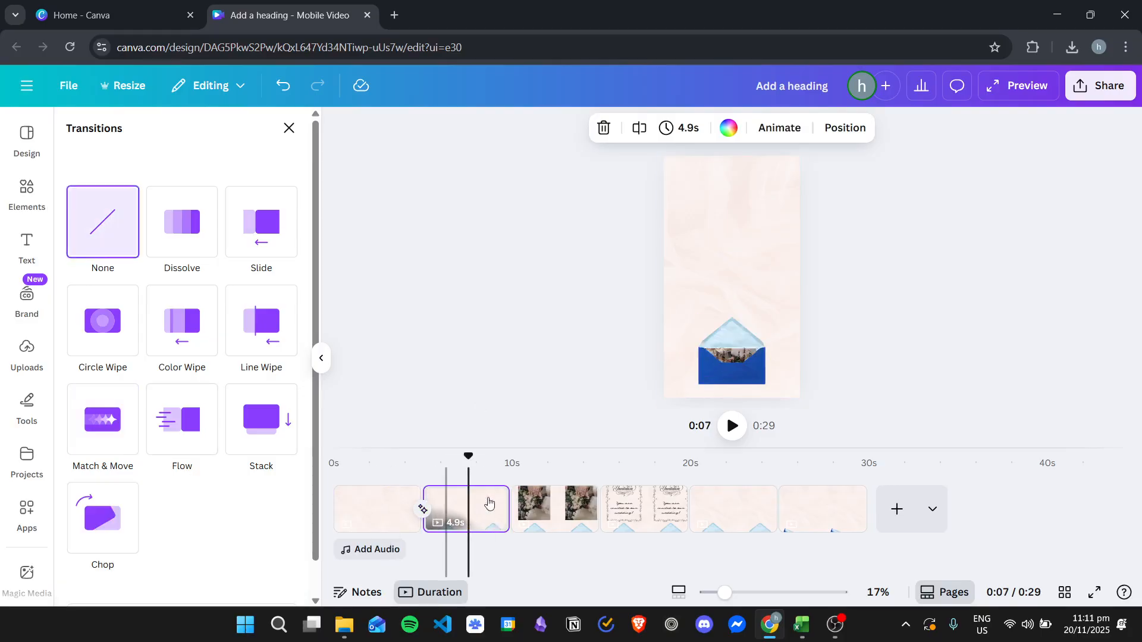
{"action": "left_click", "coordinate": [97, 432]}
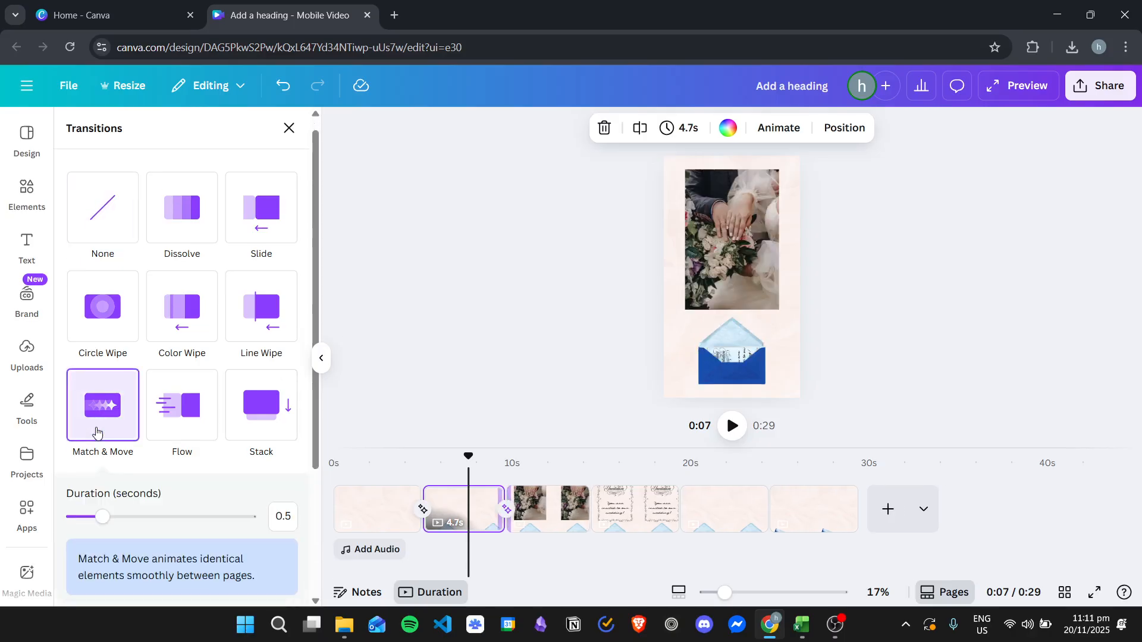
{"action": "left_click", "coordinate": [560, 513]}
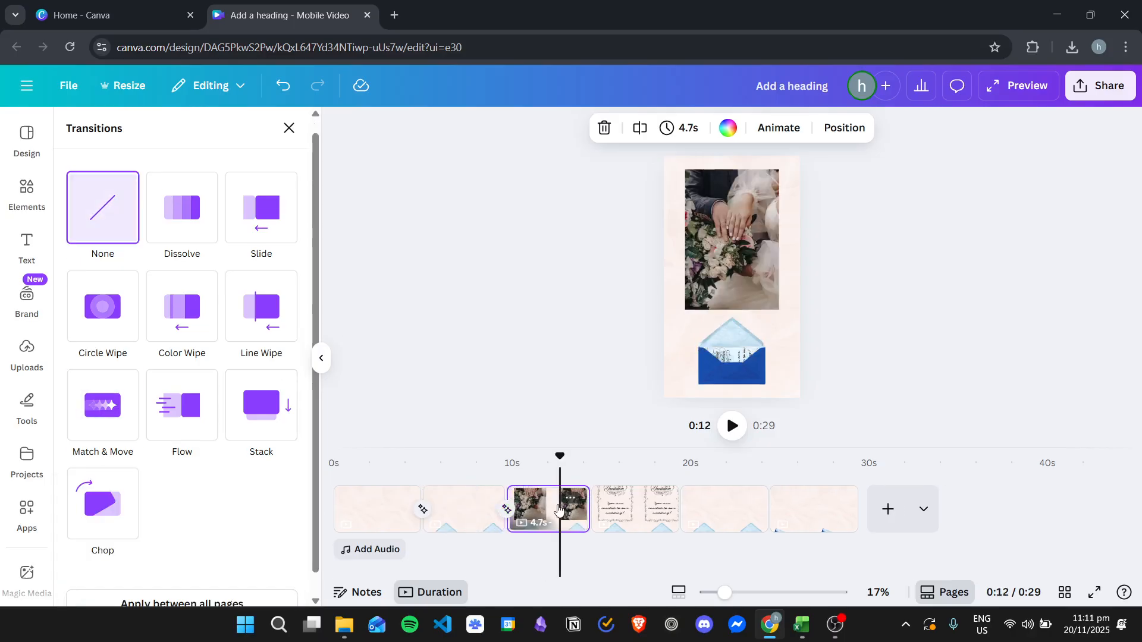
{"action": "left_click", "coordinate": [107, 408]}
{"action": "left_click", "coordinate": [82, 418]}
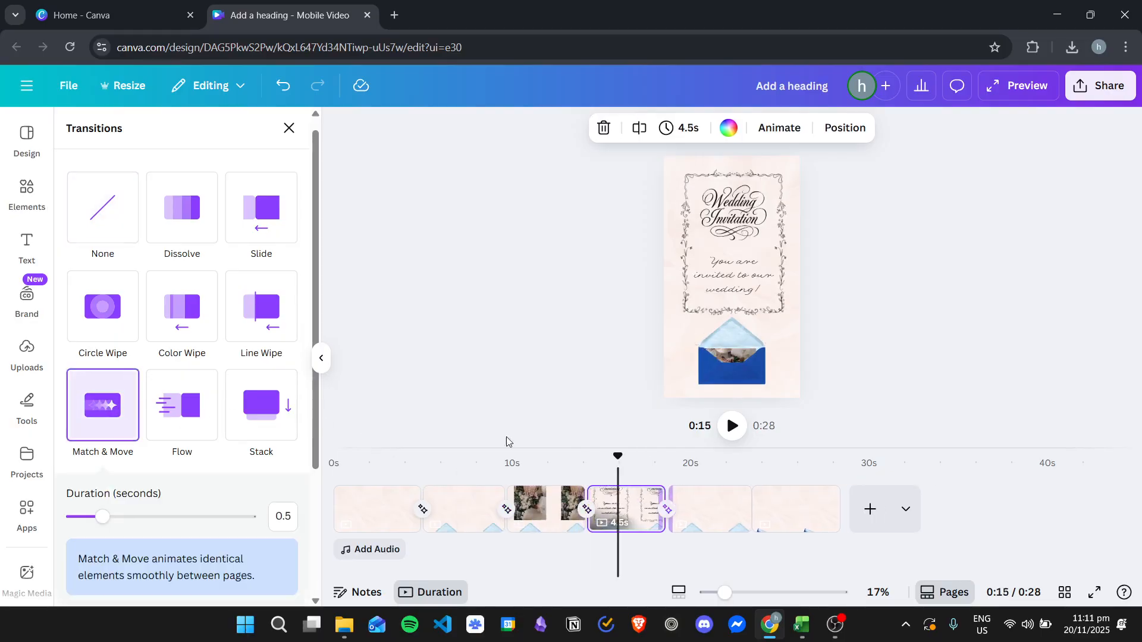
{"action": "left_click", "coordinate": [106, 420]}
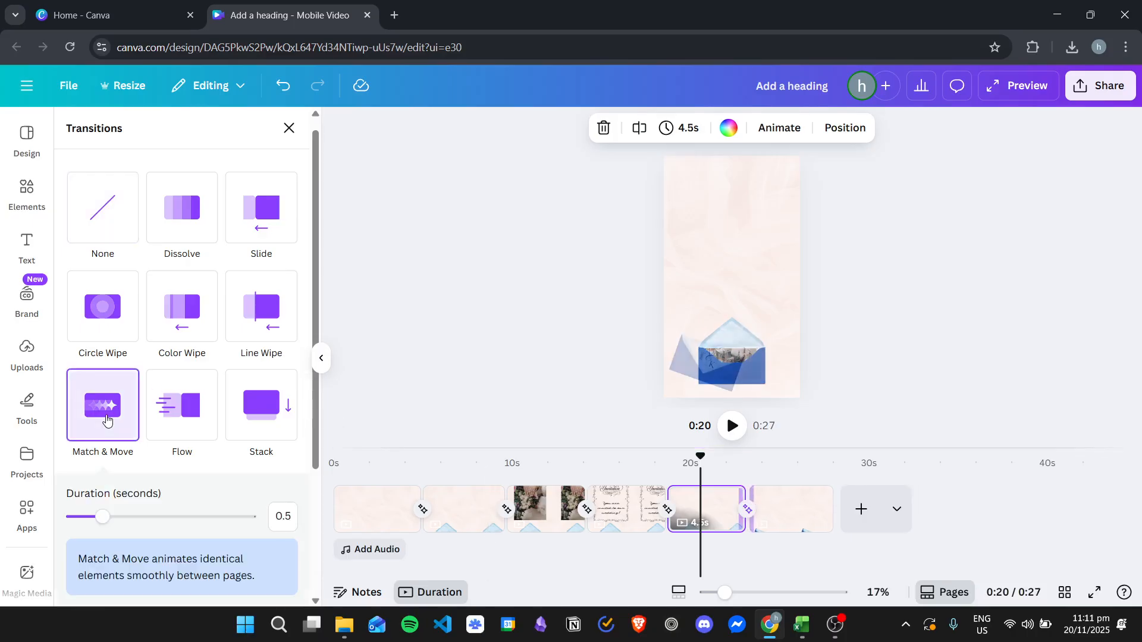
{"action": "left_click", "coordinate": [798, 515]}
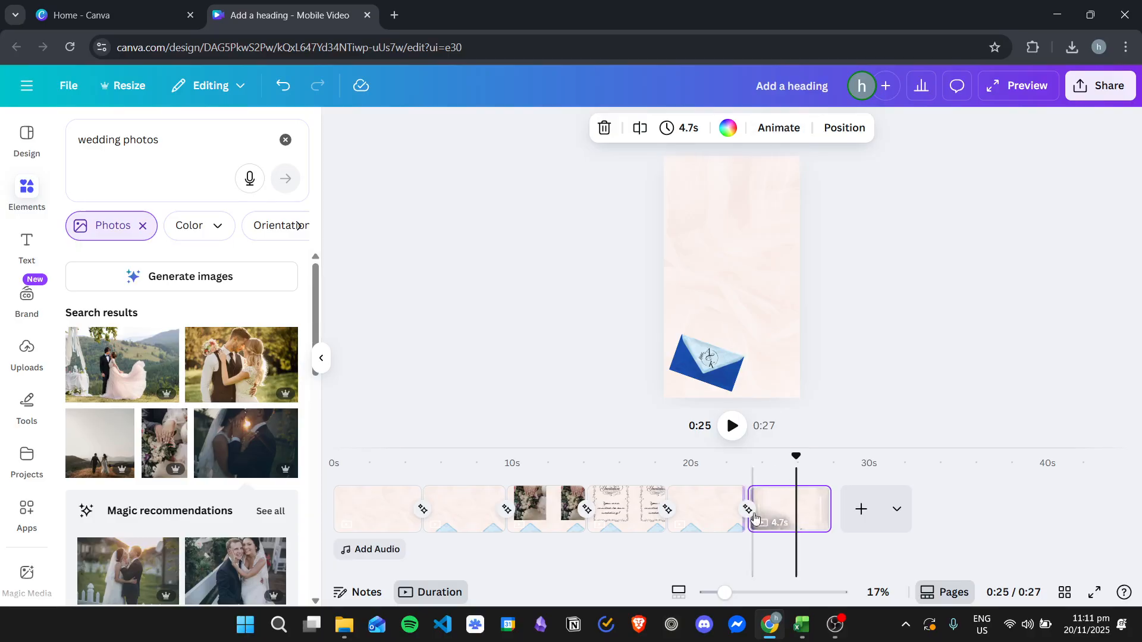
Step: Play back the first page through its transition to the second page to check the envelope opening
{"action": "left_click", "coordinate": [381, 508]}
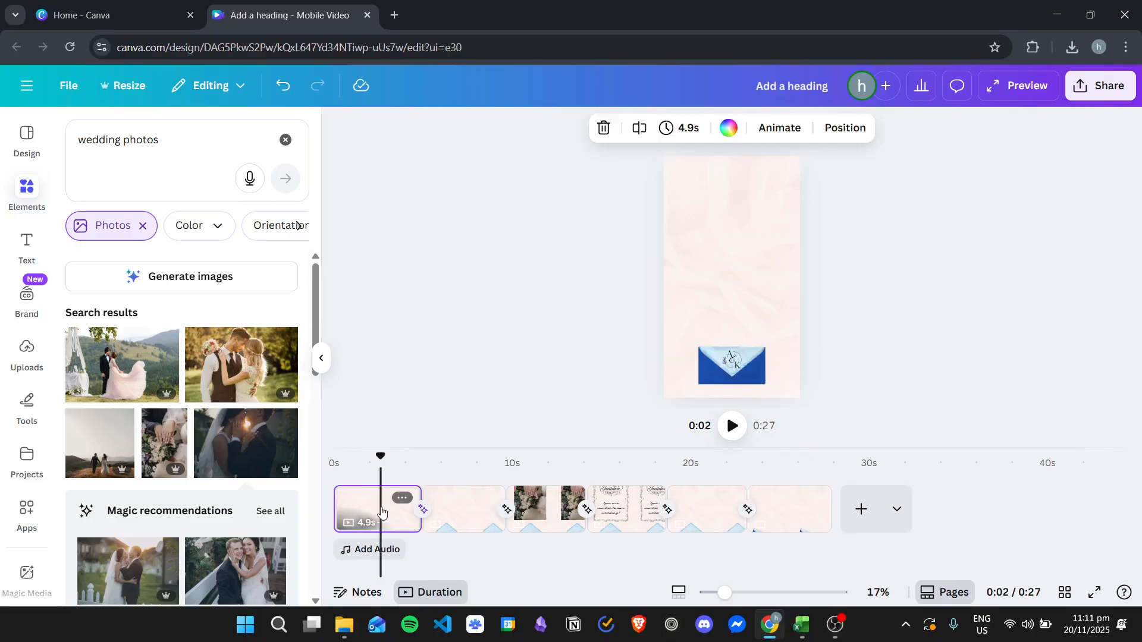
{"action": "left_click", "coordinate": [732, 425]}
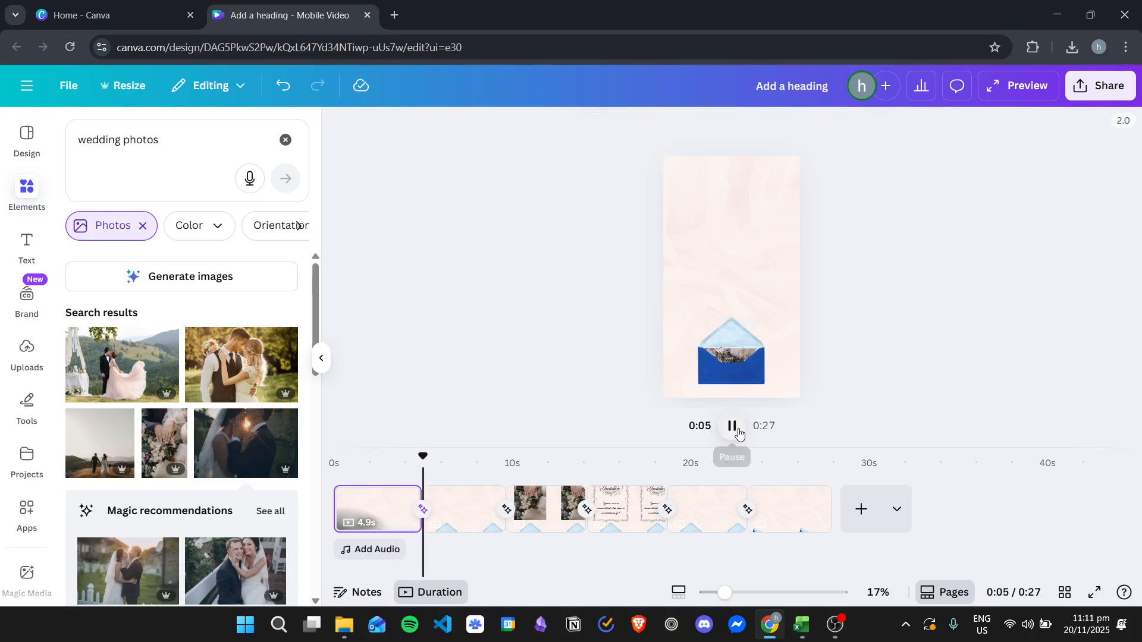
{"action": "left_click", "coordinate": [732, 426]}
Step: Set the first page's timing to 1.0 second and the second page's timing to 0.5 seconds
{"action": "left_click", "coordinate": [360, 460]}
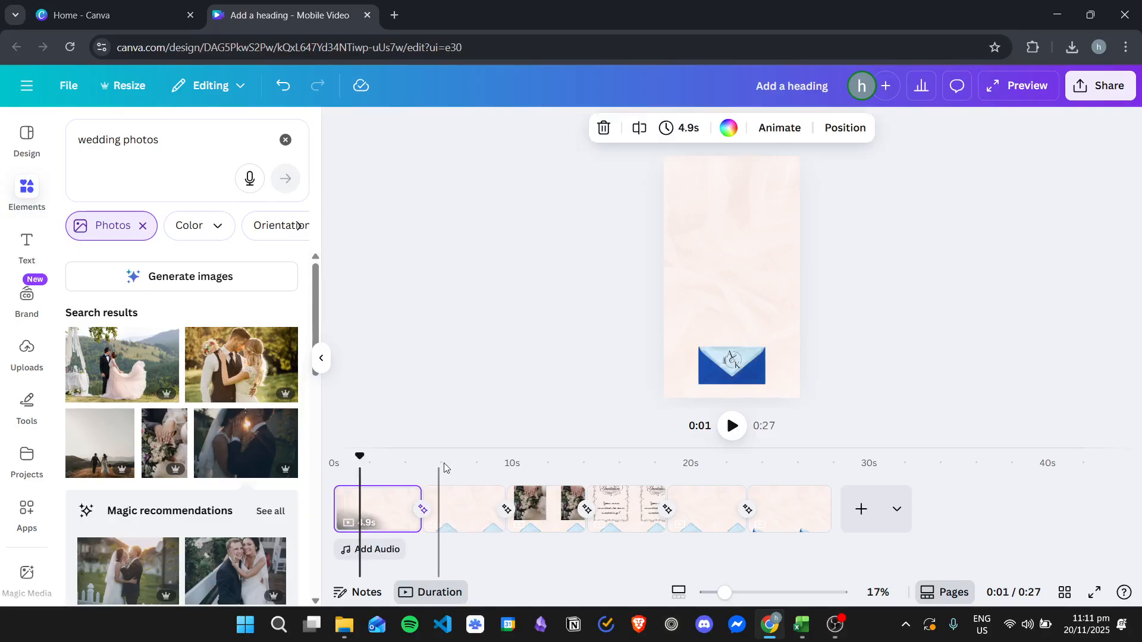
{"action": "left_click", "coordinate": [681, 127]}
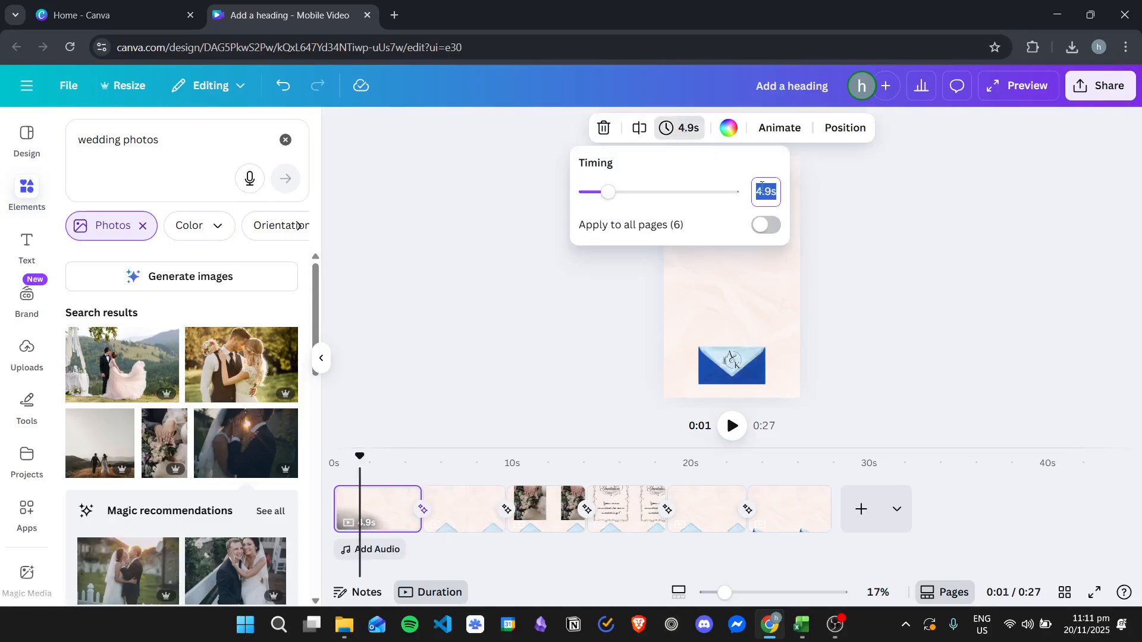
{"action": "key", "text": "Return"}
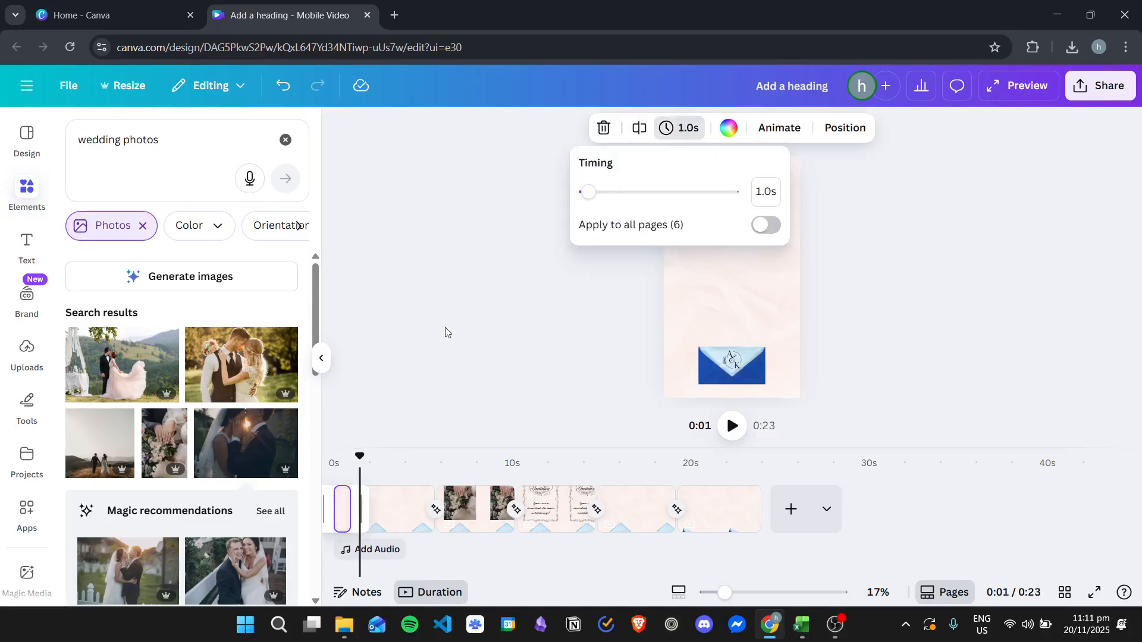
{"action": "left_click_drag", "start_coordinate": [410, 499], "coordinate": [410, 501]}
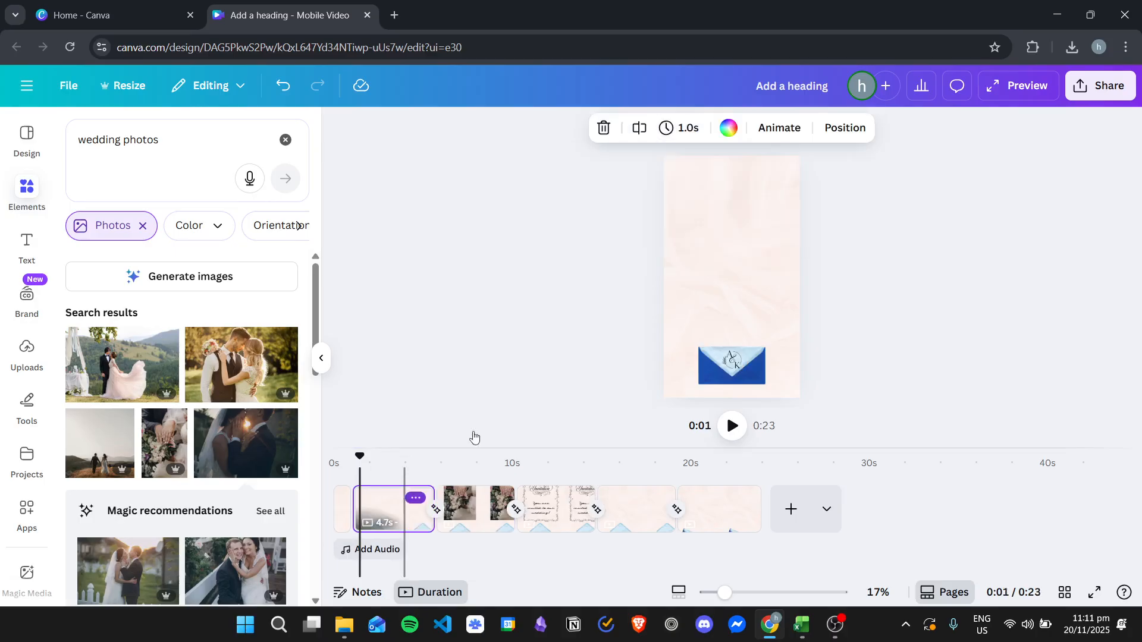
{"action": "left_click", "coordinate": [684, 127]}
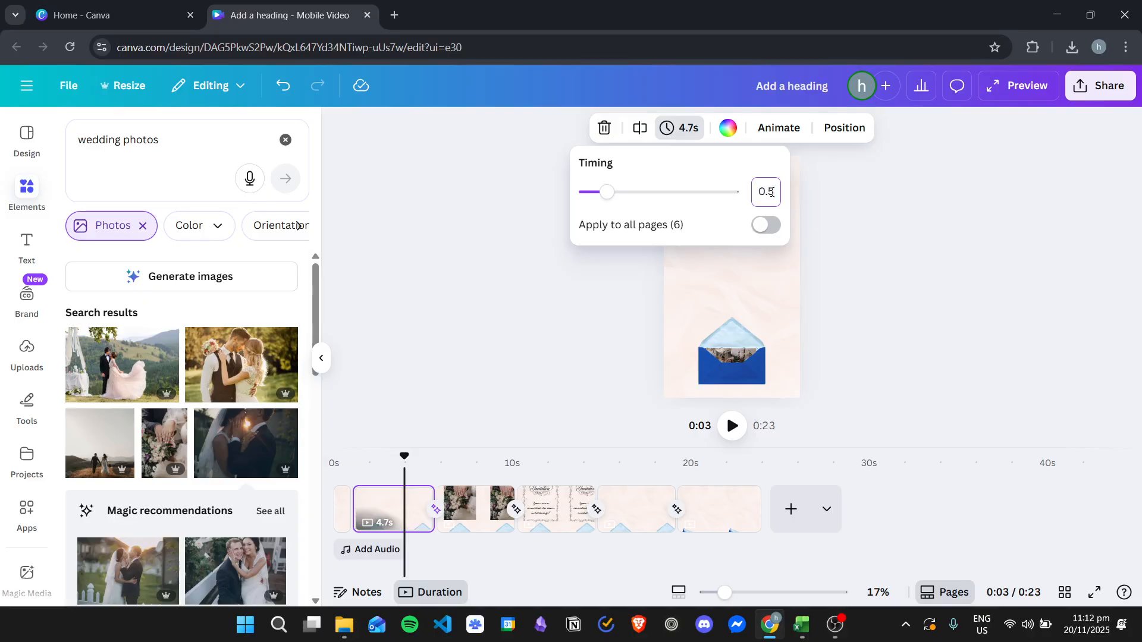
{"action": "key", "text": "Return"}
Step: Set the wedding photo page's timing to 2.0 seconds and the invitation card page's timing to 3.0 seconds
{"action": "left_click", "coordinate": [414, 505]}
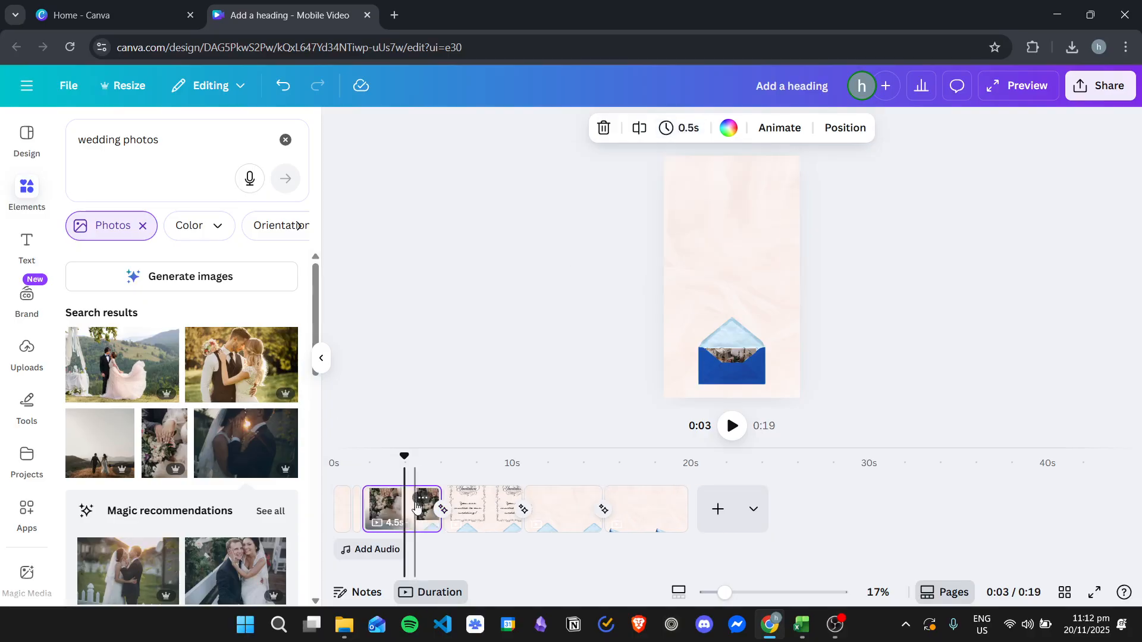
{"action": "left_click", "coordinate": [688, 127]}
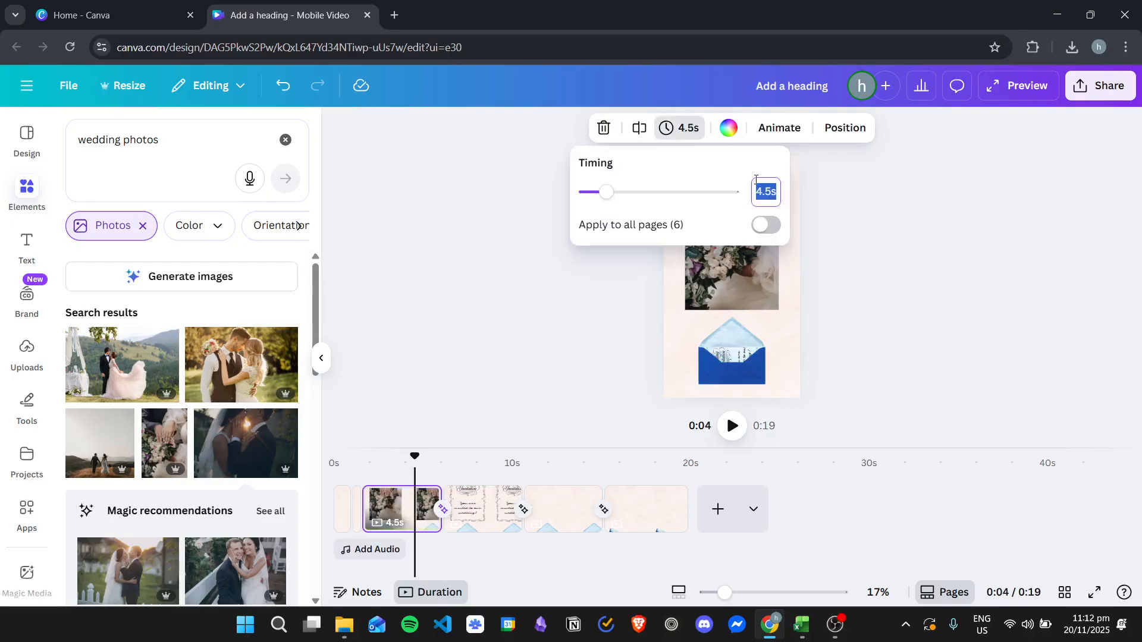
{"action": "type", "text": "2"}
{"action": "key", "text": "Return"}
{"action": "left_click", "coordinate": [448, 502]}
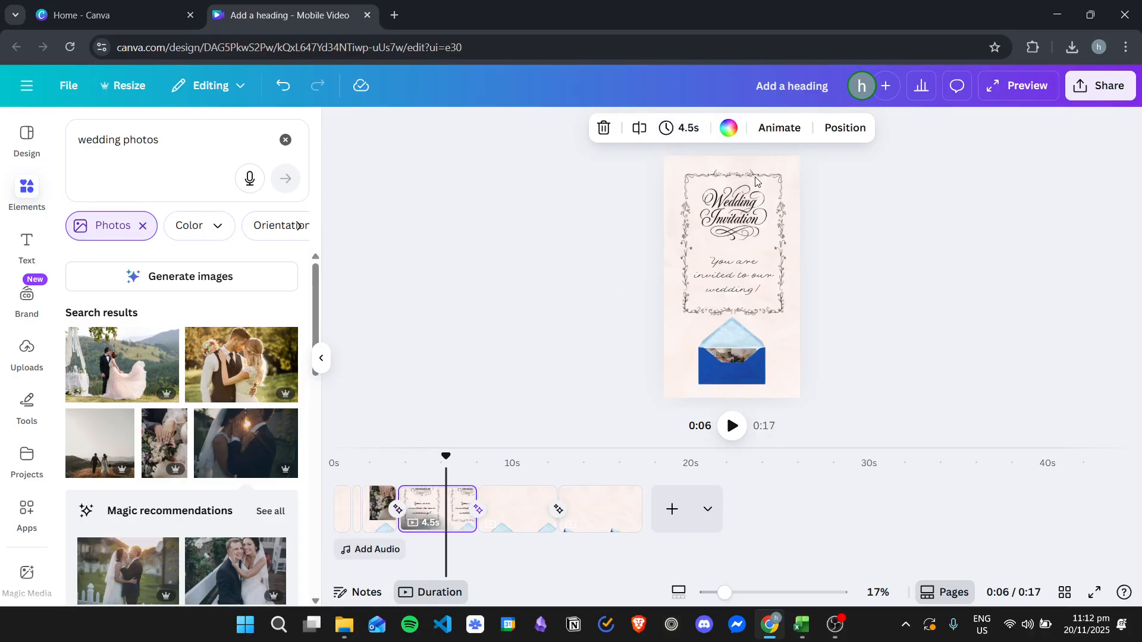
{"action": "left_click", "coordinate": [685, 128]}
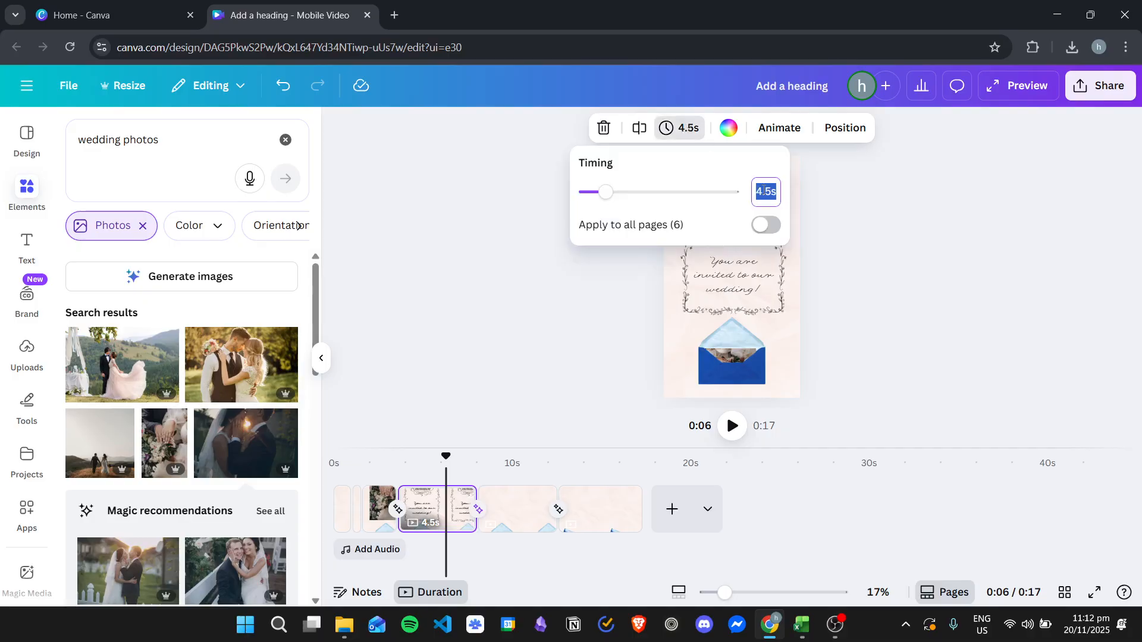
{"action": "type", "text": "2"}
{"action": "key", "text": "Return"}
{"action": "left_click", "coordinate": [650, 316]}
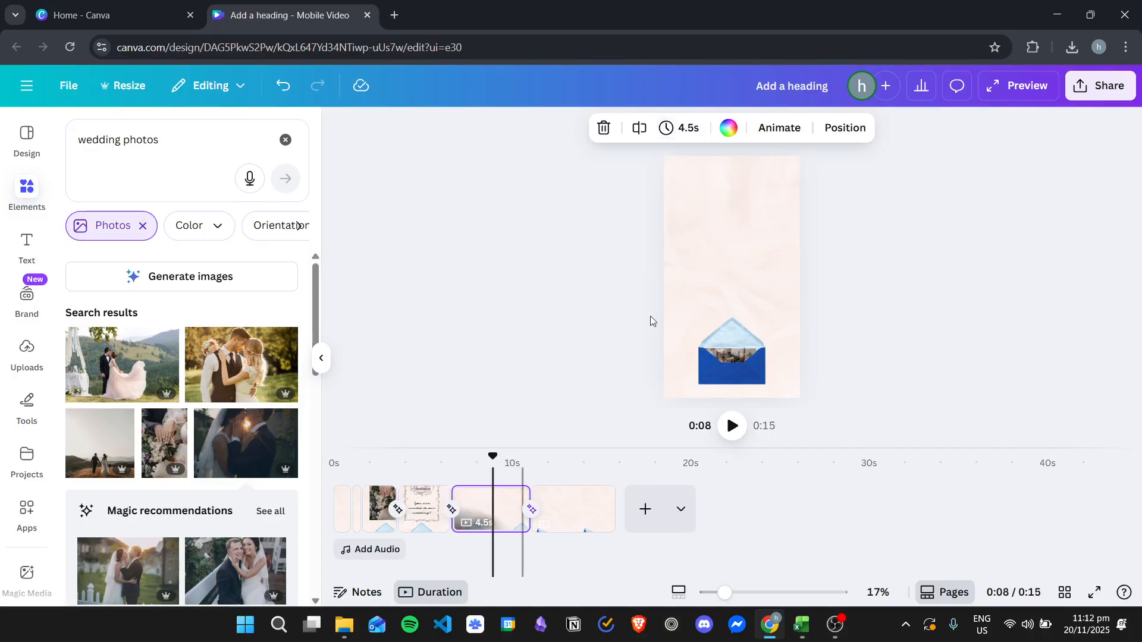
Step: Set the timing of the fifth and sixth pages to 1.0 second each
{"action": "left_click", "coordinate": [690, 128]}
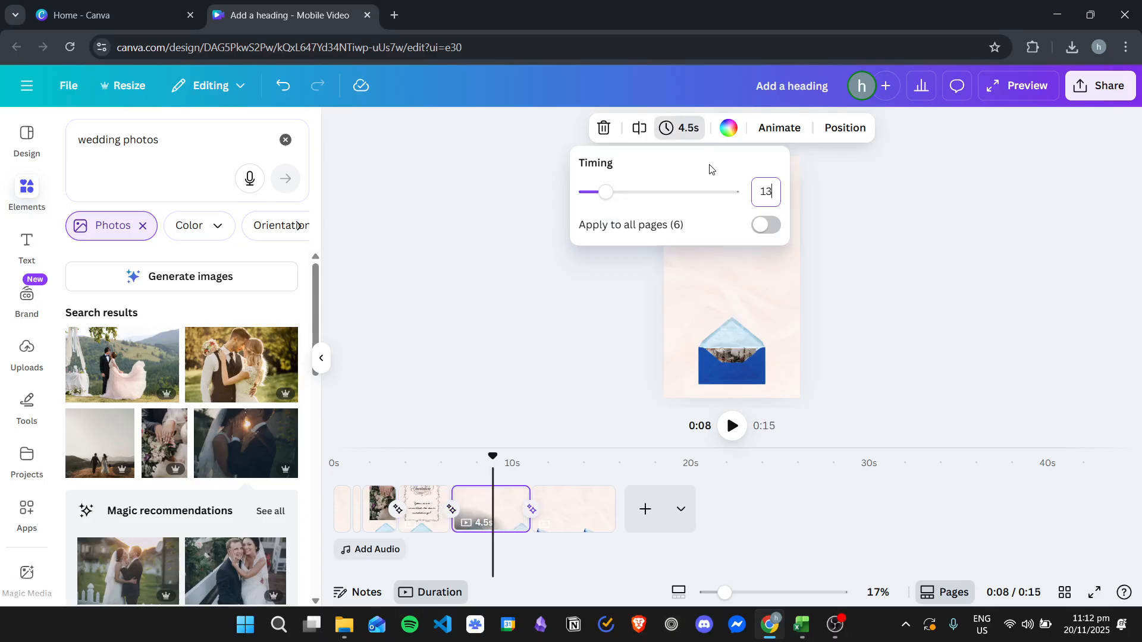
{"action": "type", "text": "1"}
{"action": "key", "text": "Return"}
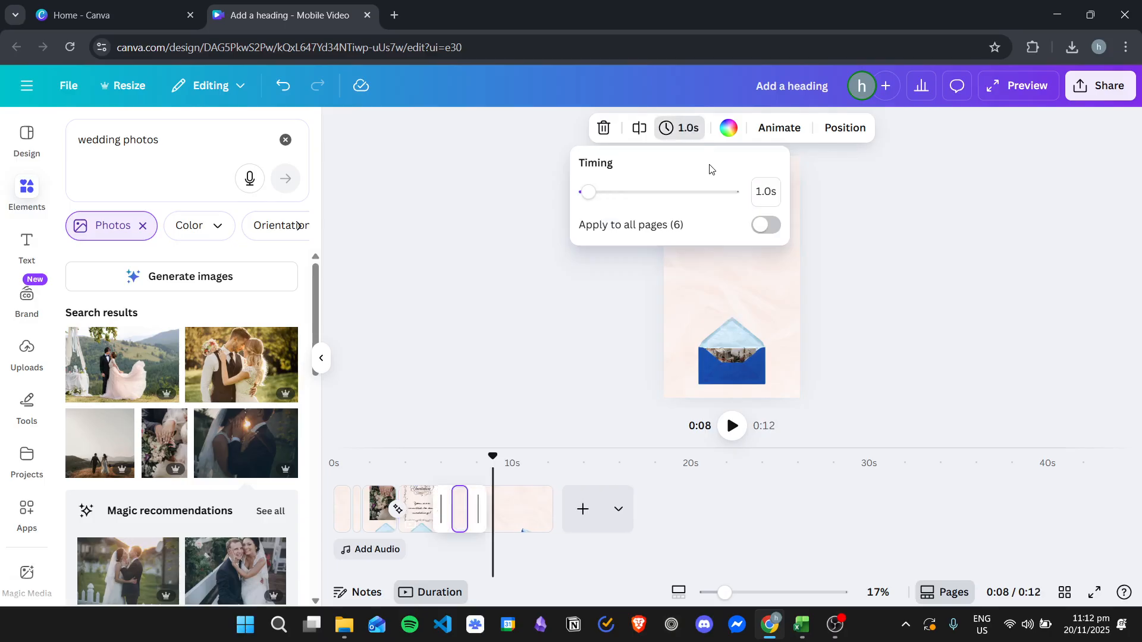
{"action": "left_click", "coordinate": [521, 507]}
{"action": "left_click", "coordinate": [684, 131]}
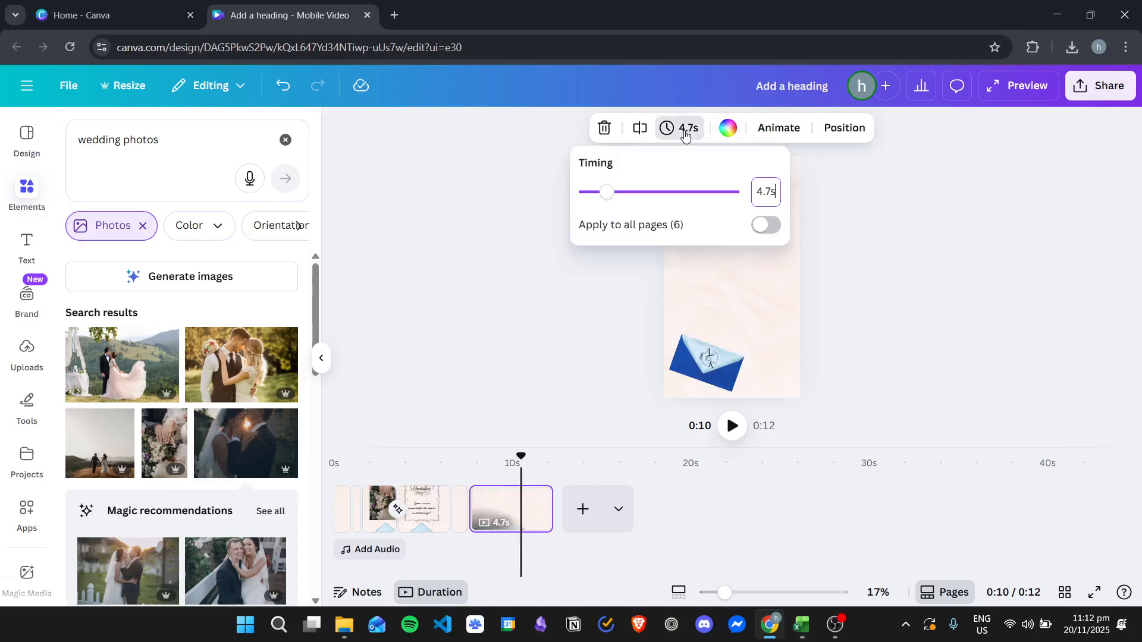
{"action": "key", "text": "Return"}
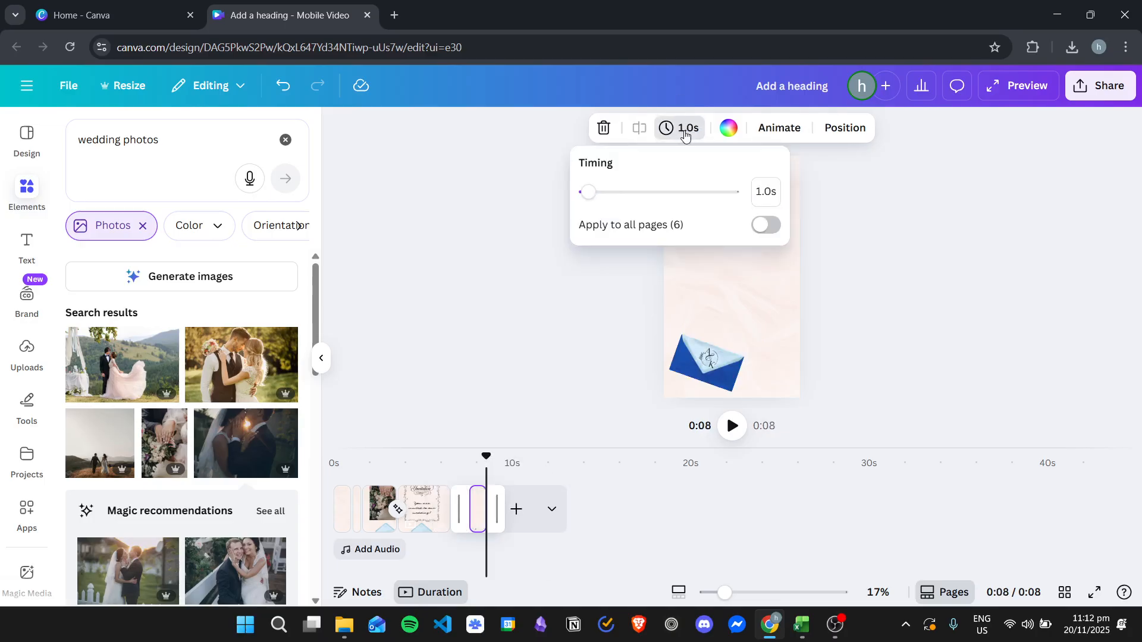
{"action": "left_click", "coordinate": [531, 333]}
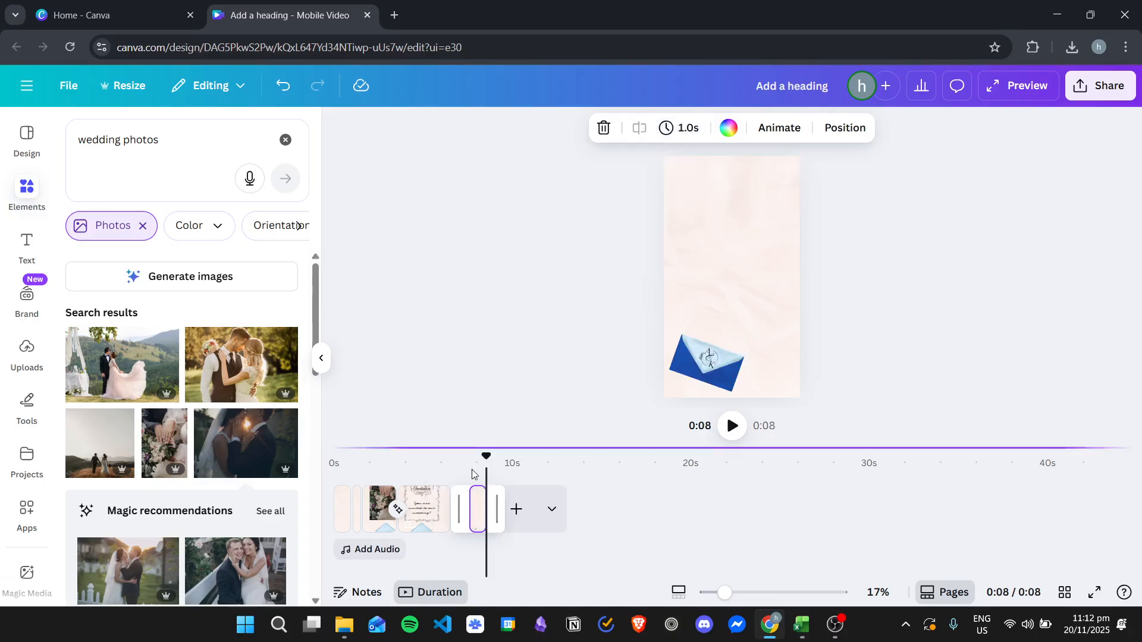
Step: Play the whole video from the start to review the page timings and transitions
{"action": "left_click", "coordinate": [394, 458]}
{"action": "left_click", "coordinate": [334, 459]}
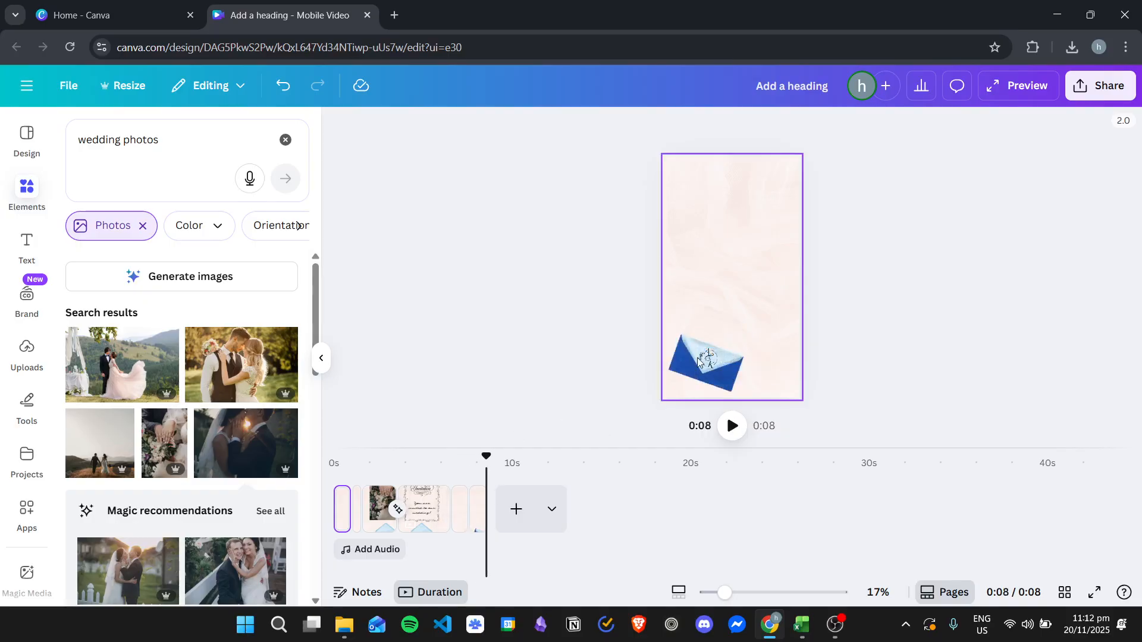
Step: Examine the fourth and fifth pages and their shared boundary for the transition setting between them
{"action": "left_click", "coordinate": [463, 509]}
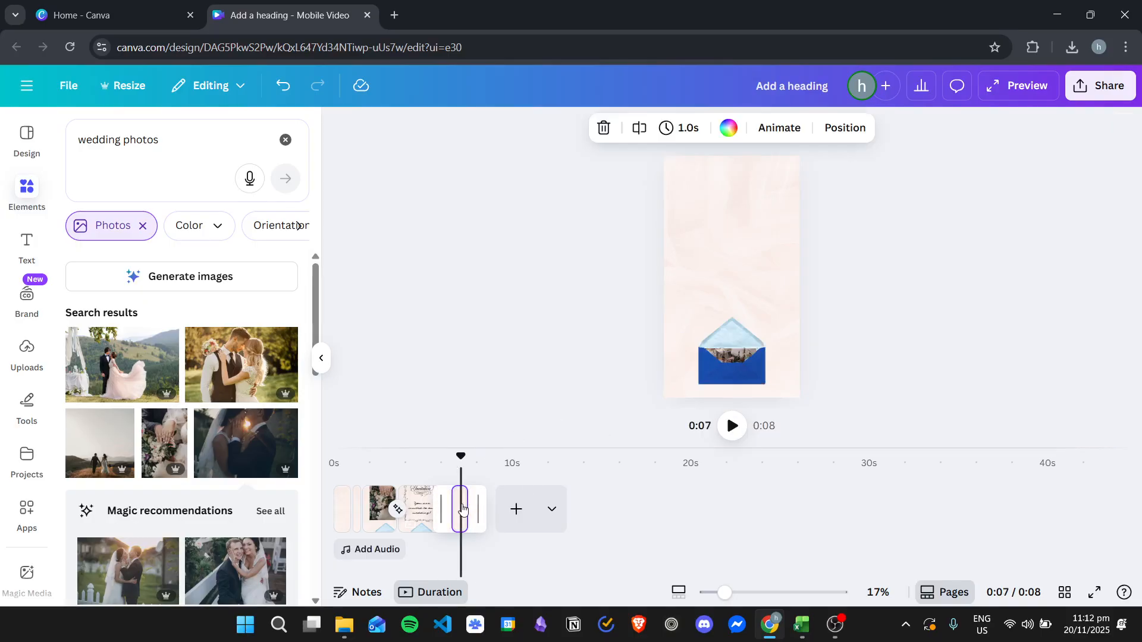
{"action": "left_click", "coordinate": [772, 136]}
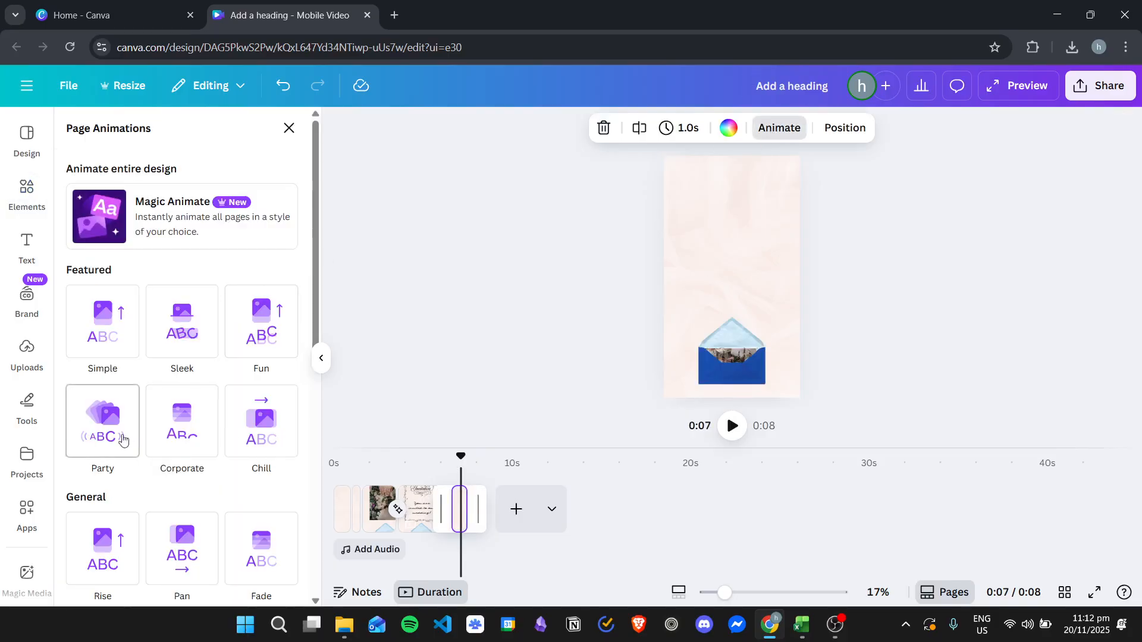
{"action": "scroll", "coordinate": [110, 440], "scroll_direction": "down", "scroll_amount": 3}
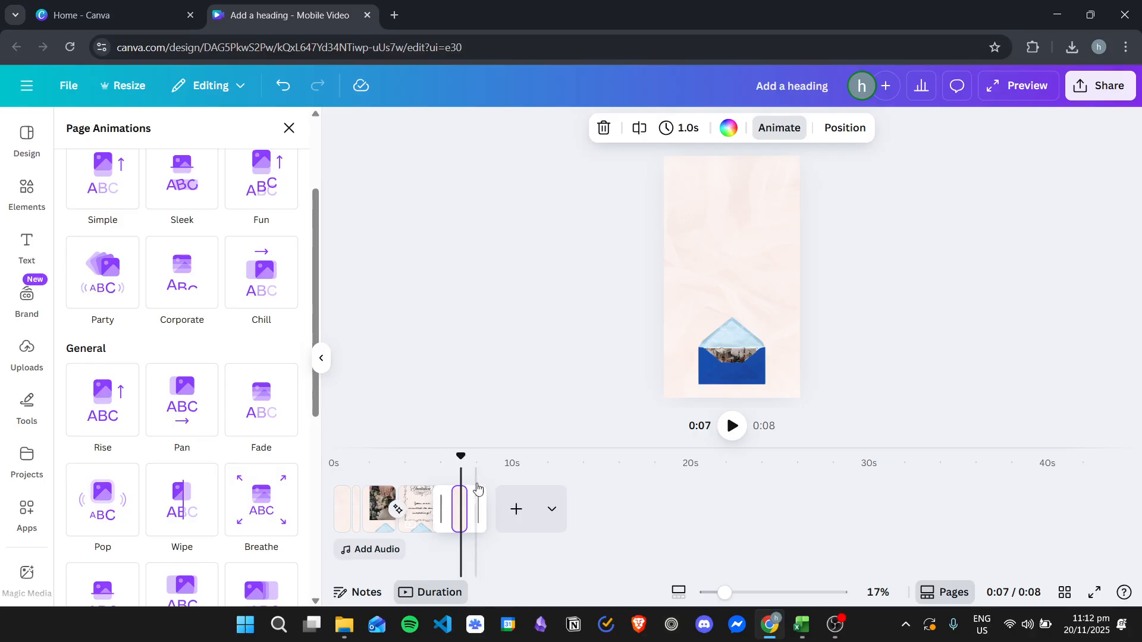
{"action": "left_click", "coordinate": [424, 509]}
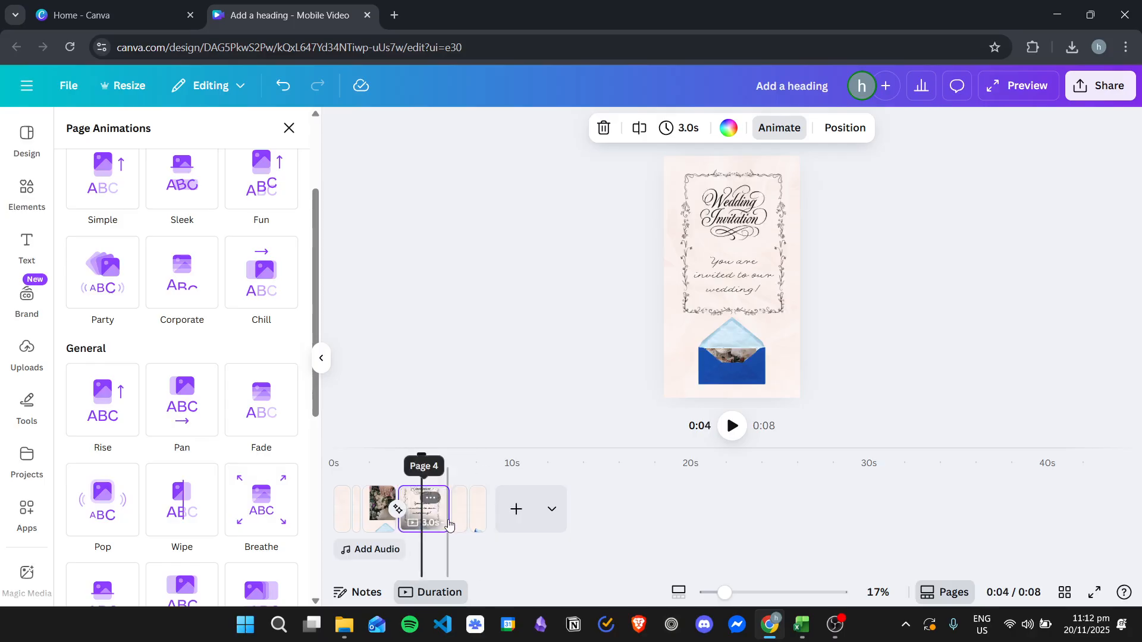
{"action": "left_click", "coordinate": [458, 526]}
{"action": "left_click", "coordinate": [434, 522]}
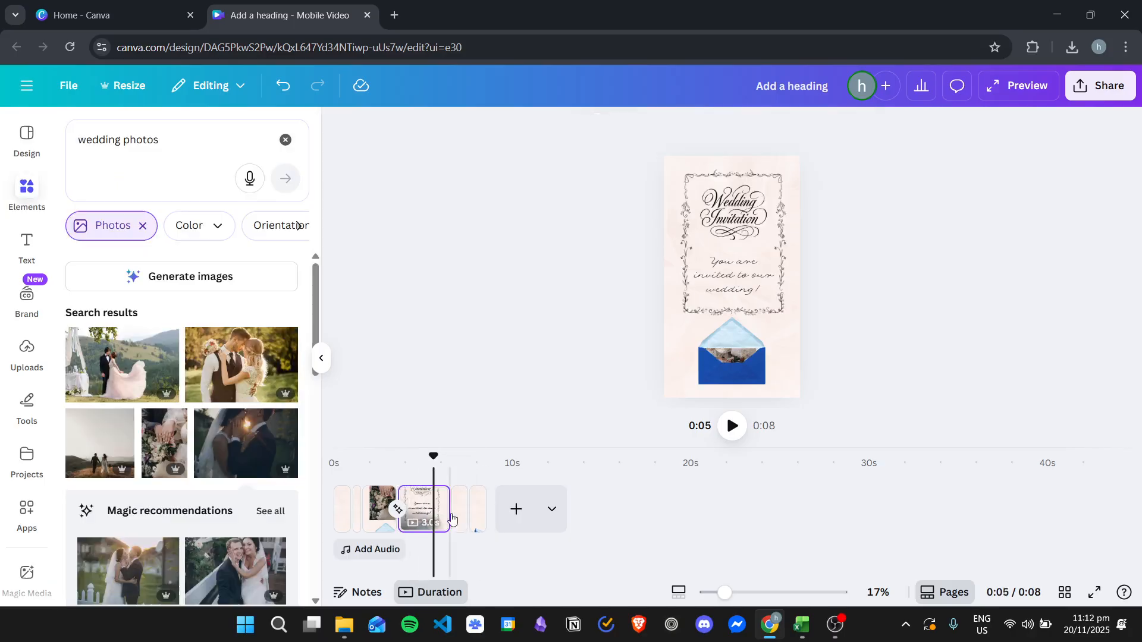
{"action": "left_click", "coordinate": [451, 522]}
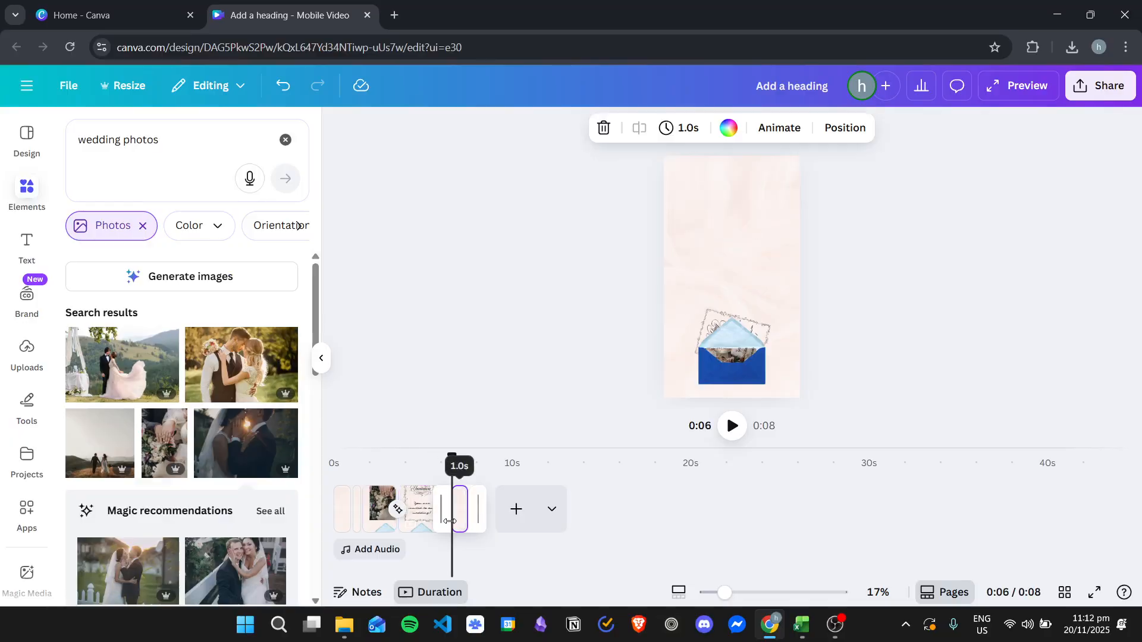
{"action": "left_click", "coordinate": [505, 373]}
{"action": "mouse_move", "coordinate": [729, 593]}
{"action": "left_mouse_down"}
{"action": "mouse_move", "coordinate": [739, 593]}
{"action": "mouse_move", "coordinate": [724, 594]}
{"action": "left_mouse_up"}
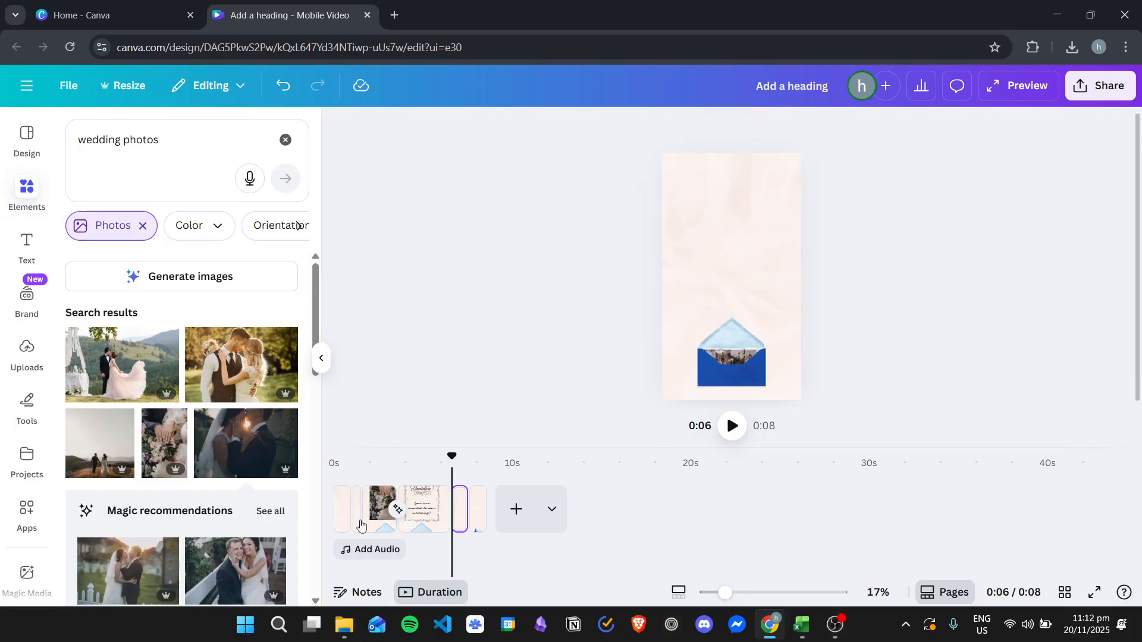
Step: Inspect the page options of the fifth page and the transition settings between the wedding photo page and the invitation card page
{"action": "left_click", "coordinate": [433, 528]}
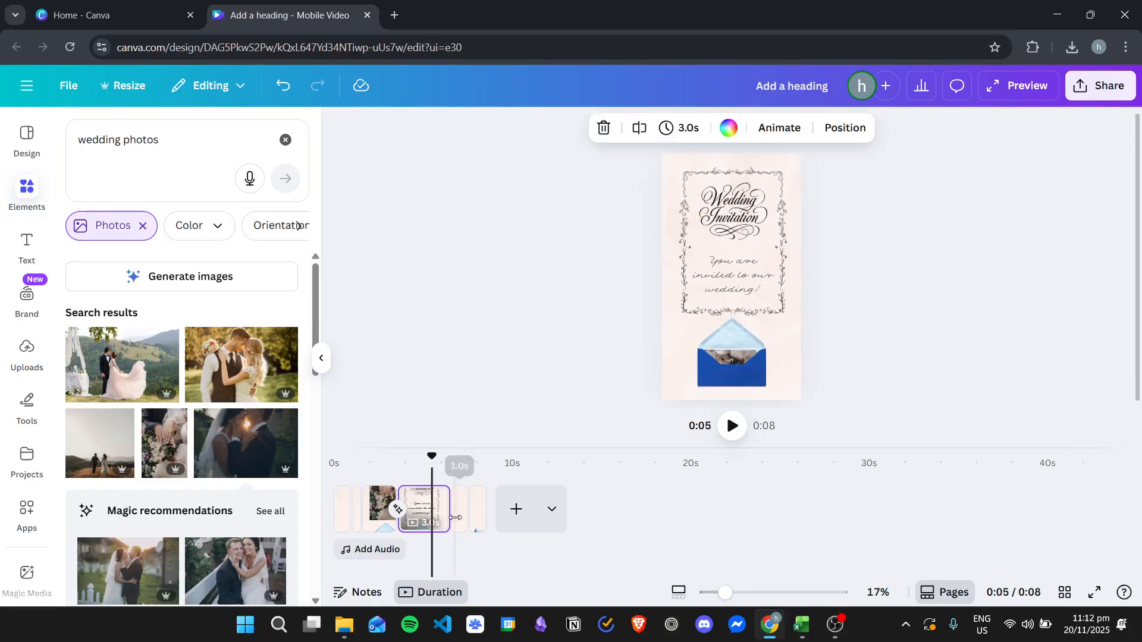
{"action": "right_click", "coordinate": [457, 516]}
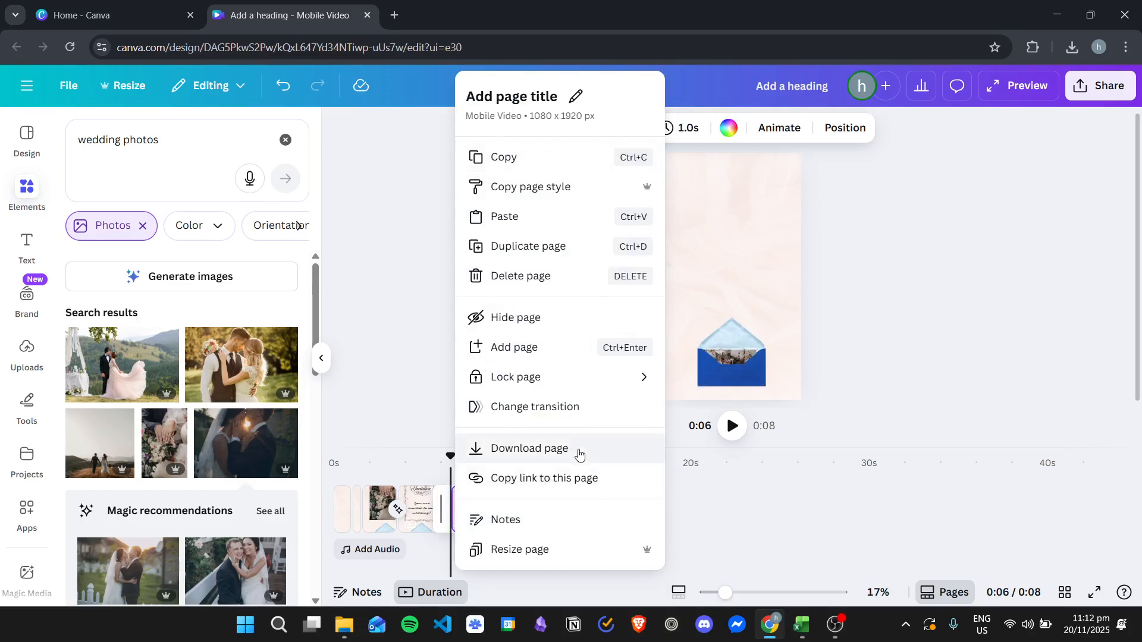
{"action": "left_click", "coordinate": [403, 327]}
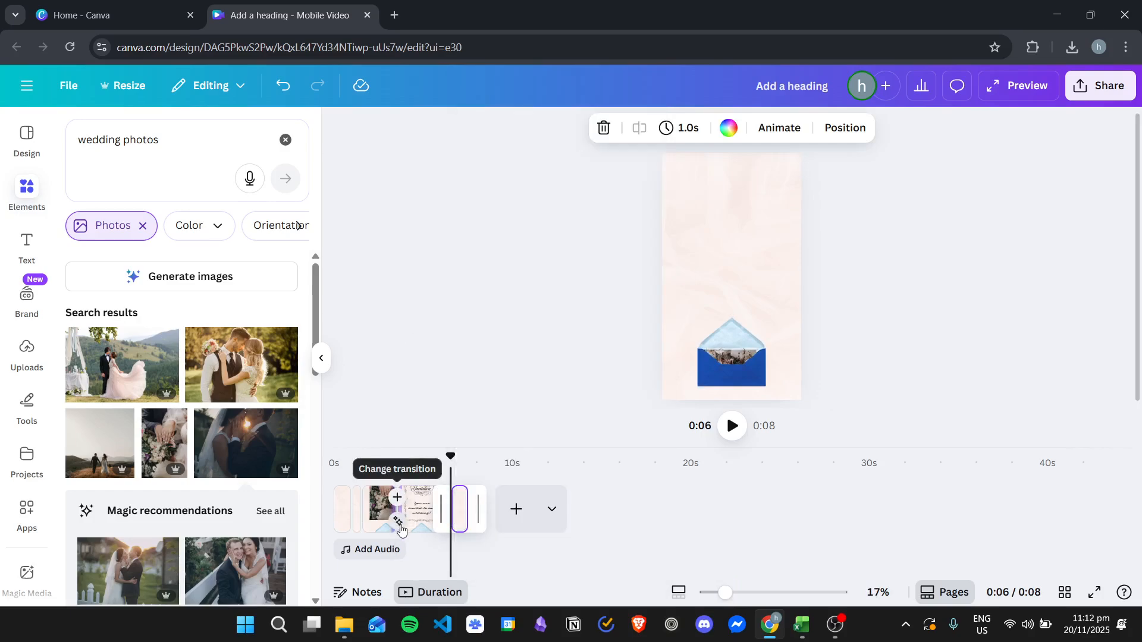
{"action": "left_click", "coordinate": [400, 529]}
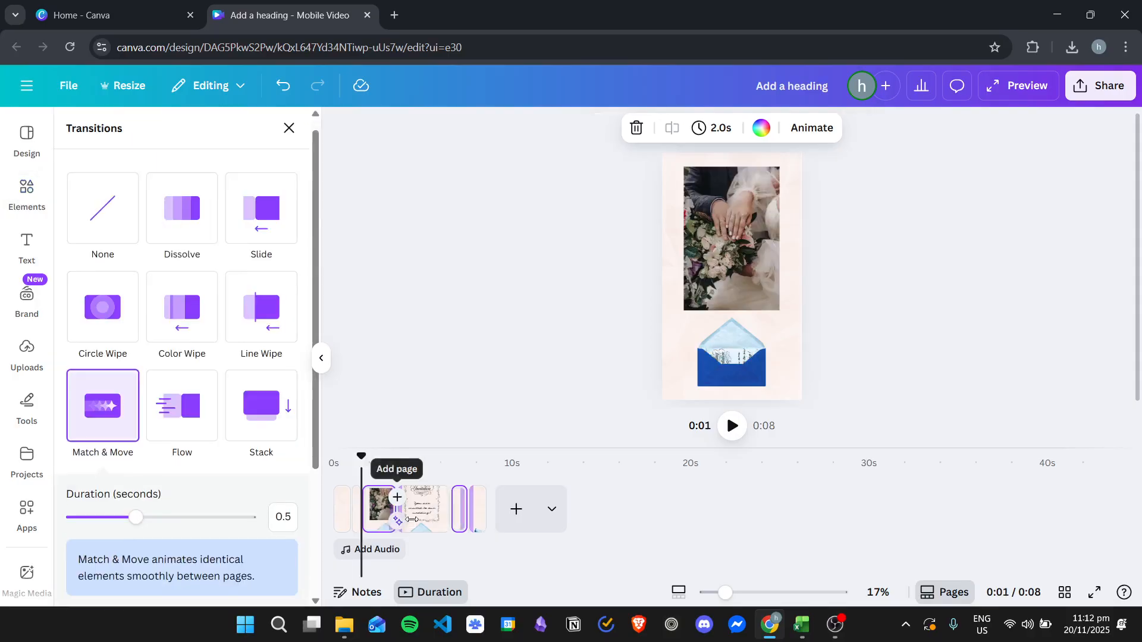
Step: Duplicate the open-envelope page that follows the invitation card and fold the light blue flap down over the envelope on the copy
{"action": "left_click", "coordinate": [459, 513]}
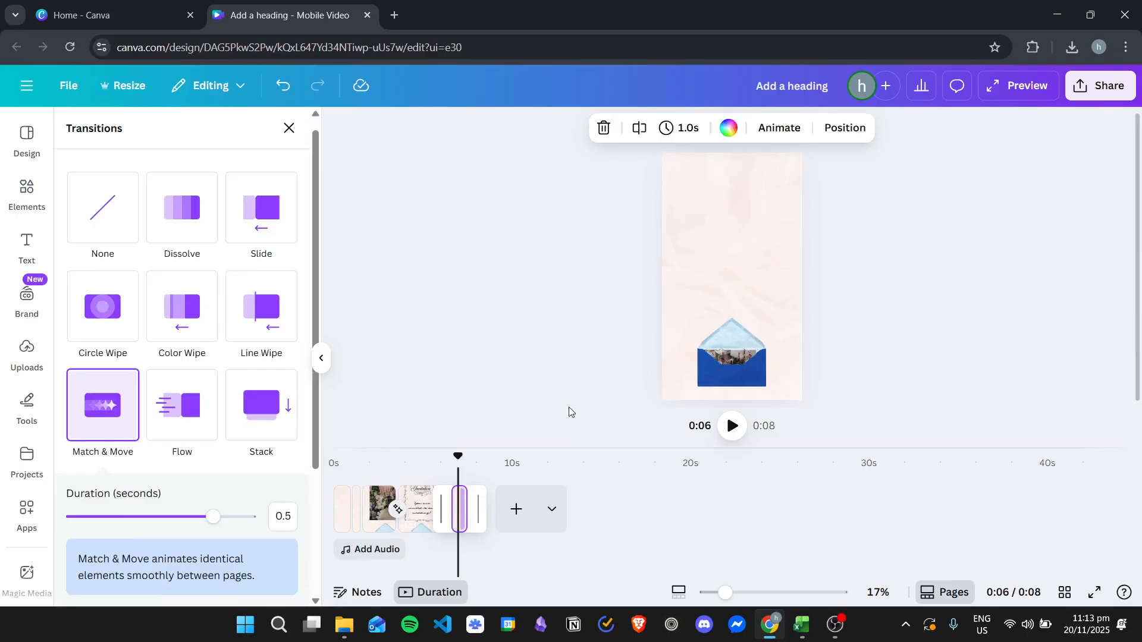
{"action": "key", "text": "ctrl+d"}
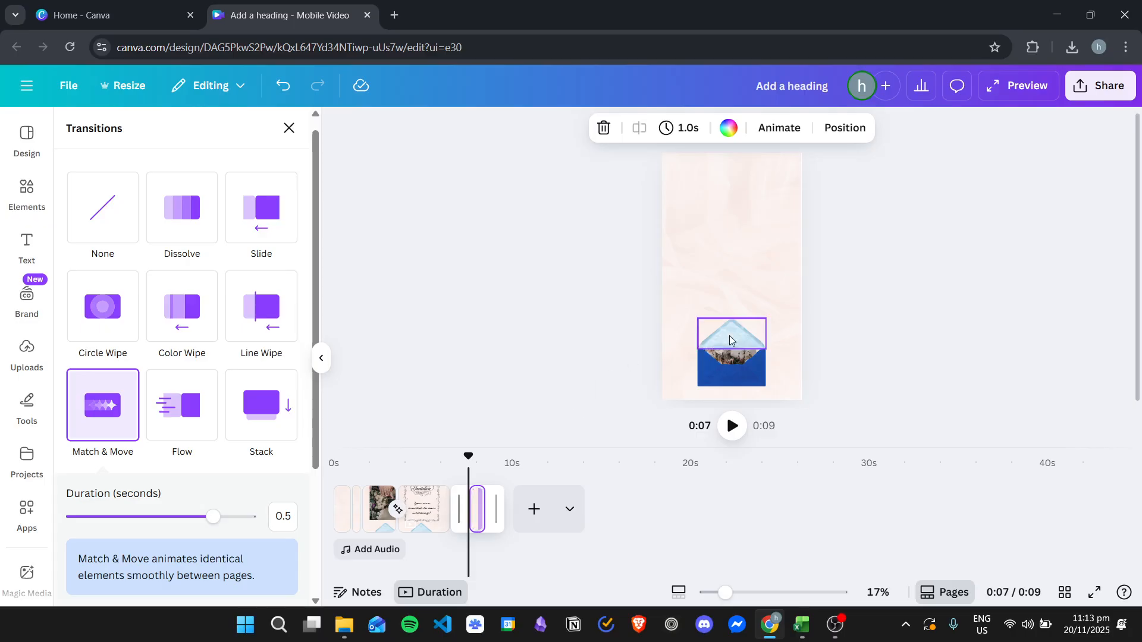
{"action": "left_click", "coordinate": [718, 336]}
{"action": "left_click_drag", "start_coordinate": [800, 320], "coordinate": [734, 356]}
{"action": "left_click", "coordinate": [951, 335]}
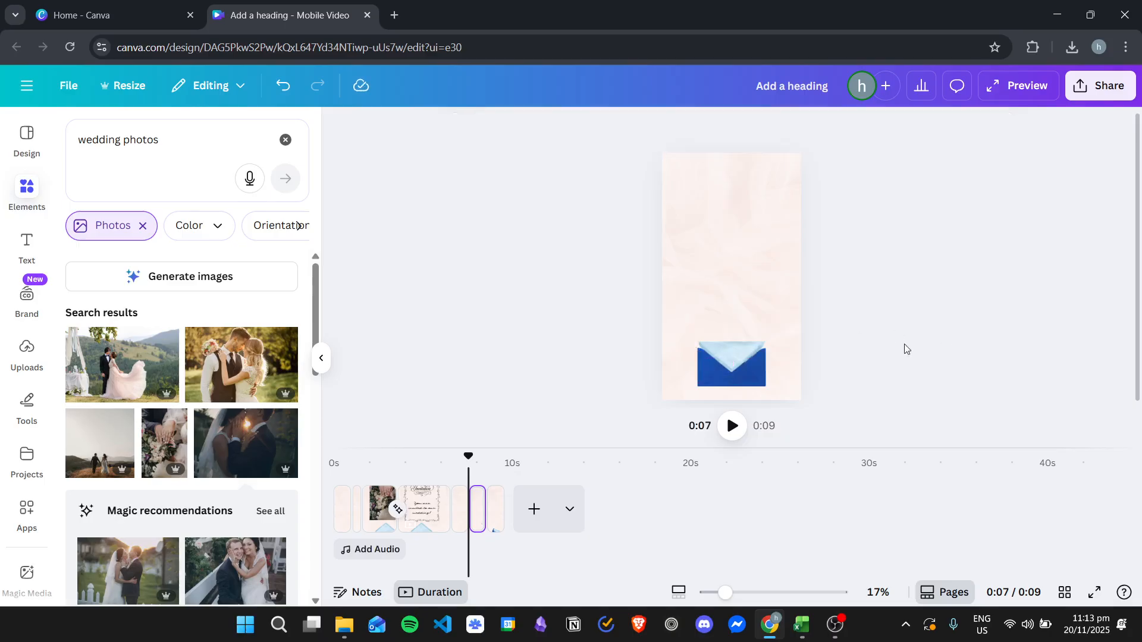
Step: Play the video from the fifth page to the end to review the envelope closing, and replay it from the start
{"action": "left_click", "coordinate": [460, 505]}
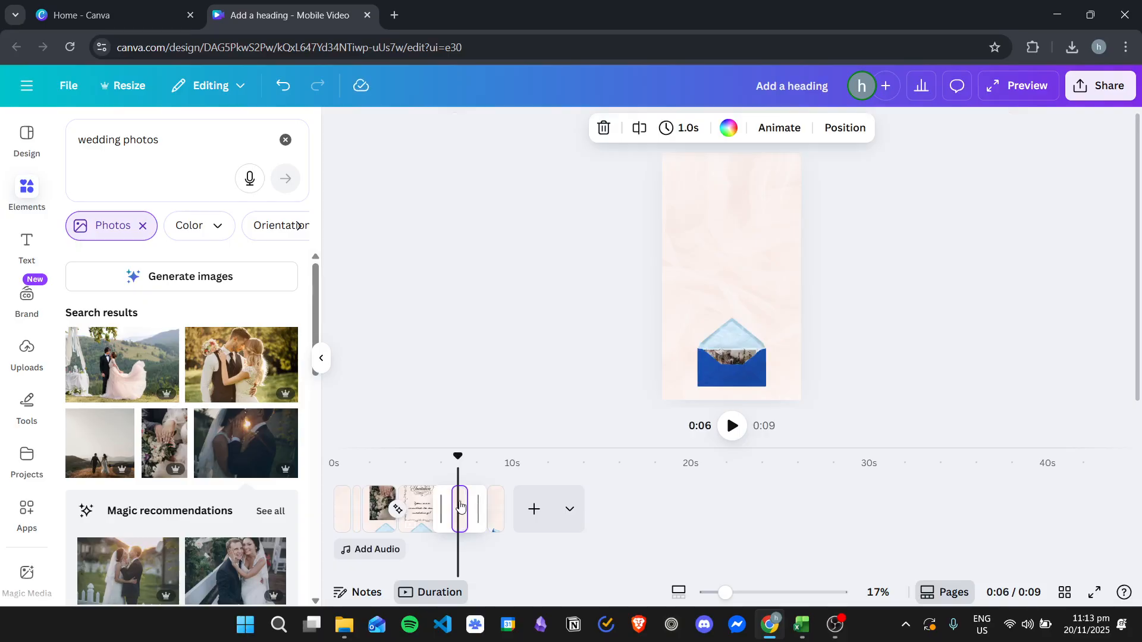
{"action": "left_click", "coordinate": [732, 427]}
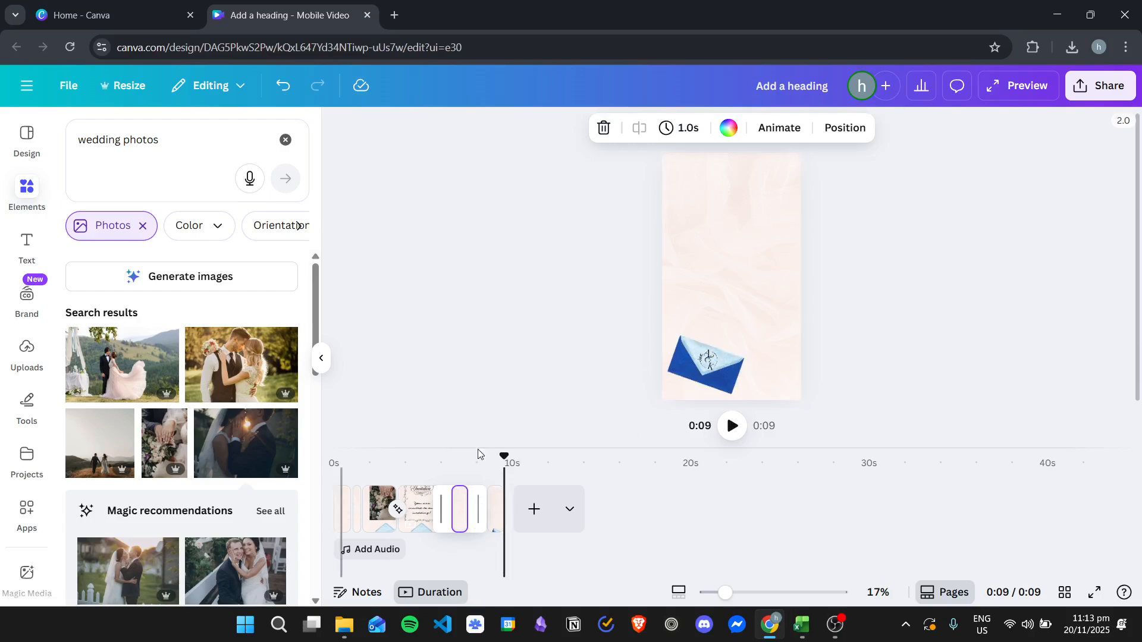
{"action": "left_click", "coordinate": [335, 461]}
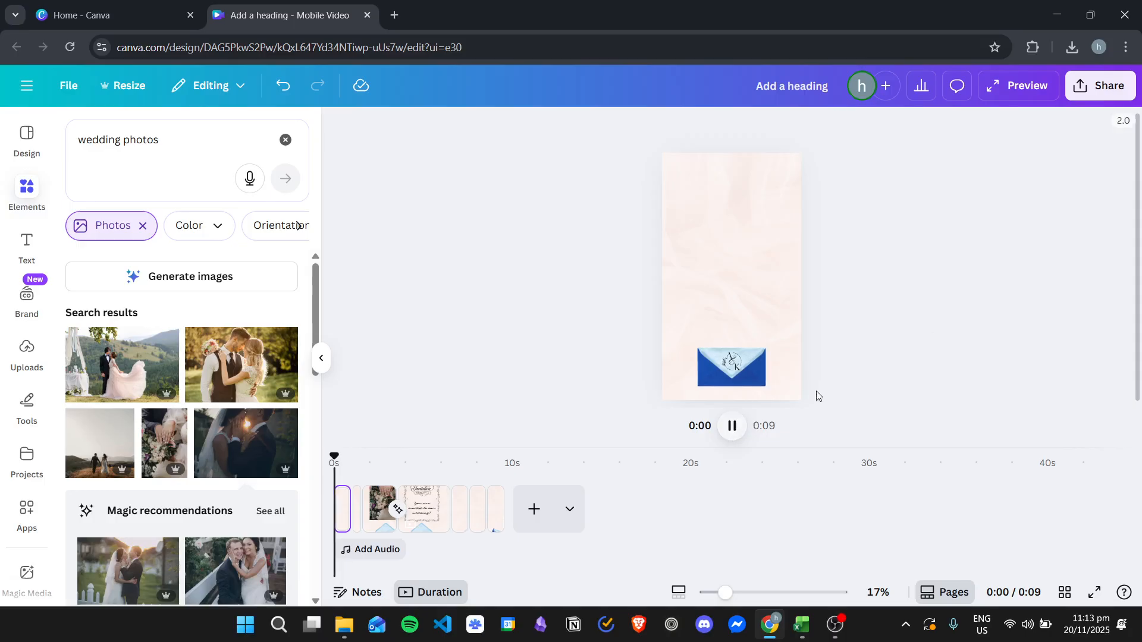